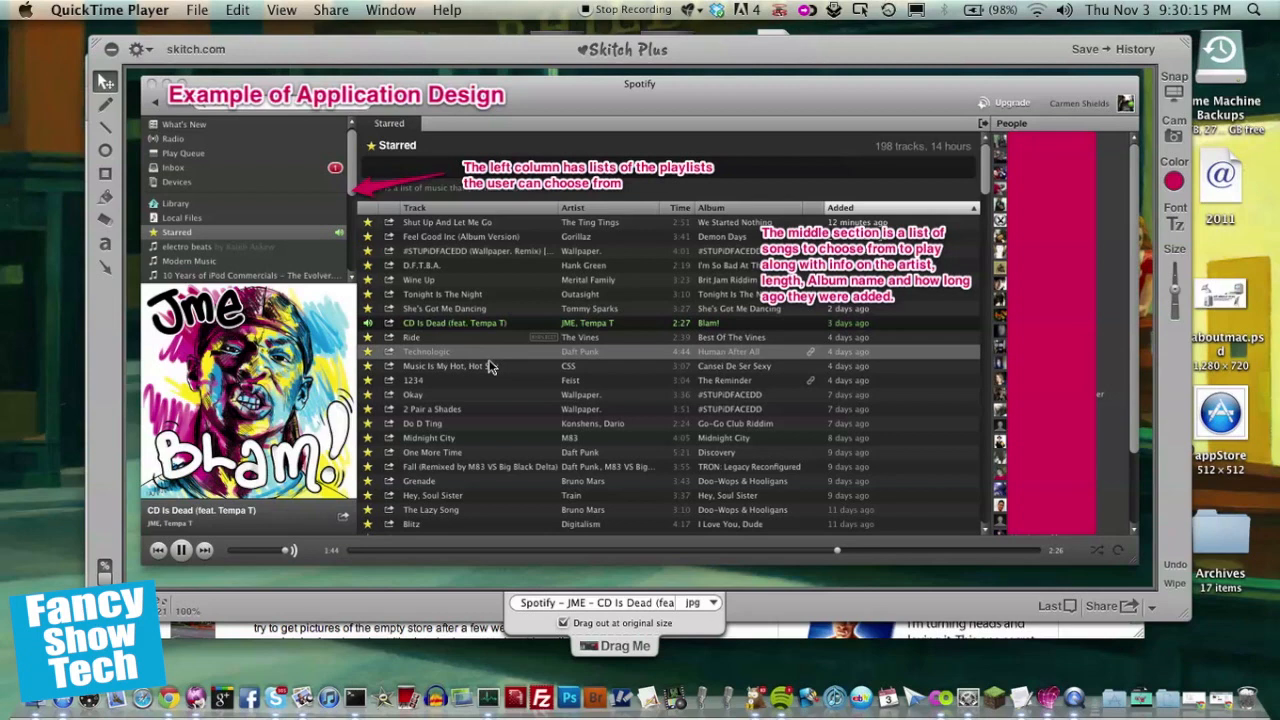
left_click_drag(679, 43, 704, 84)
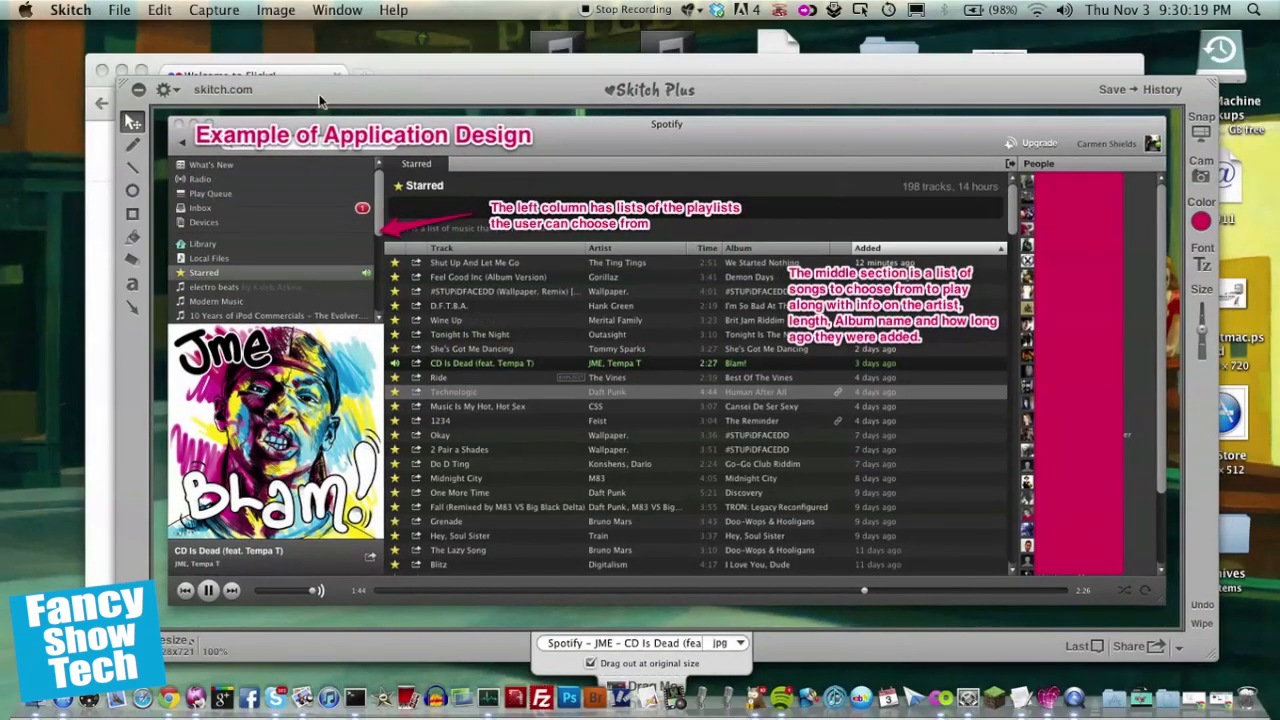
left_click_drag(316, 90, 187, 443)
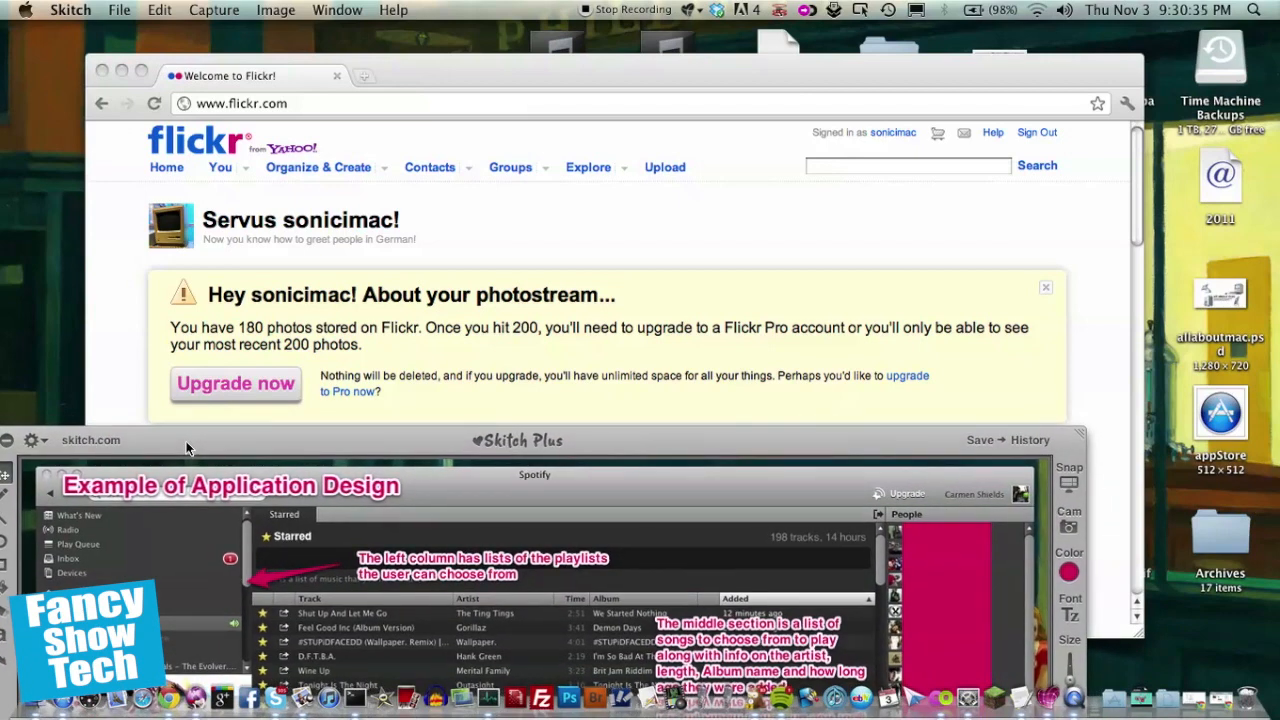
left_click_drag(186, 441, 327, 259)
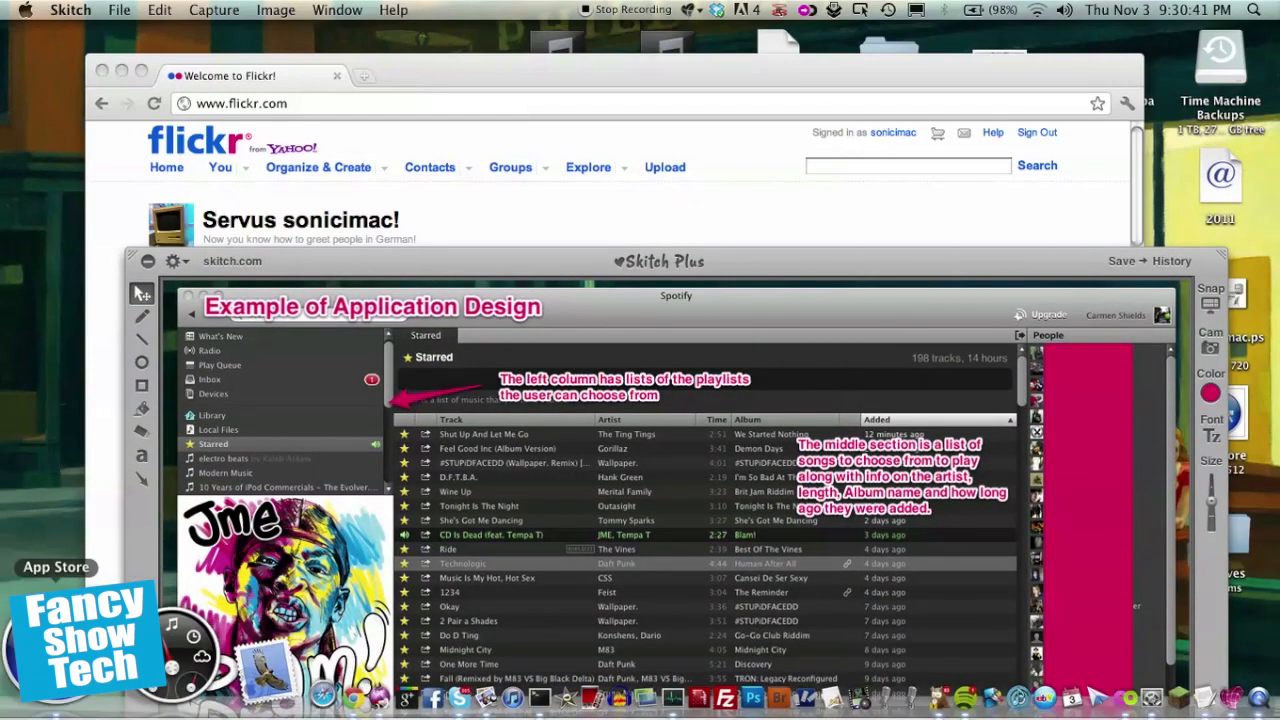
left_click_drag(467, 257, 447, 128)
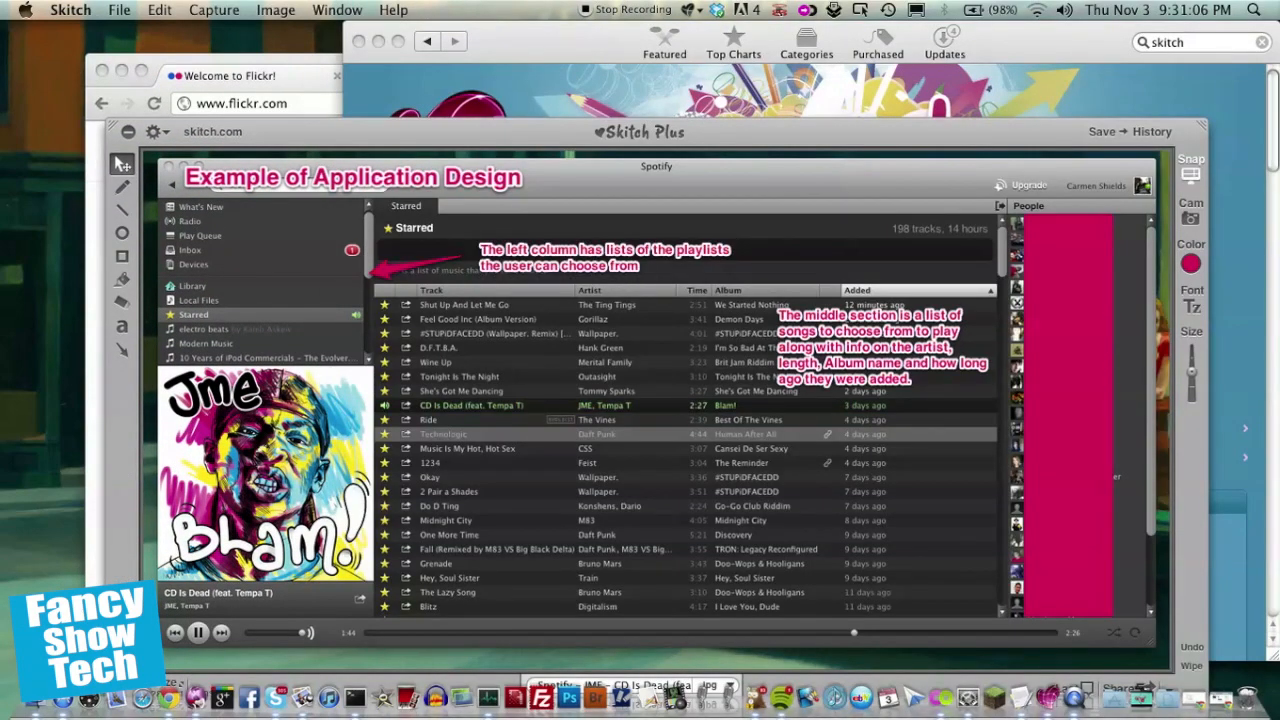
Step: Snap a screen region around the heart icon in the App Store page
left_click(1191, 170)
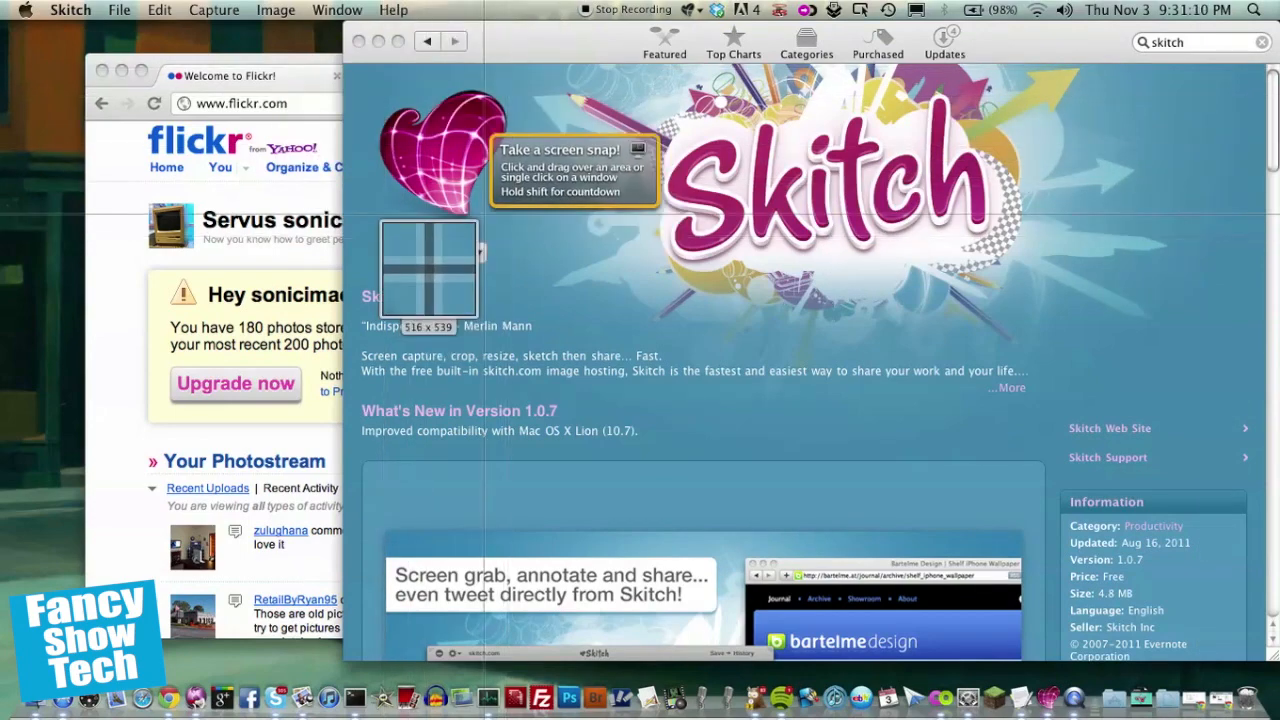
left_click_drag(366, 74, 515, 247)
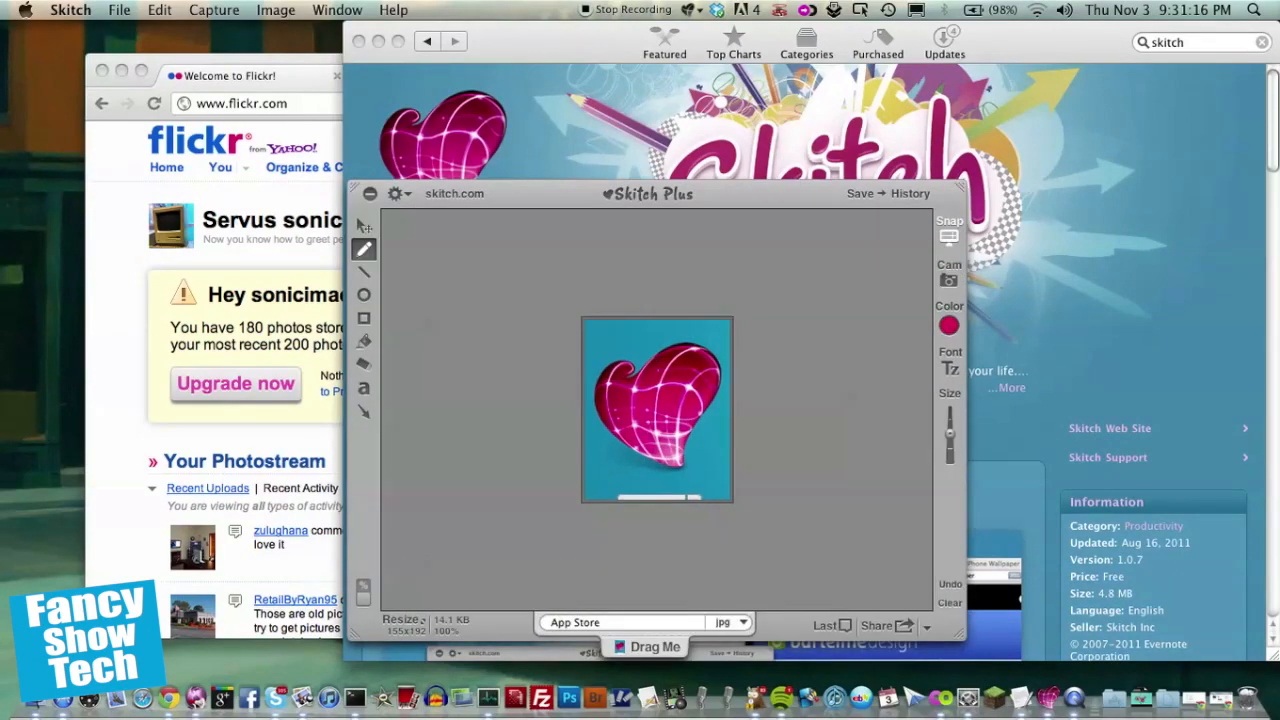
Step: Snap the whole Flickr browser window into the editor
left_click(949, 230)
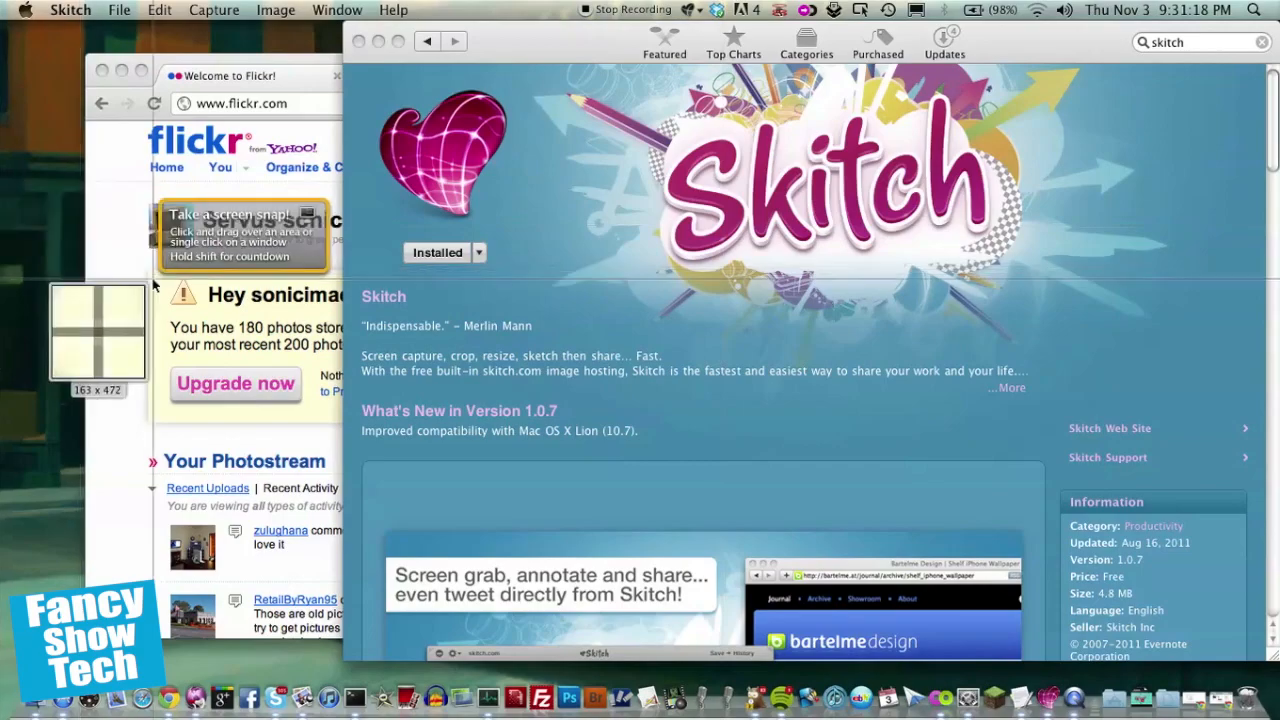
left_click_drag(153, 279, 253, 360)
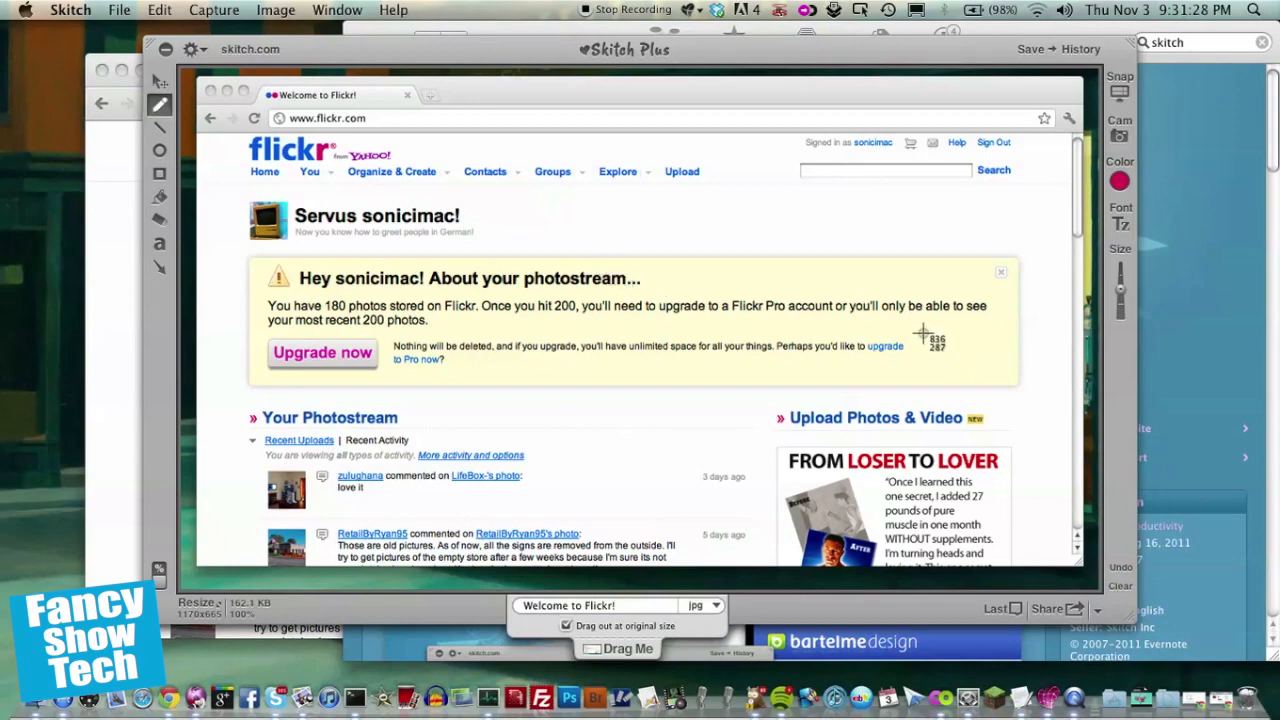
key("space")
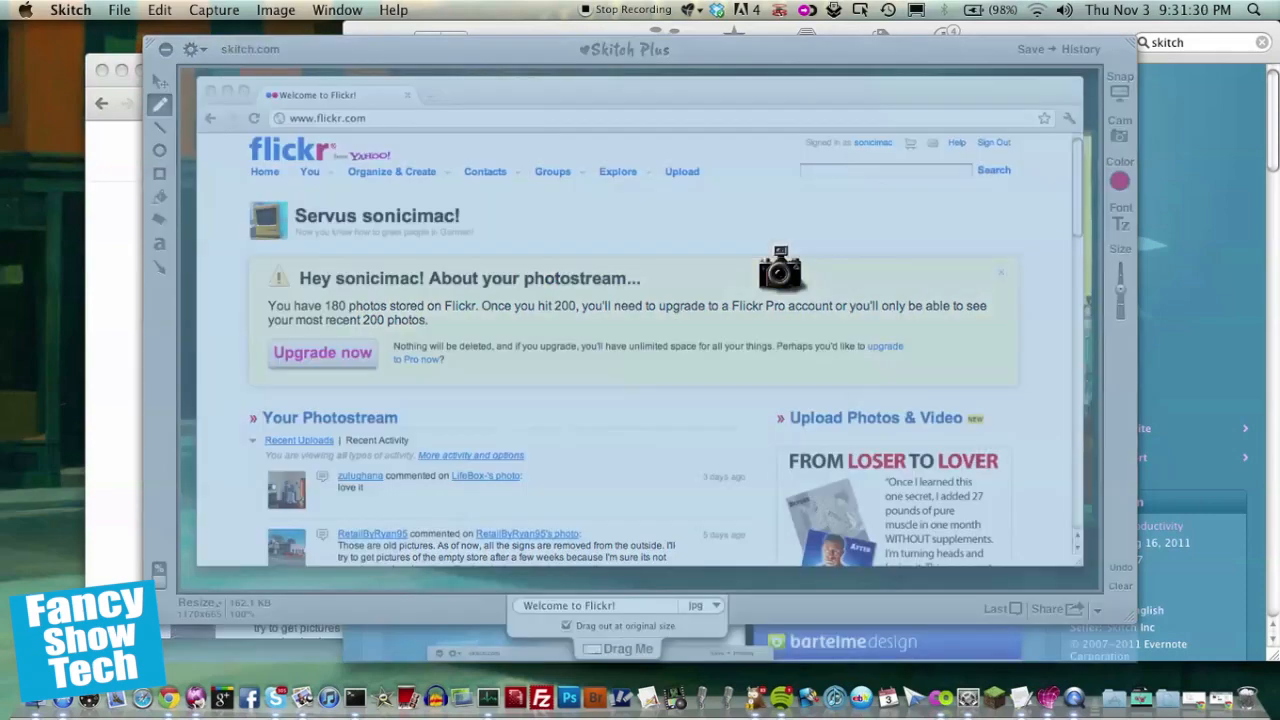
left_click(400, 207)
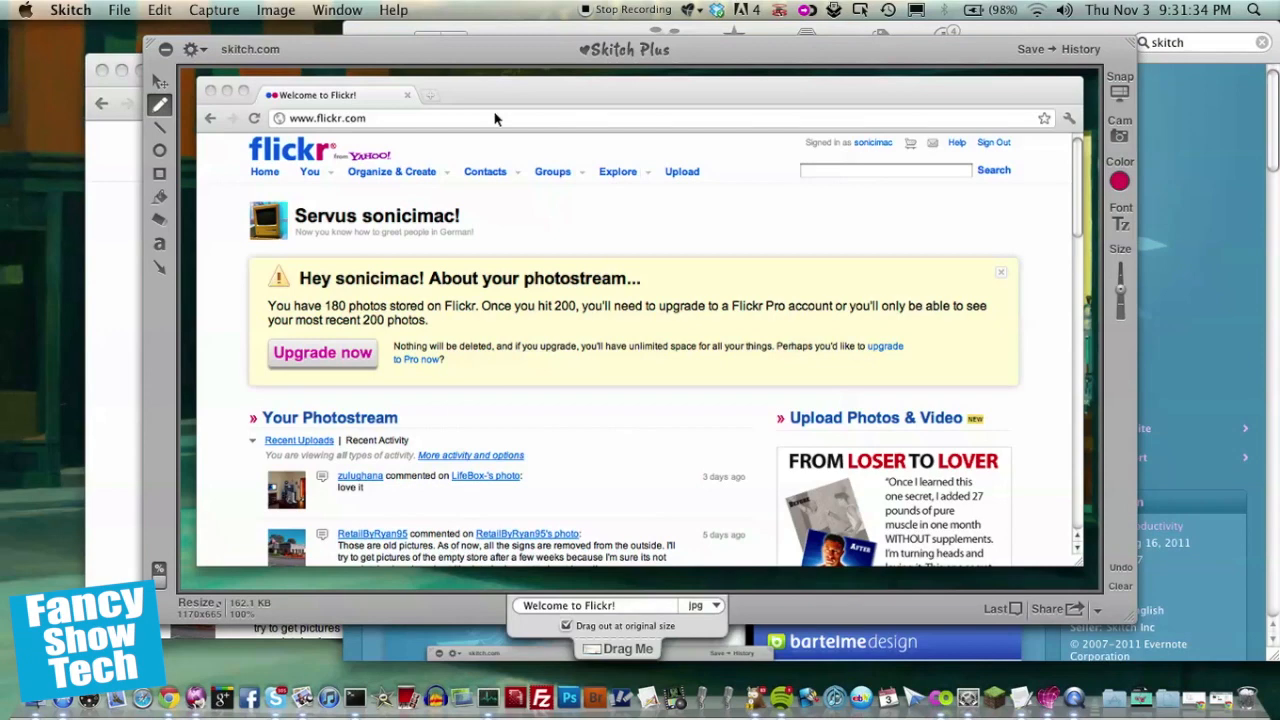
key("super+shift+4")
key("space")
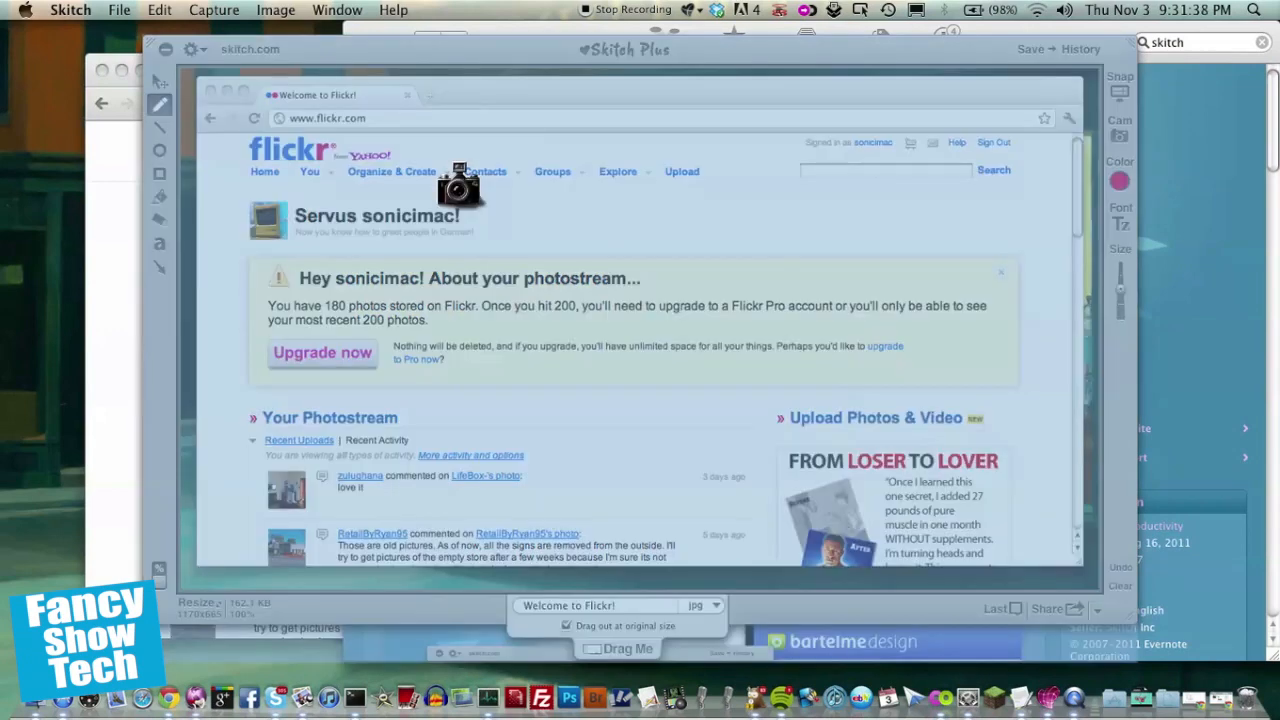
key("Escape")
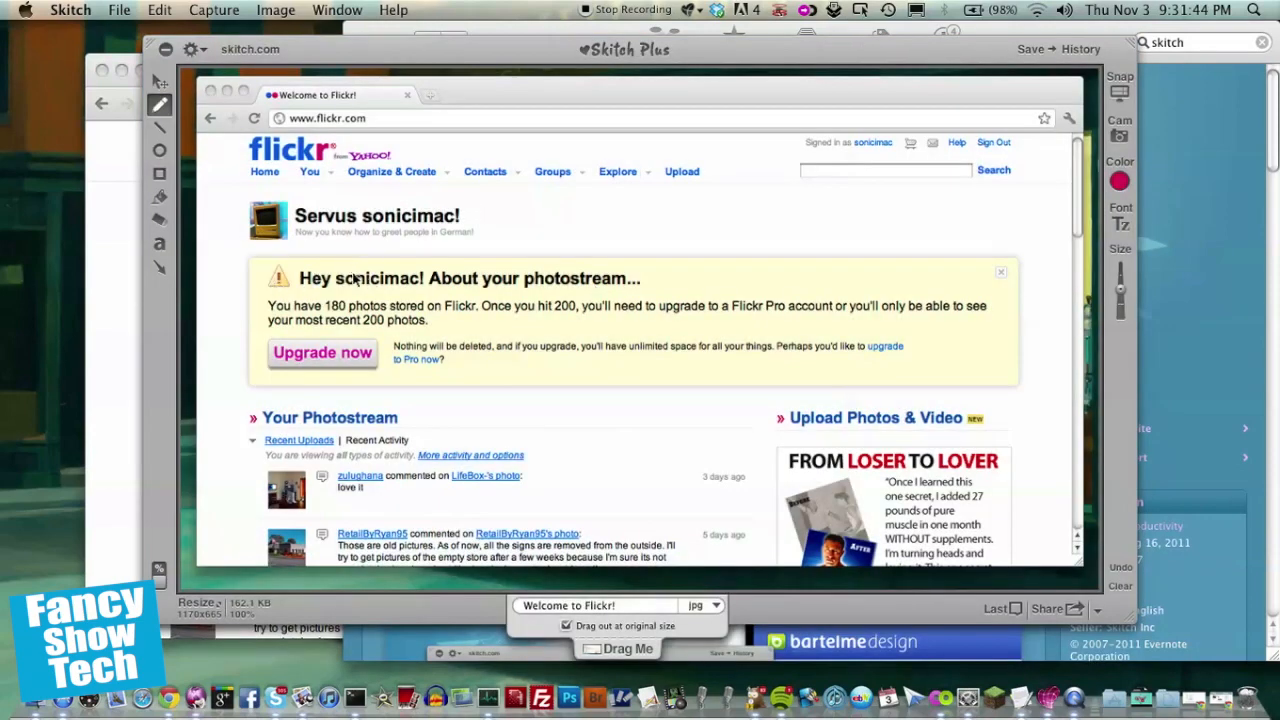
left_click(130, 551)
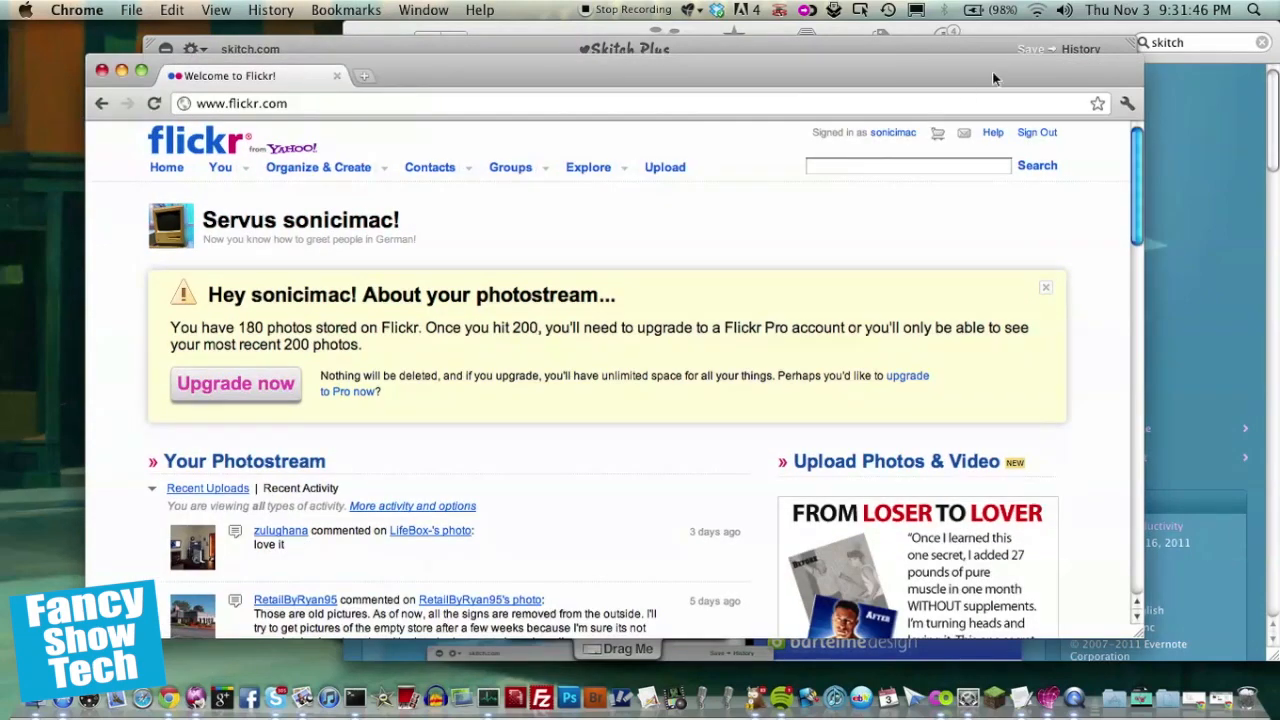
left_click_drag(955, 85, 1019, 265)
left_click(1035, 302)
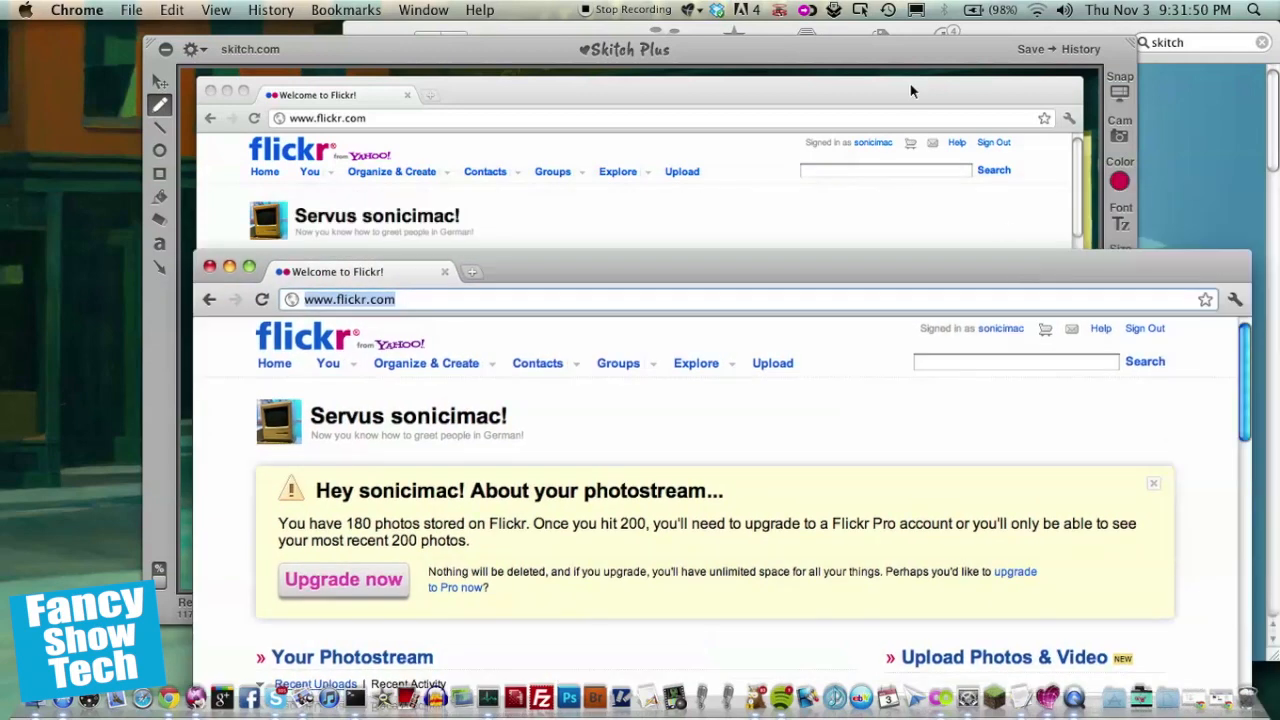
left_click(889, 63)
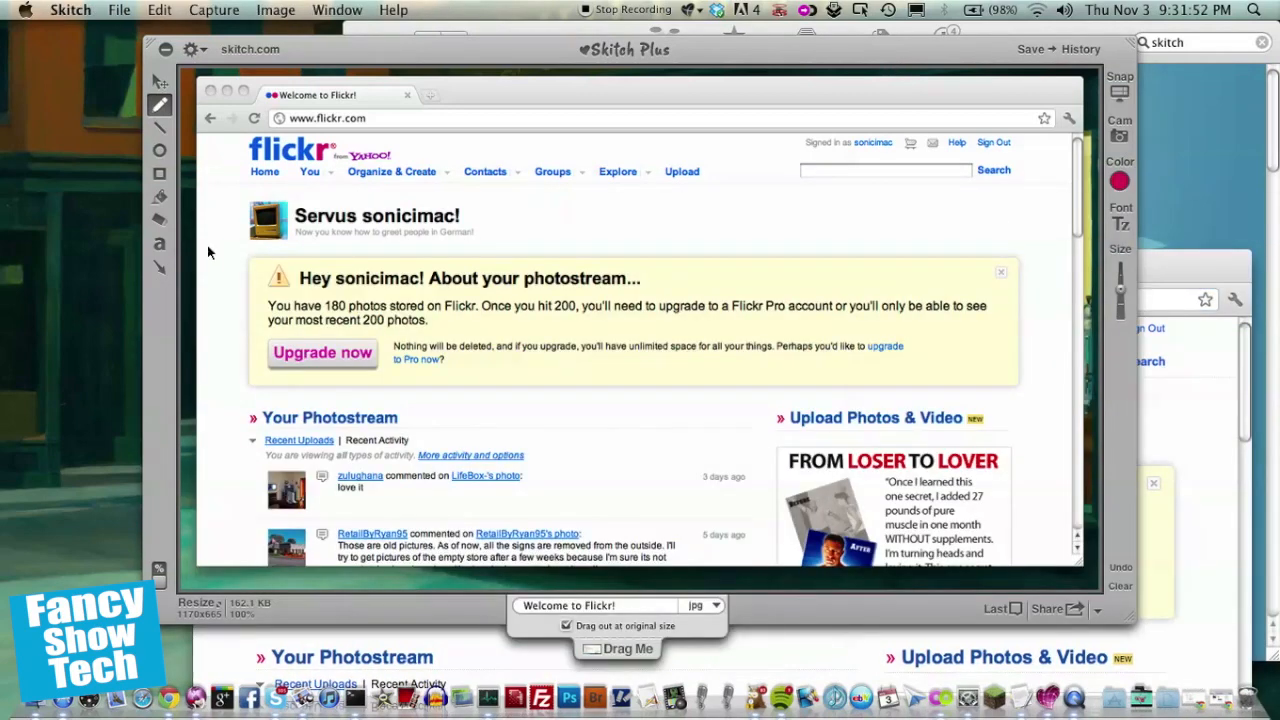
Step: Add the text label "Example on Web Design" at the top left of the snapped page
left_click(162, 244)
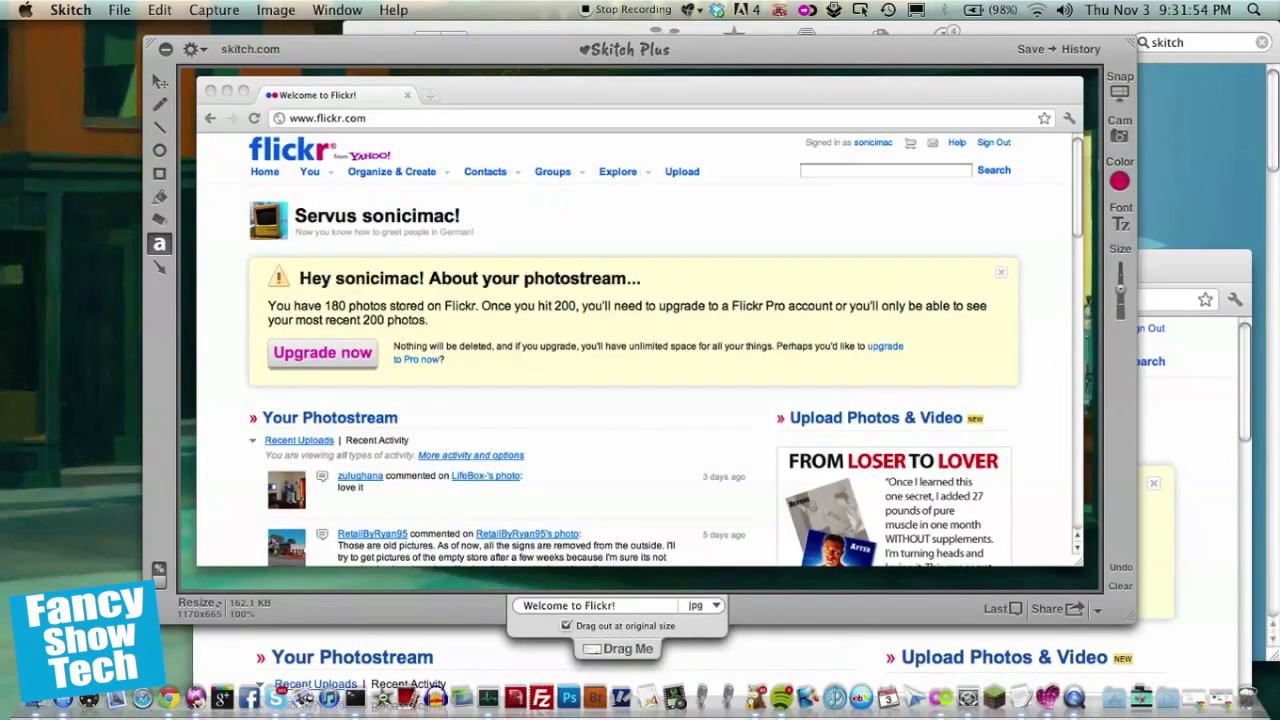
left_click(226, 103)
type("Exampl")
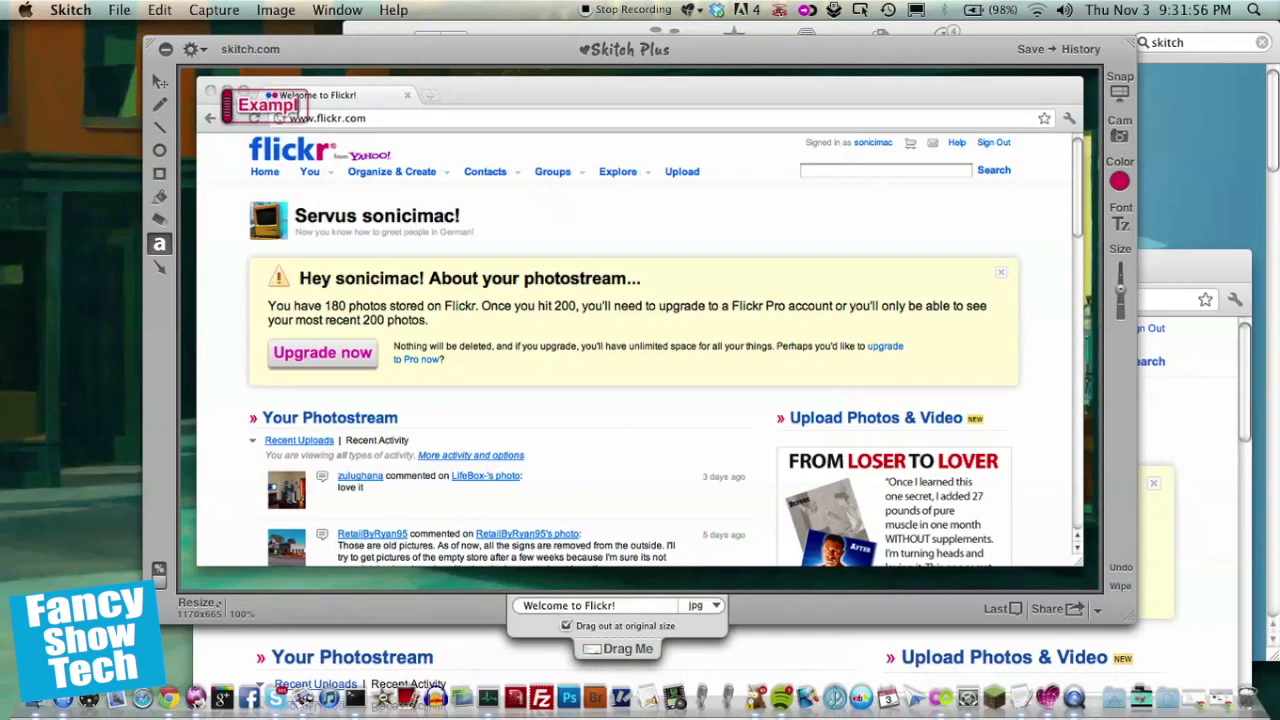
type("e on W")
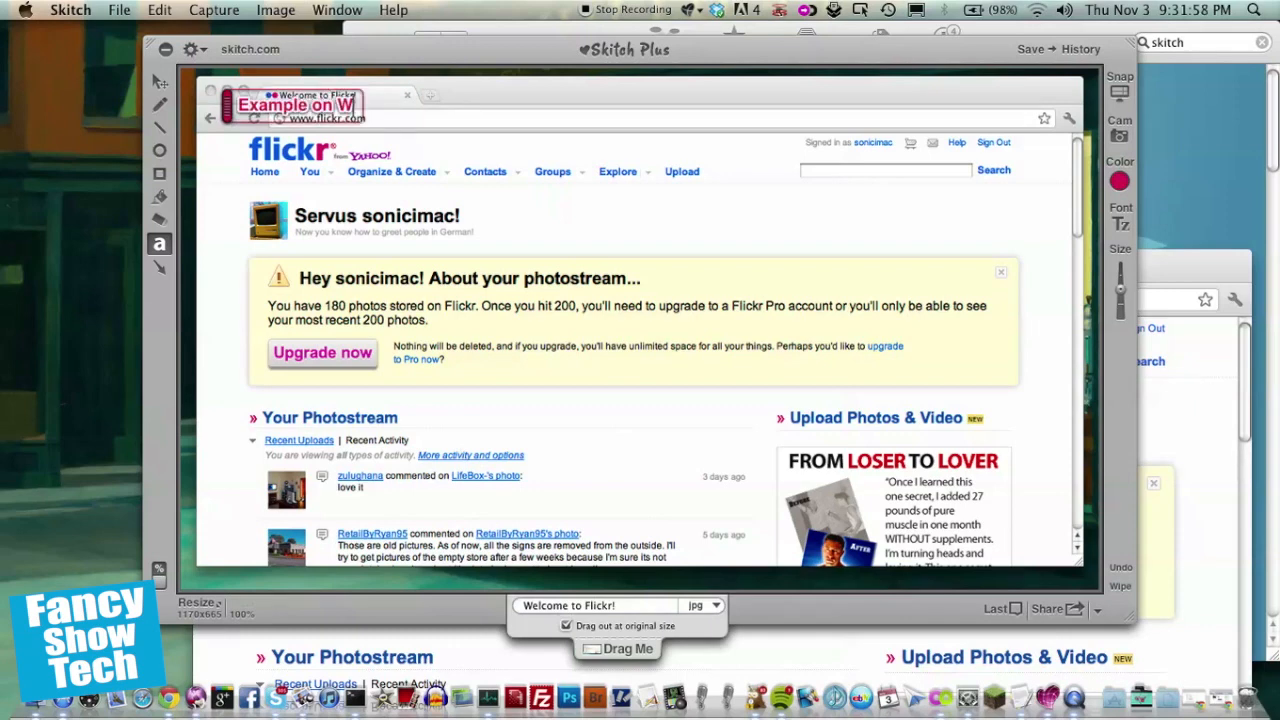
type("eb Design")
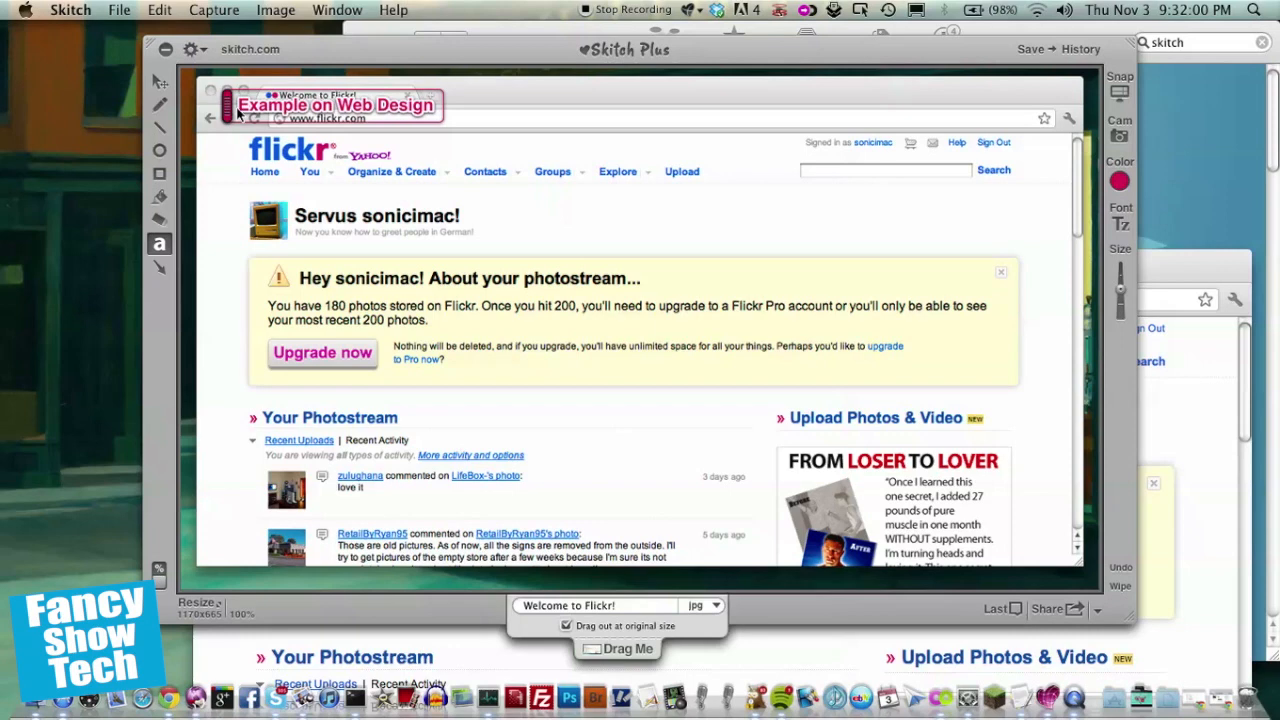
Step: Select the title label and enlarge it with the size slider
left_click(160, 81)
left_click(160, 243)
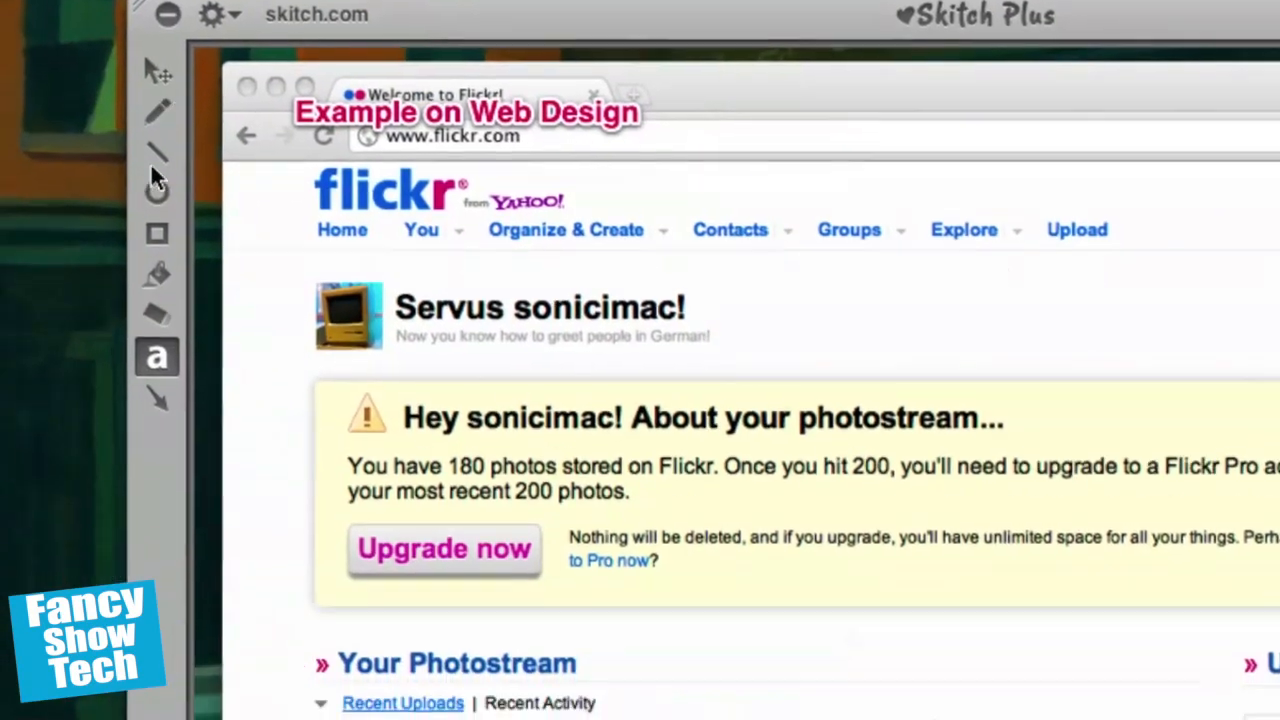
left_click(155, 153)
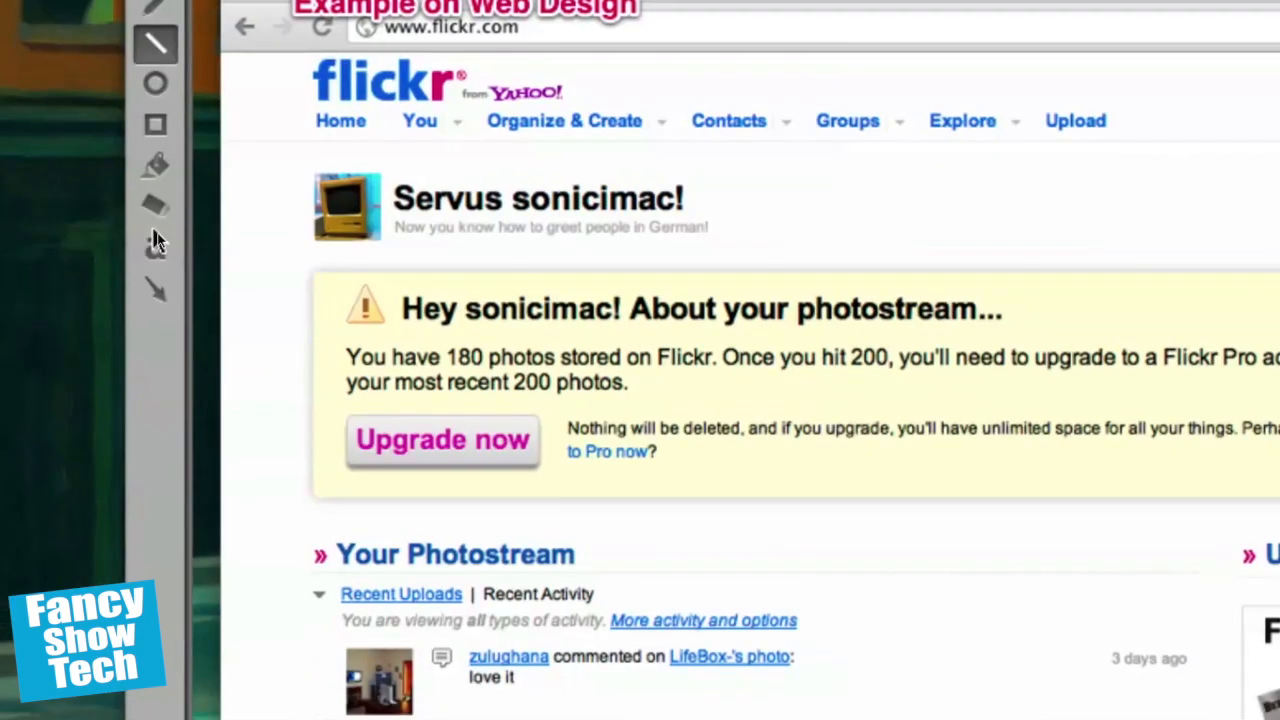
left_click(156, 357)
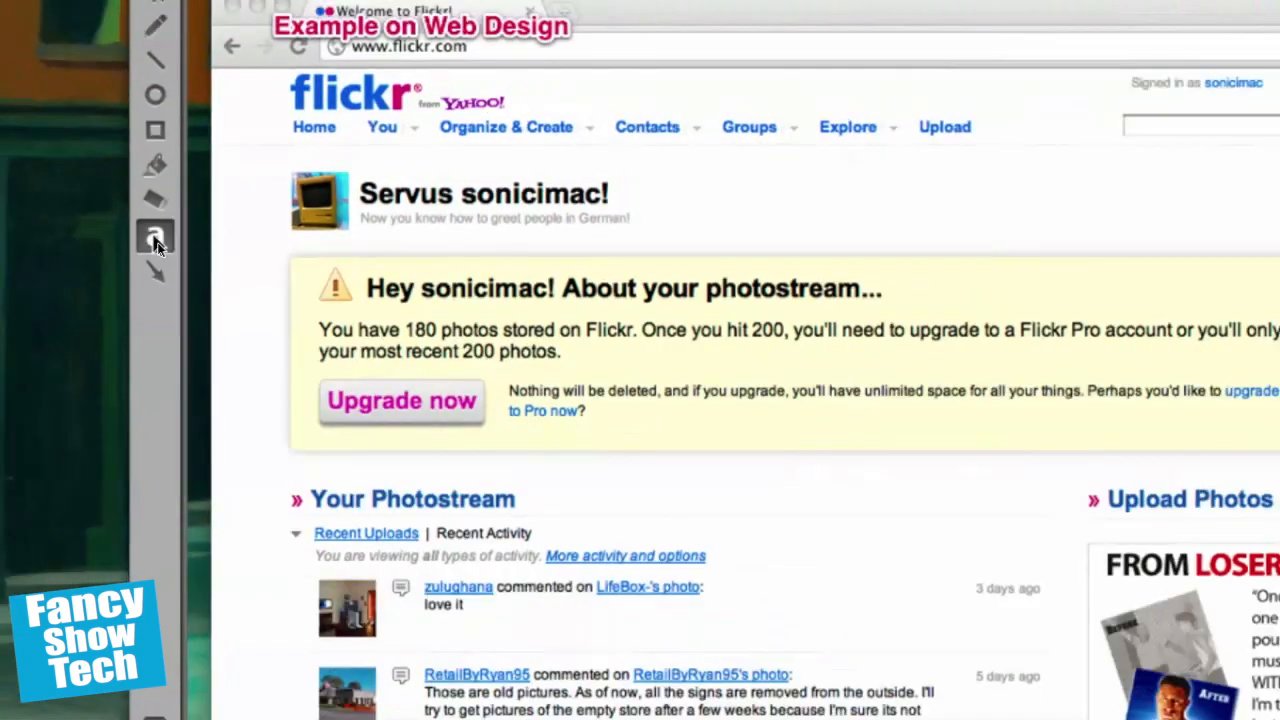
left_click(365, 107)
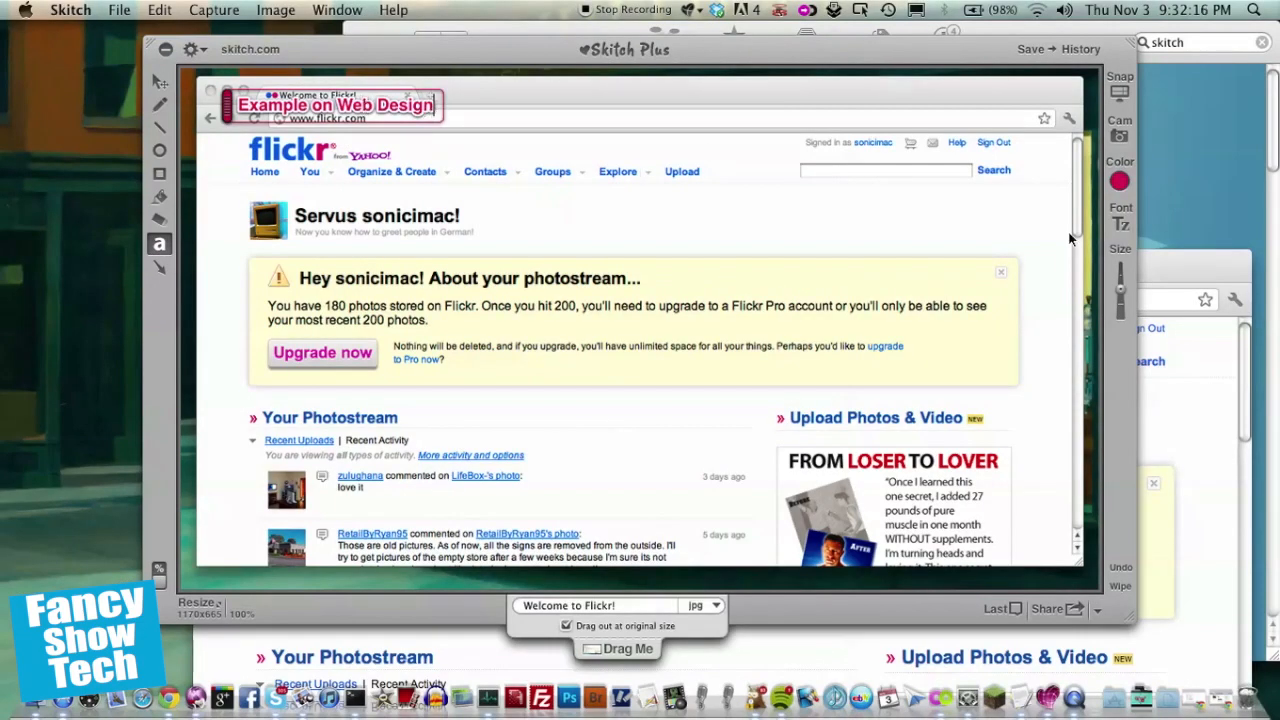
mouse_move(1126, 296)
left_mouse_down()
mouse_move(1122, 314)
mouse_move(1122, 274)
mouse_move(1124, 322)
mouse_move(1123, 300)
left_mouse_up()
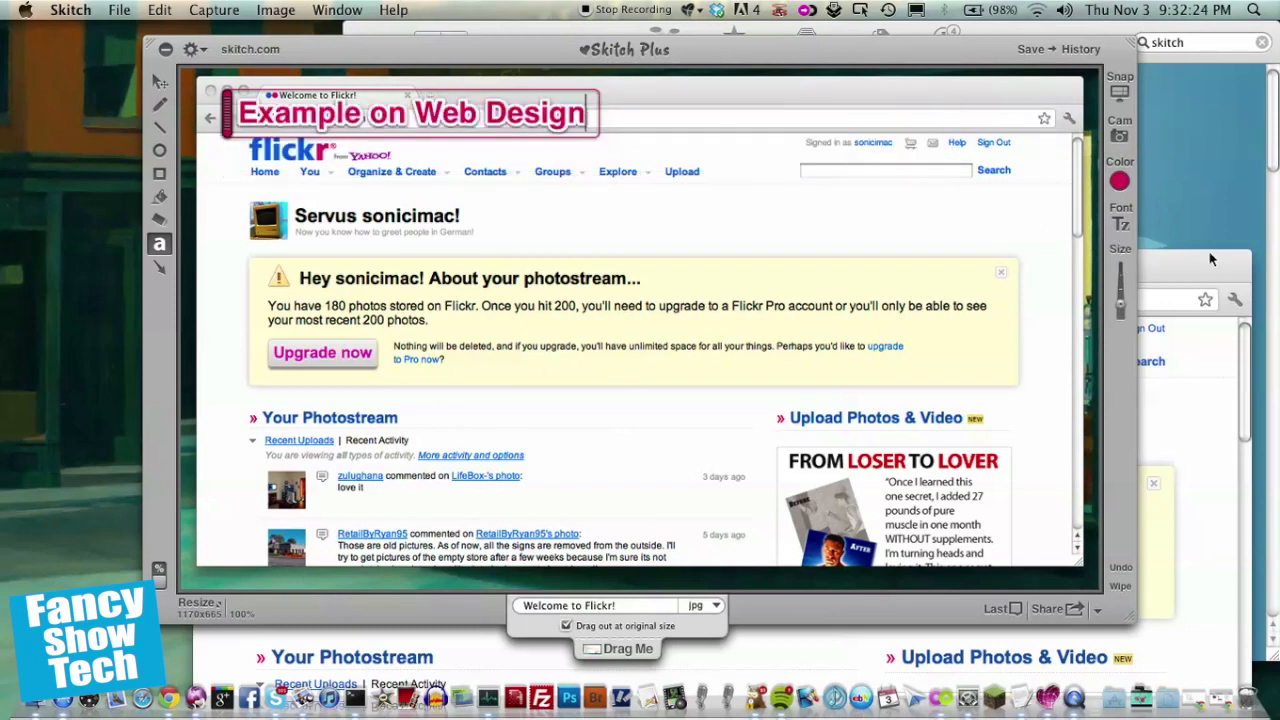
Step: Set the title label's font size to 39 in the font settings
left_click(1120, 226)
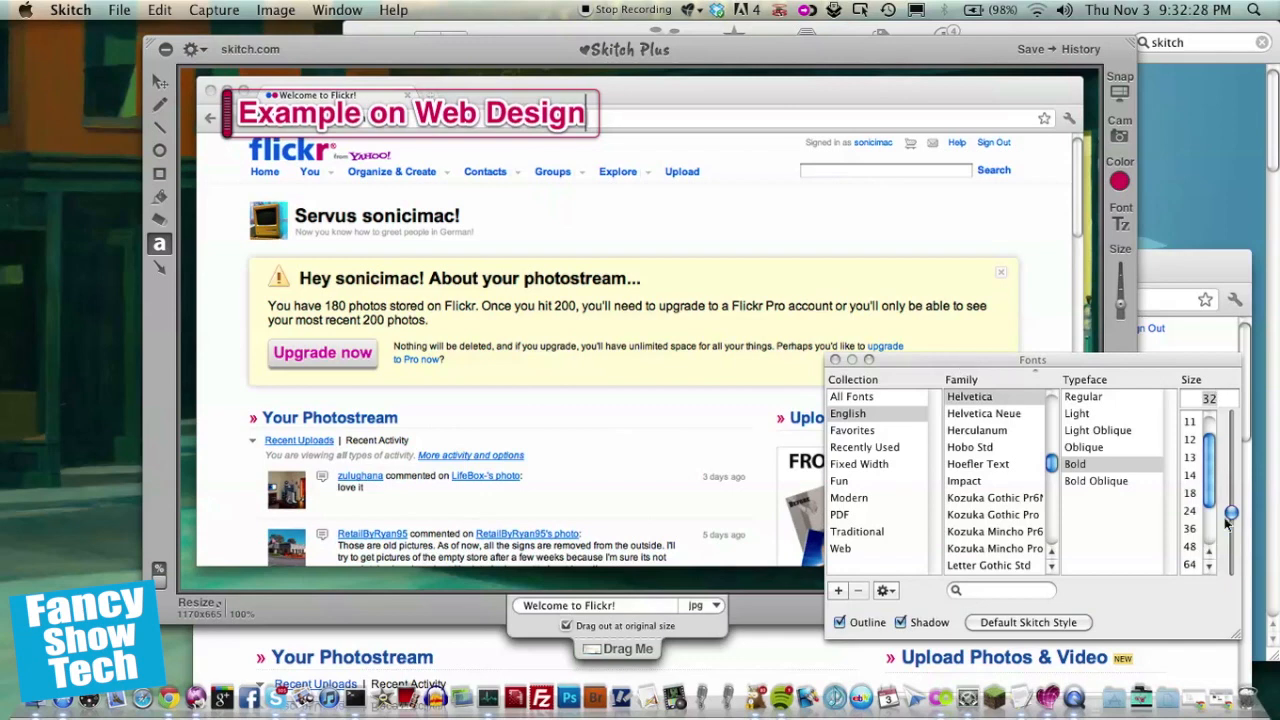
mouse_move(1230, 512)
left_mouse_down()
mouse_move(1231, 535)
mouse_move(1230, 440)
mouse_move(1210, 510)
mouse_move(1211, 497)
left_mouse_up()
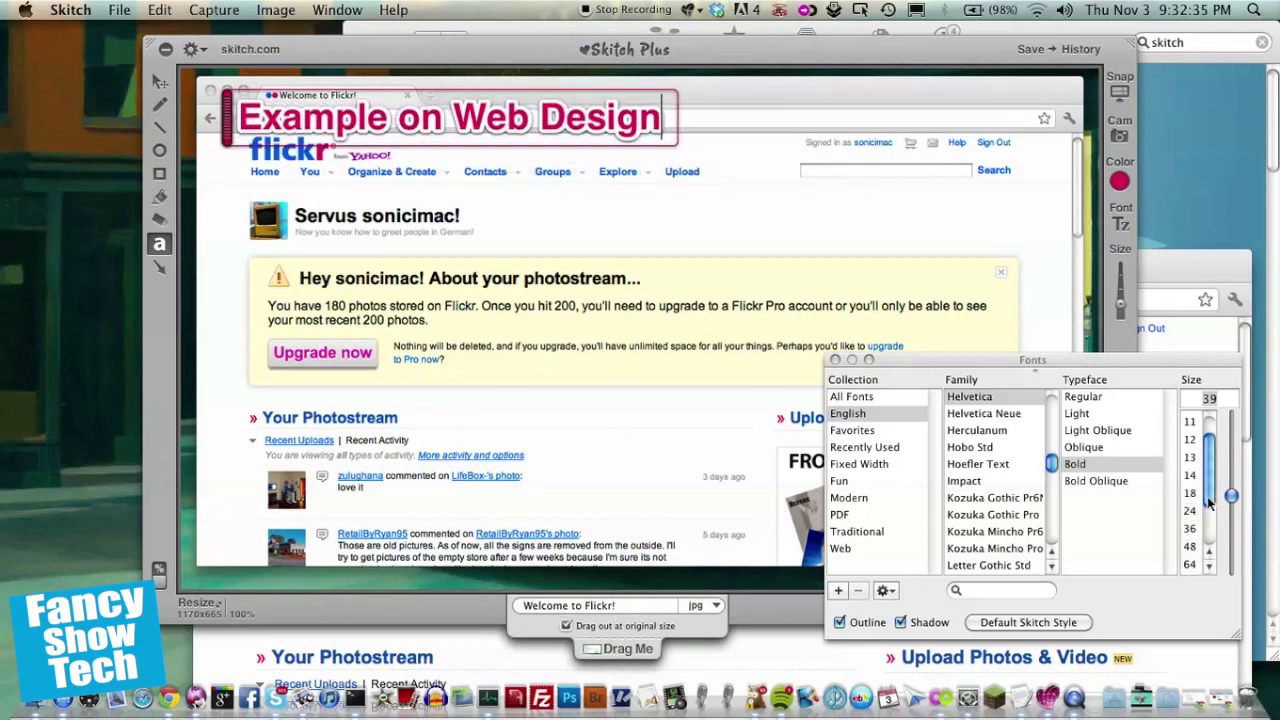
left_click(834, 360)
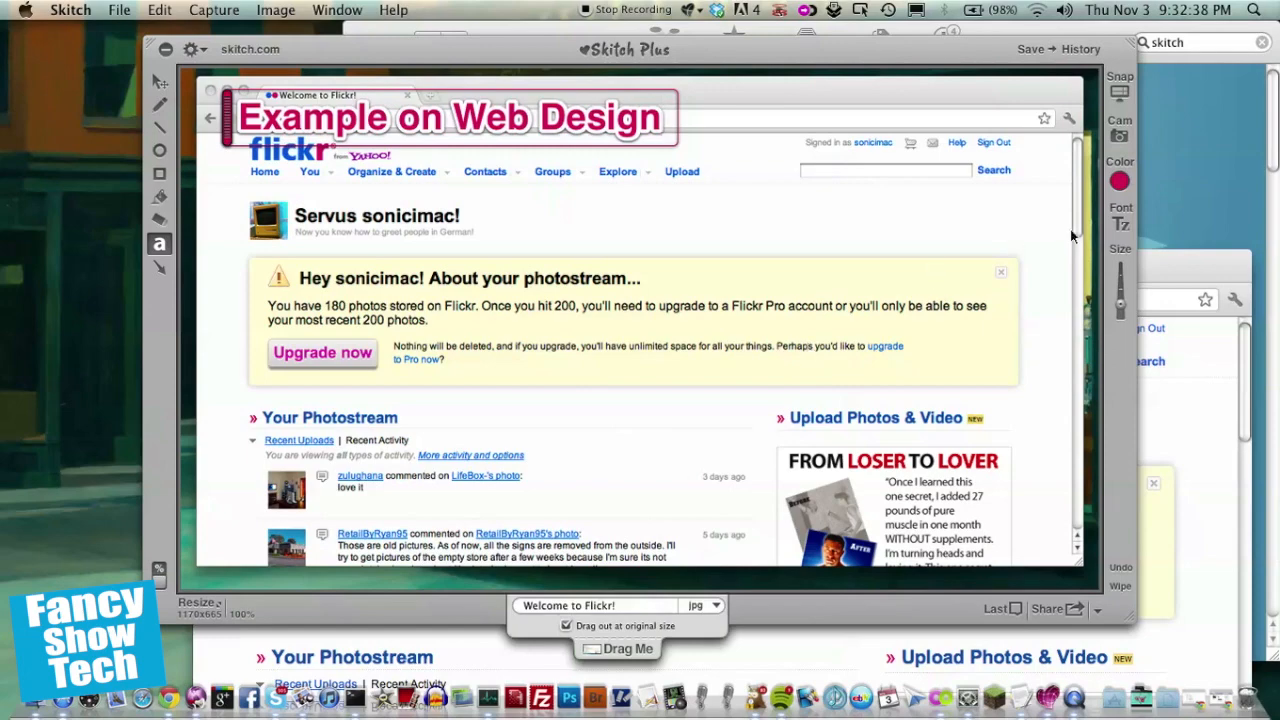
Step: Toggle the title label's shadow and outline off and back on in the font settings
left_click(1120, 222)
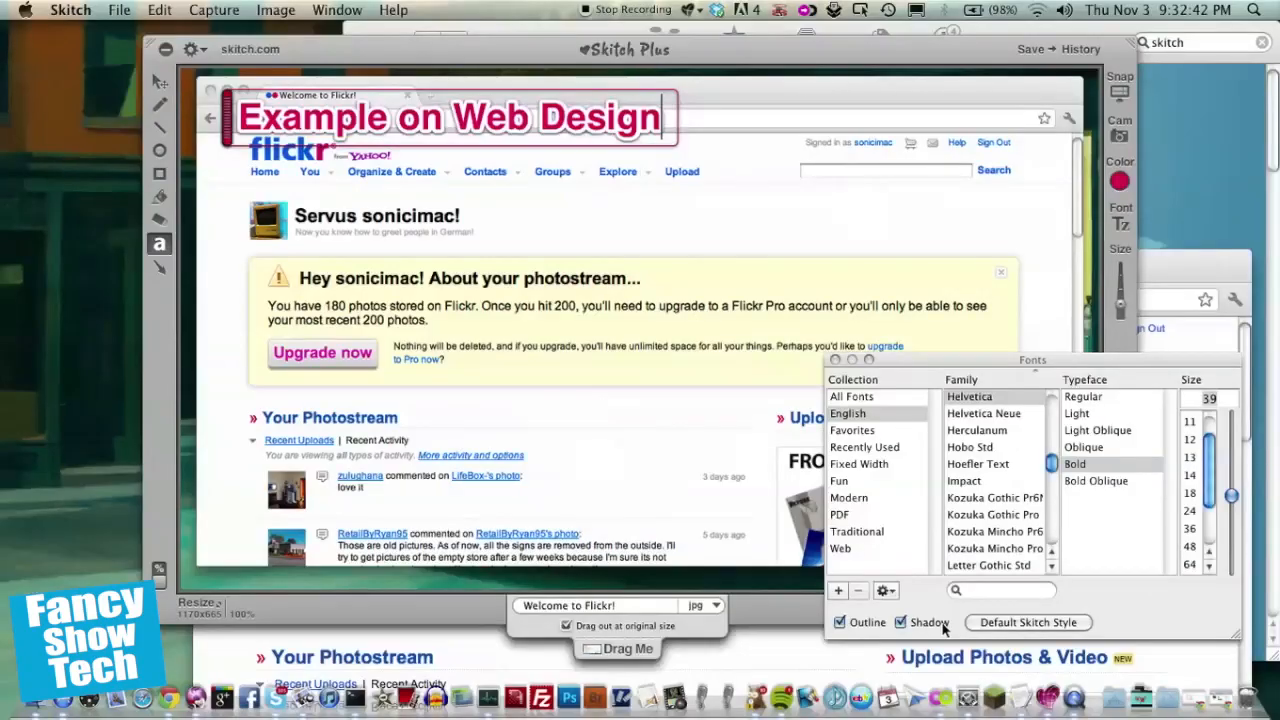
left_click(928, 611)
left_click(928, 611)
left_click(862, 625)
left_click(862, 625)
left_click(835, 361)
Step: Try several palette colours on the title label, returning to the pink one
left_click(1122, 182)
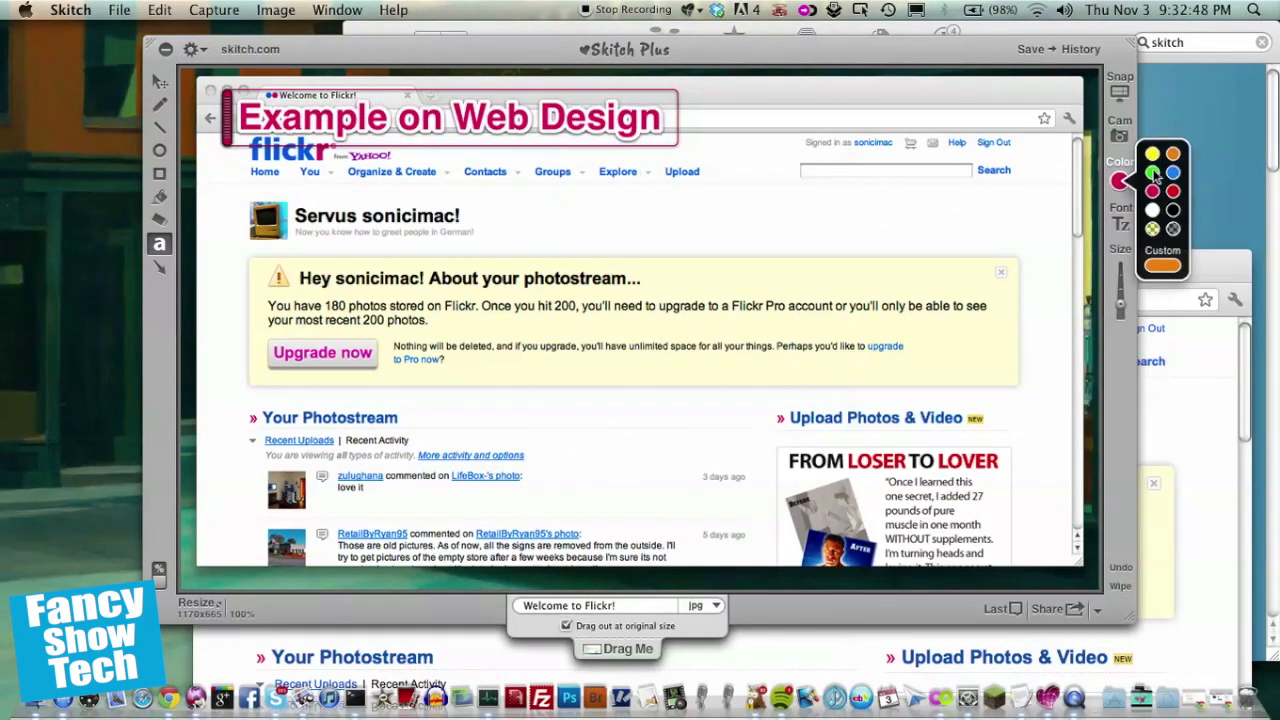
left_click(1153, 173)
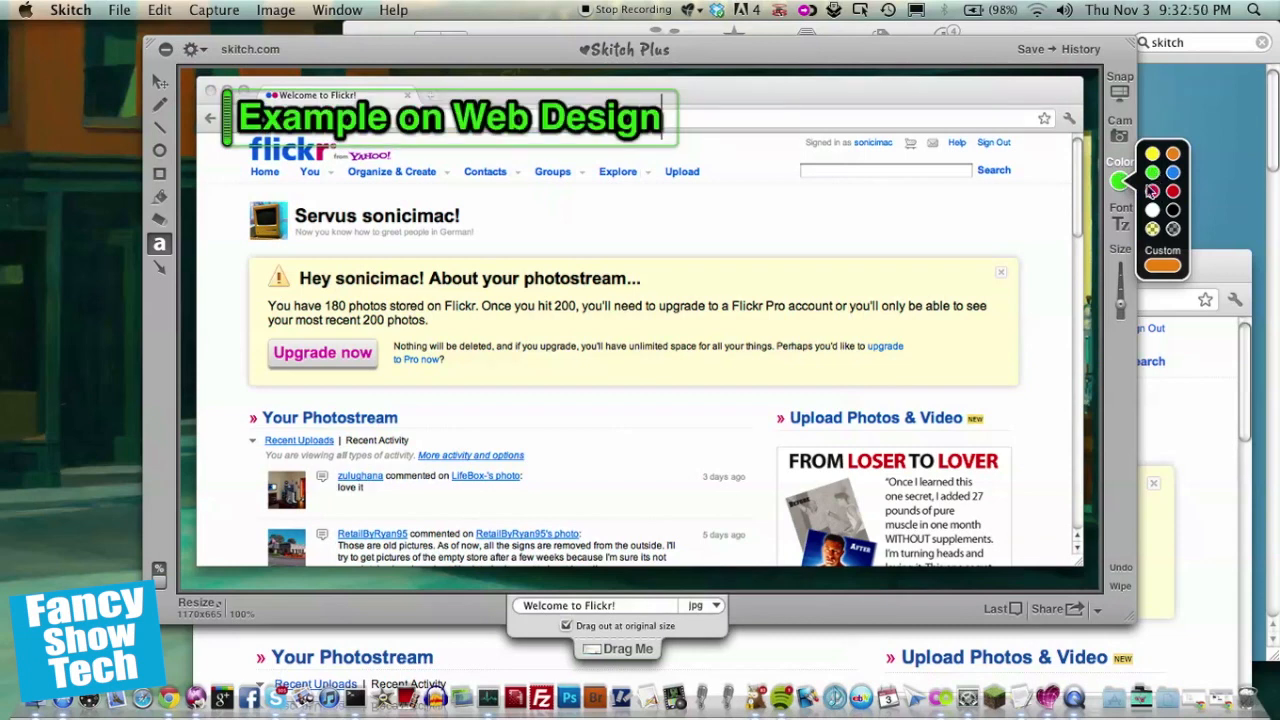
left_click(1153, 191)
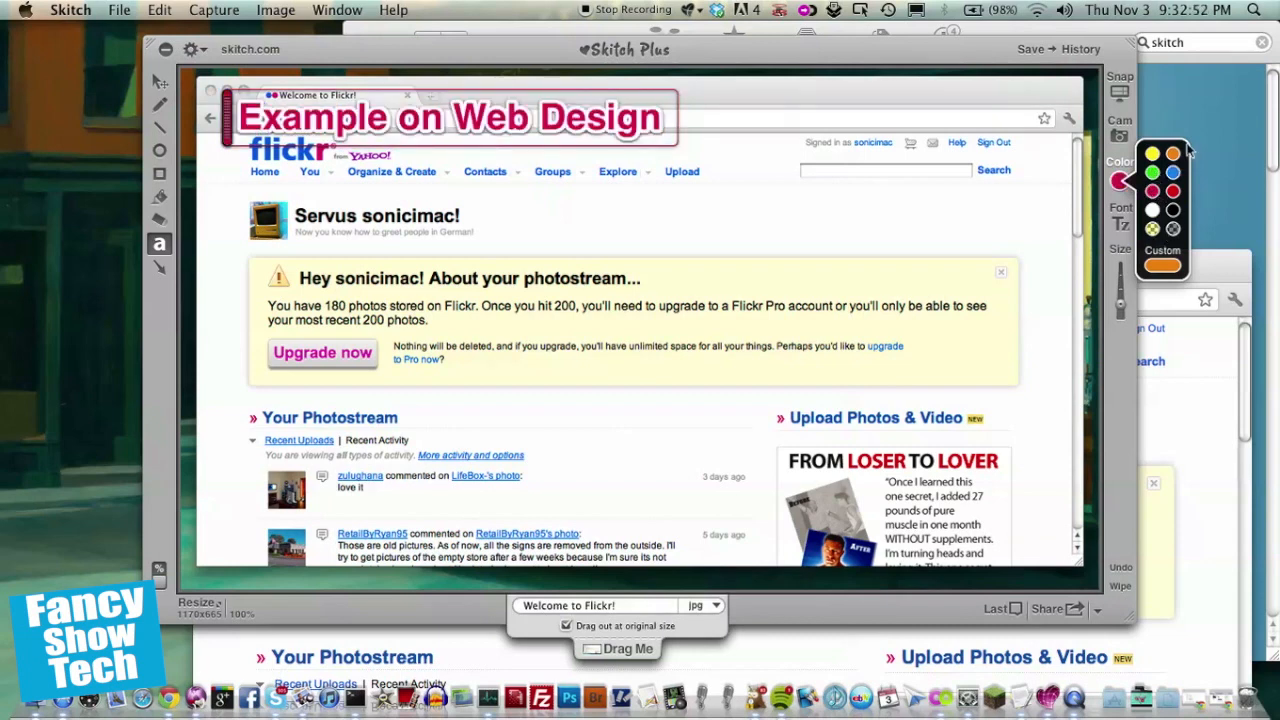
left_click(1153, 155)
left_click(1172, 154)
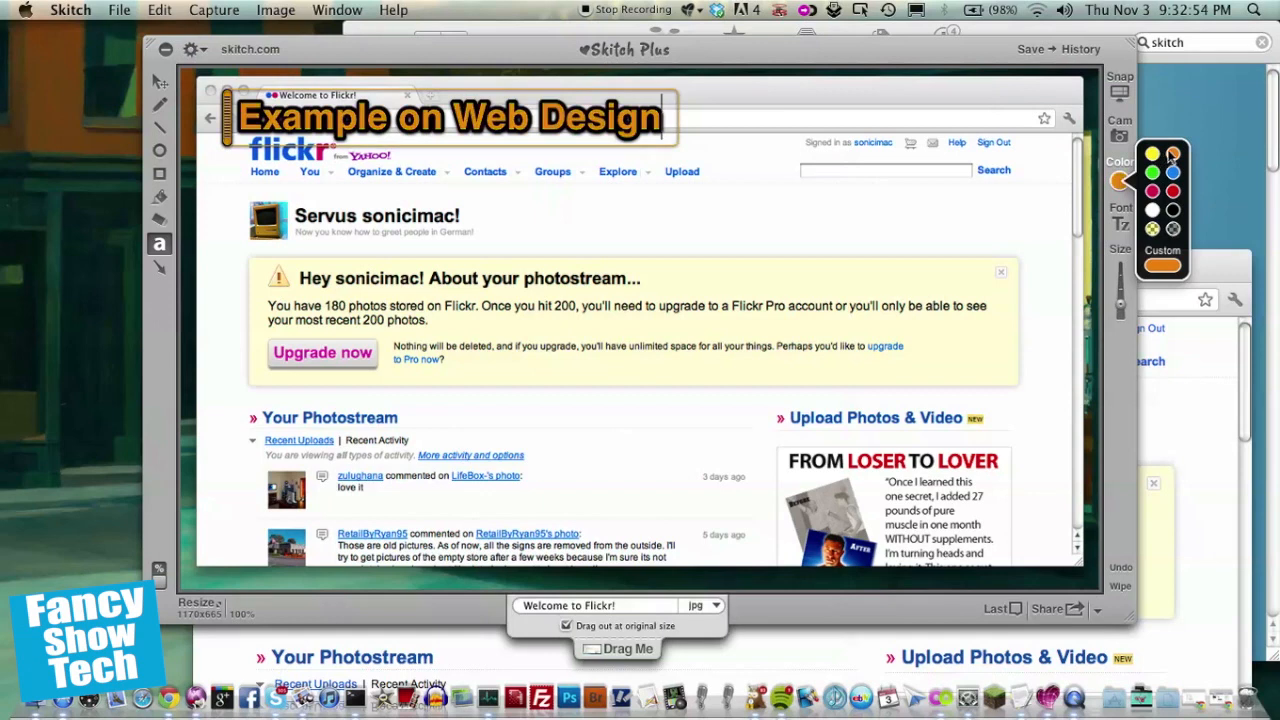
left_click(1173, 172)
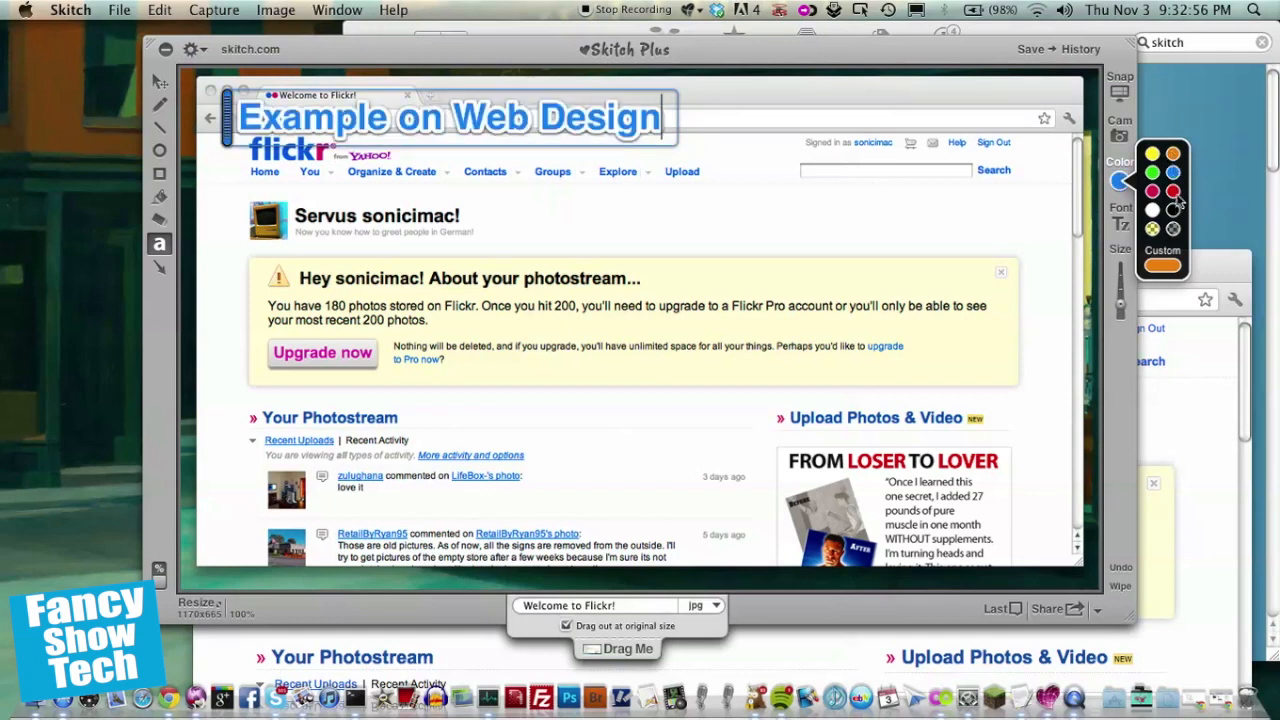
left_click(1173, 191)
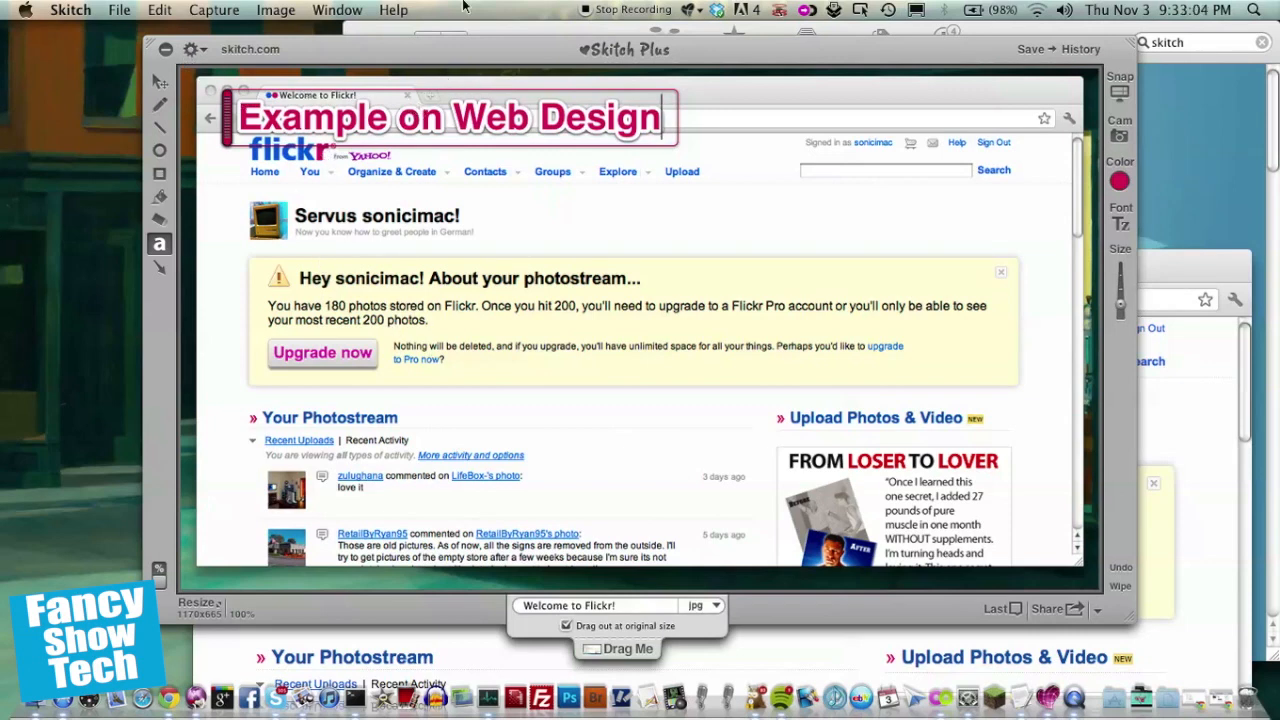
Step: Pick red as the annotation colour from the palette
left_click(1119, 181)
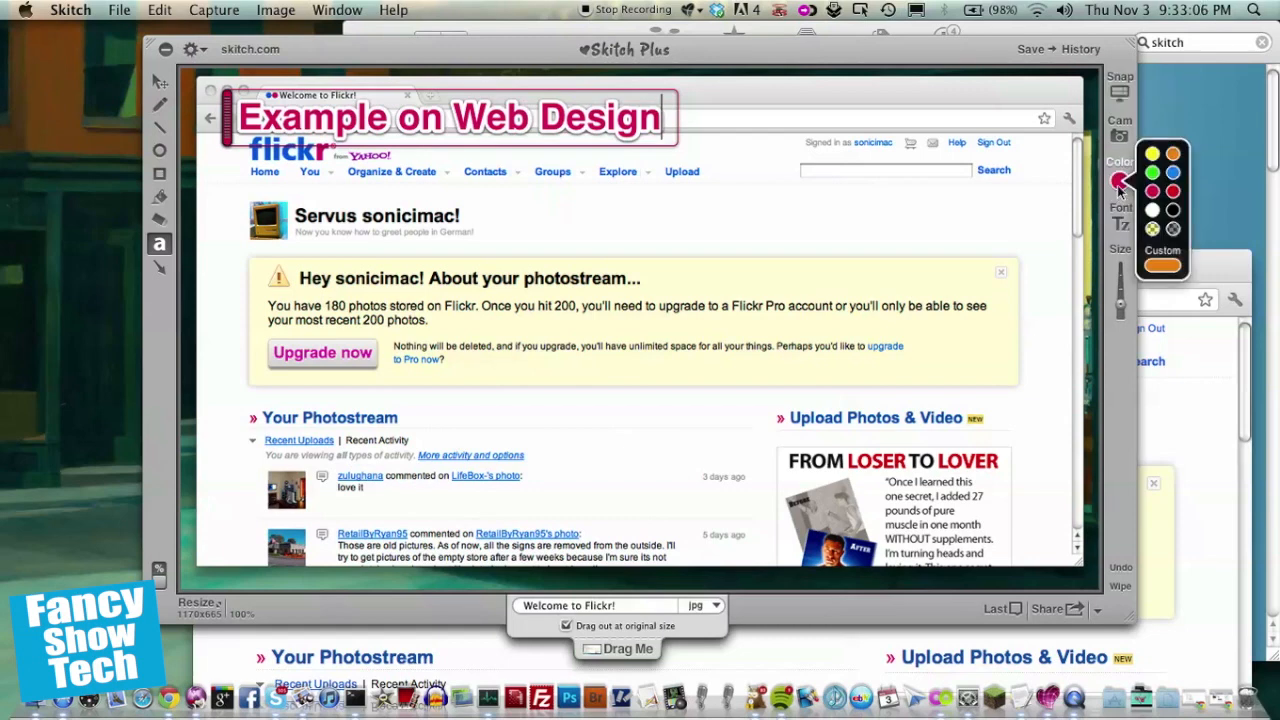
left_click(1174, 192)
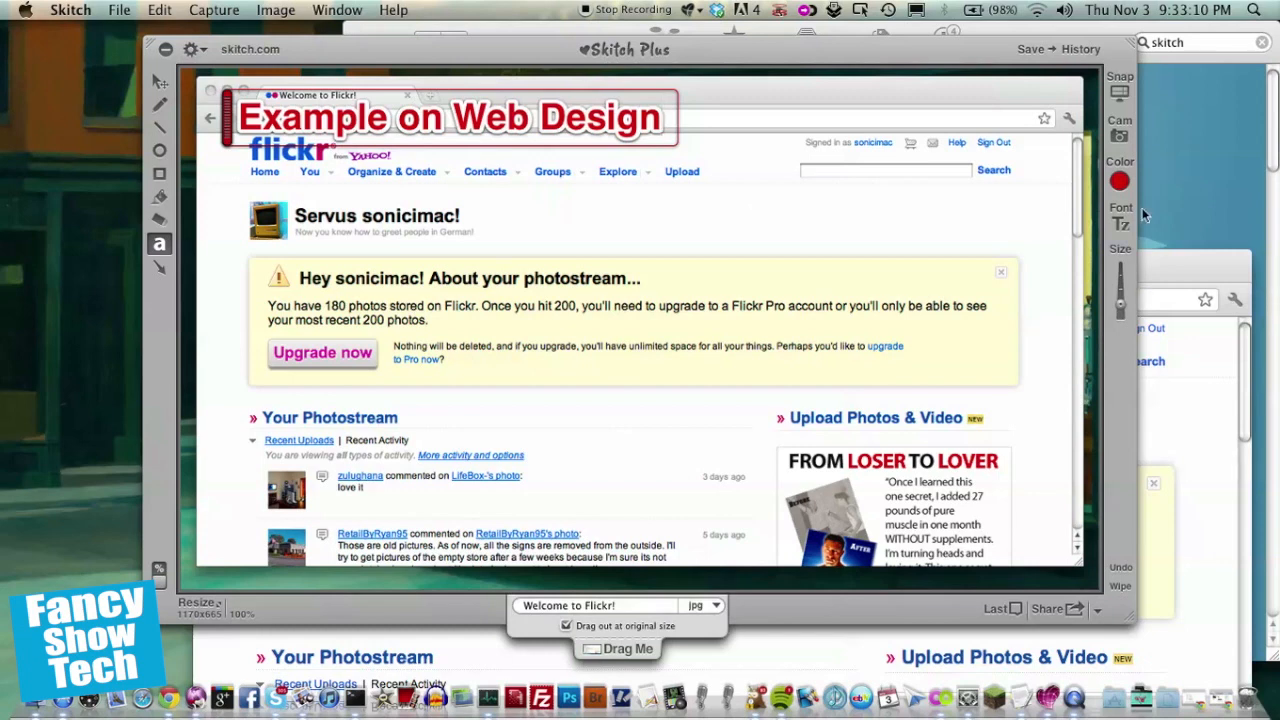
left_click(1119, 181)
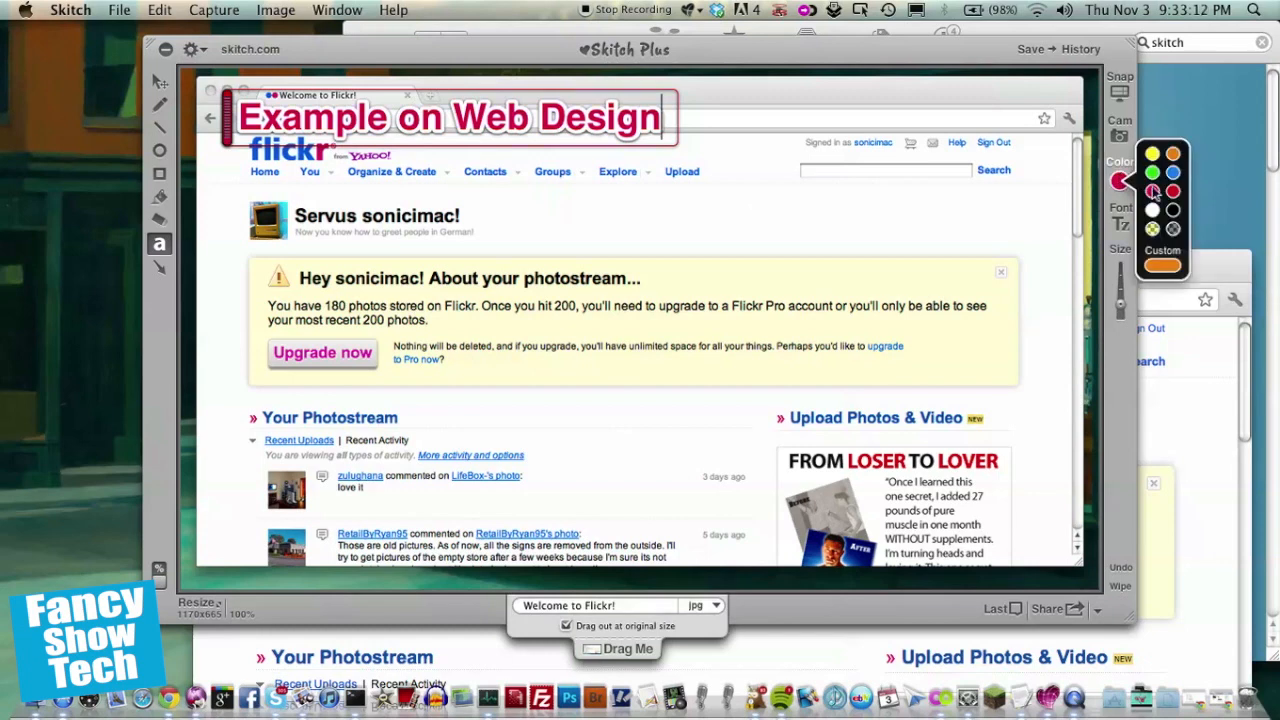
left_click(1153, 192)
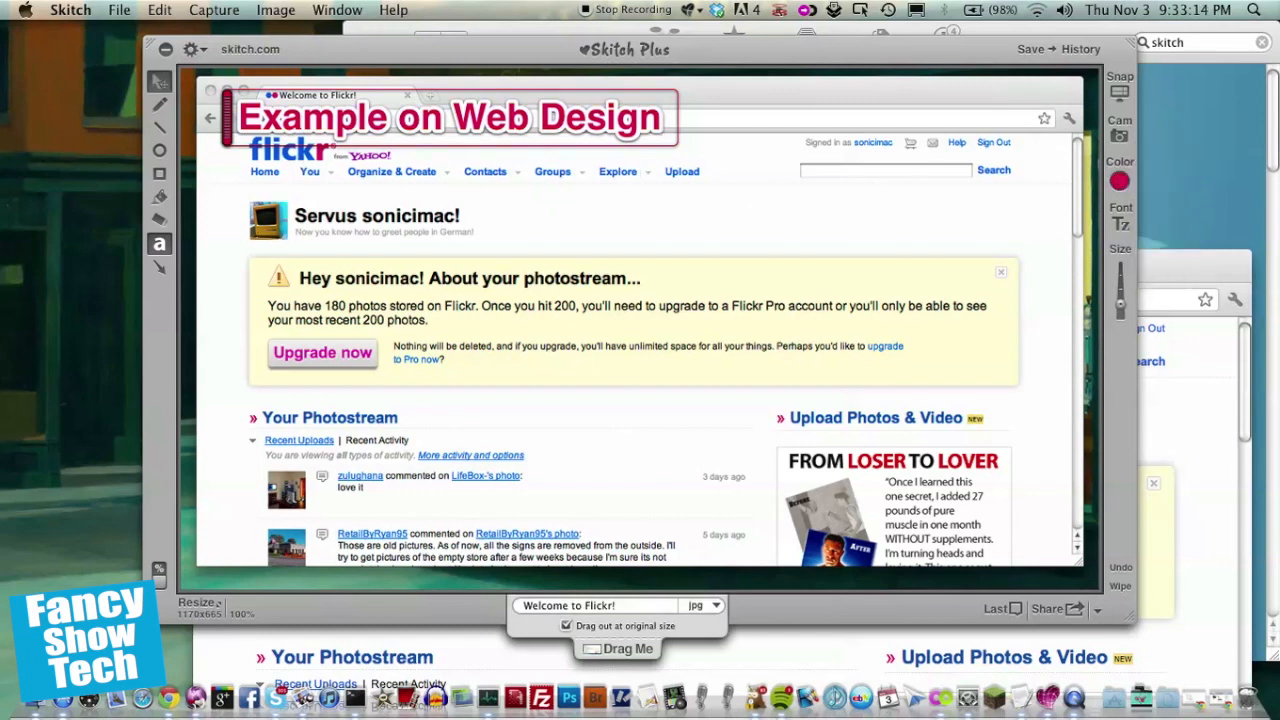
left_click(160, 82)
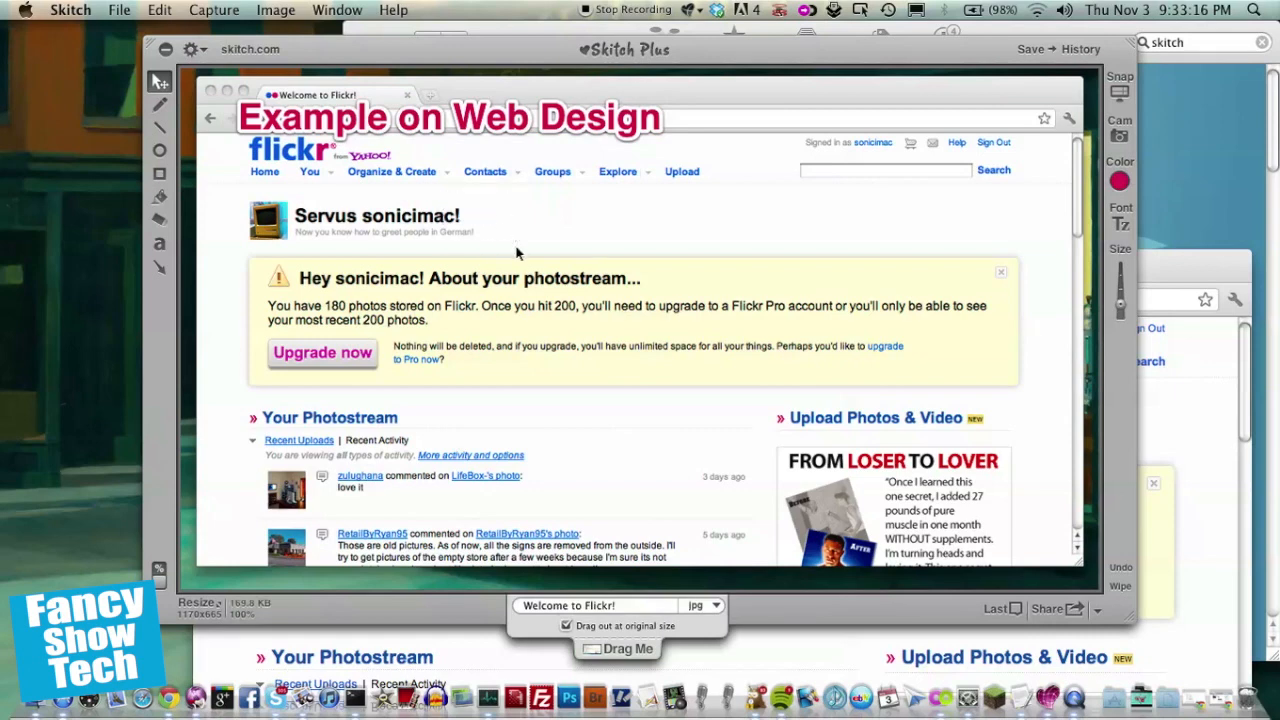
left_click(325, 115)
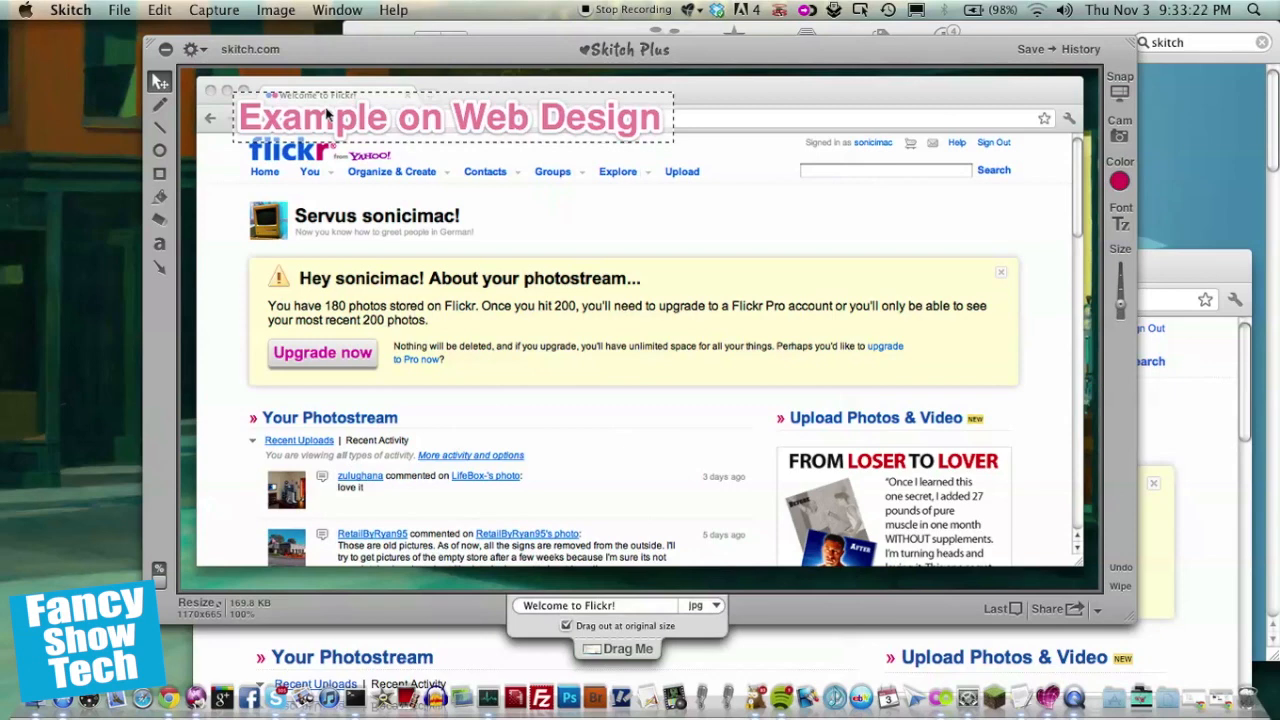
left_click(297, 65)
left_click(160, 105)
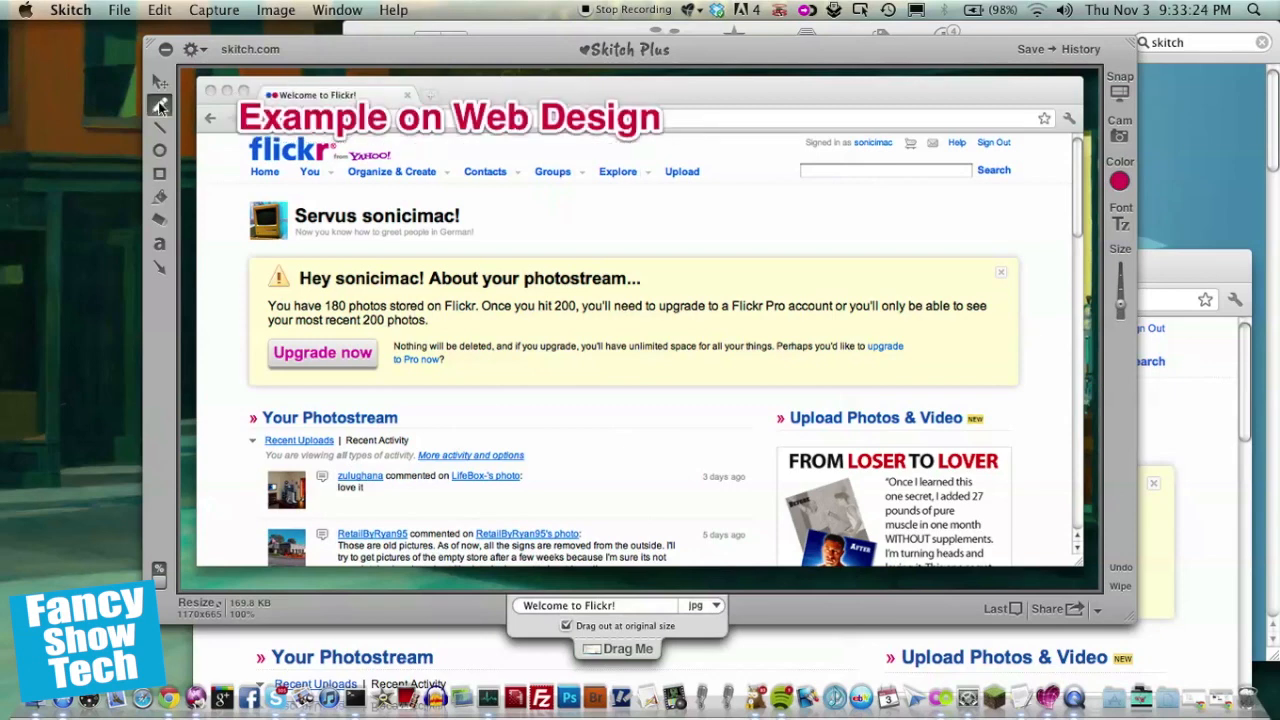
Step: Sketch a freehand loop, a diagonal line and a circle on the screenshot as trial annotations
mouse_move(648, 194)
left_mouse_down()
mouse_move(644, 205)
mouse_move(727, 263)
left_mouse_up()
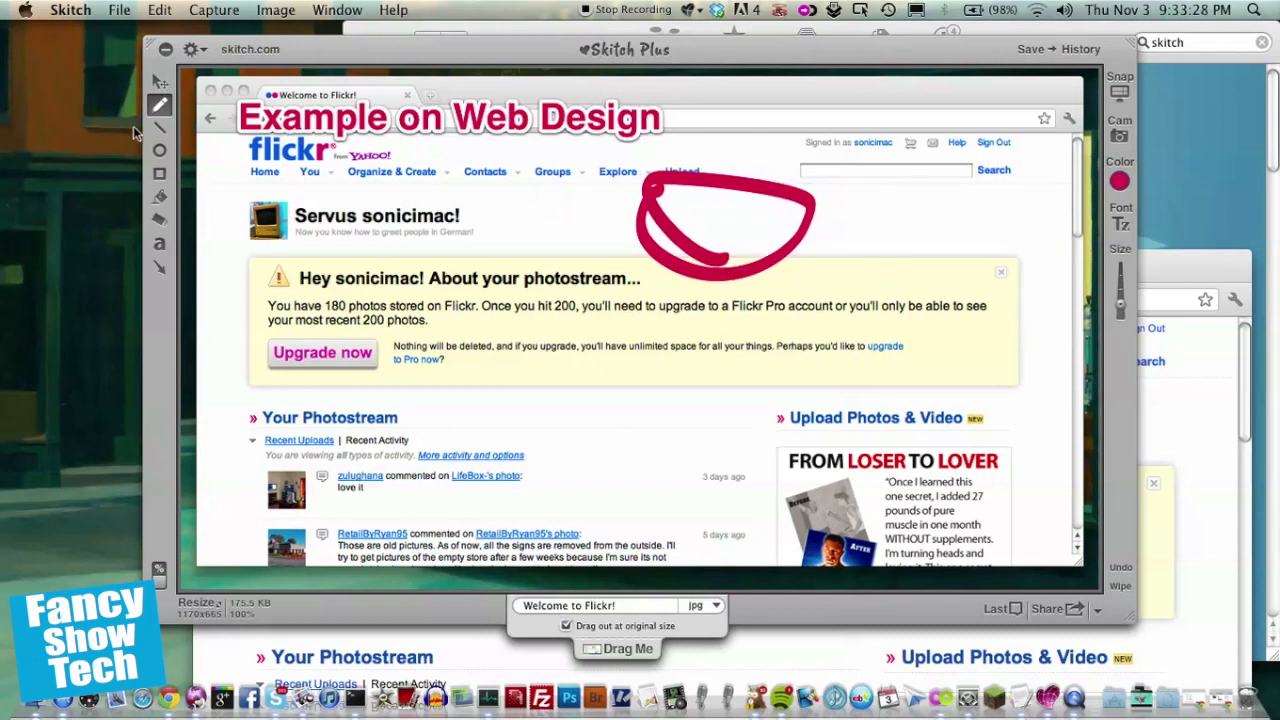
left_click(158, 130)
left_click_drag(272, 200, 393, 391)
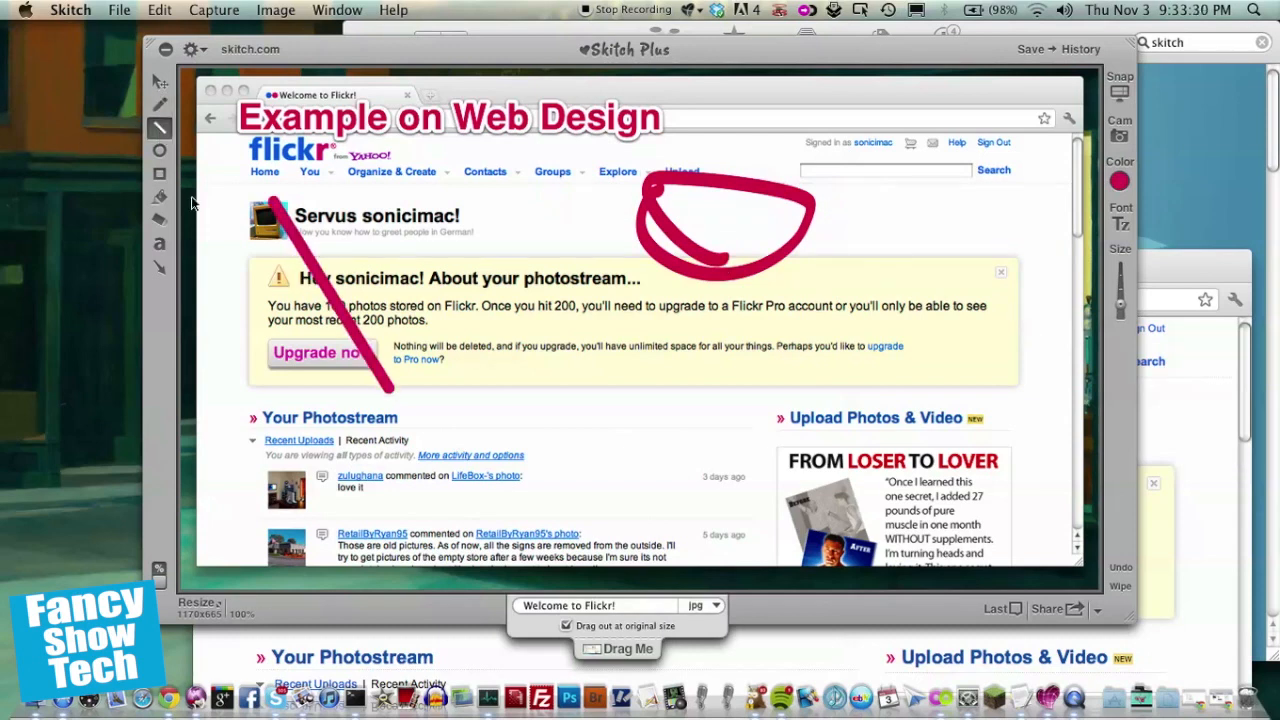
left_click(158, 150)
left_click_drag(392, 236, 648, 470)
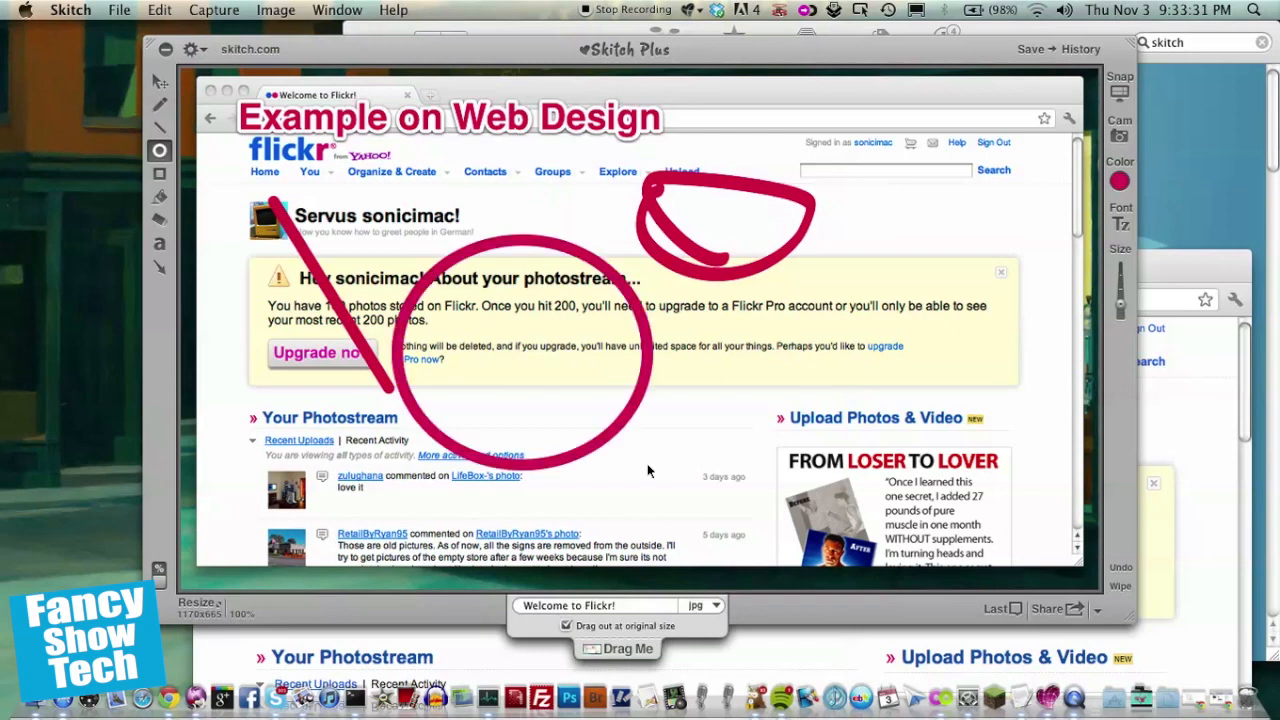
Step: Draw a small rectangle over the avatar, then undo all four trial shapes
left_click(158, 173)
left_click_drag(237, 187, 277, 236)
key("super+z")
key("super+z")
key("super+z")
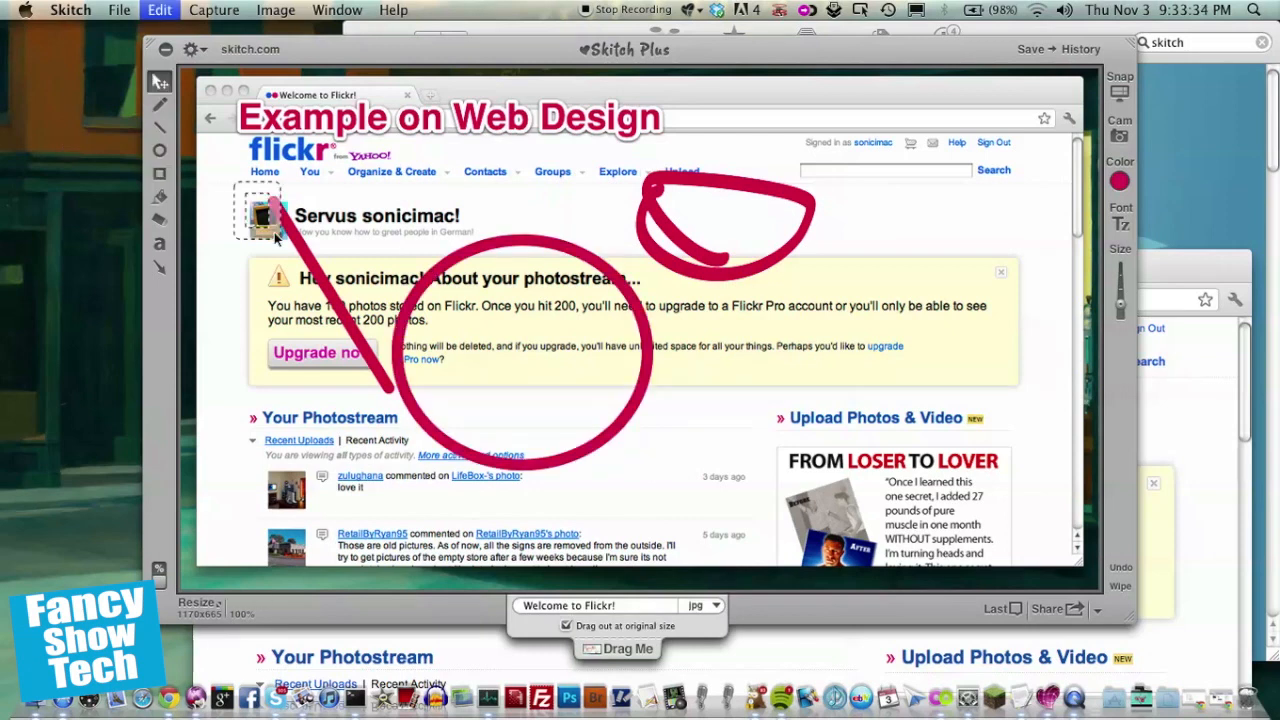
key("super+z")
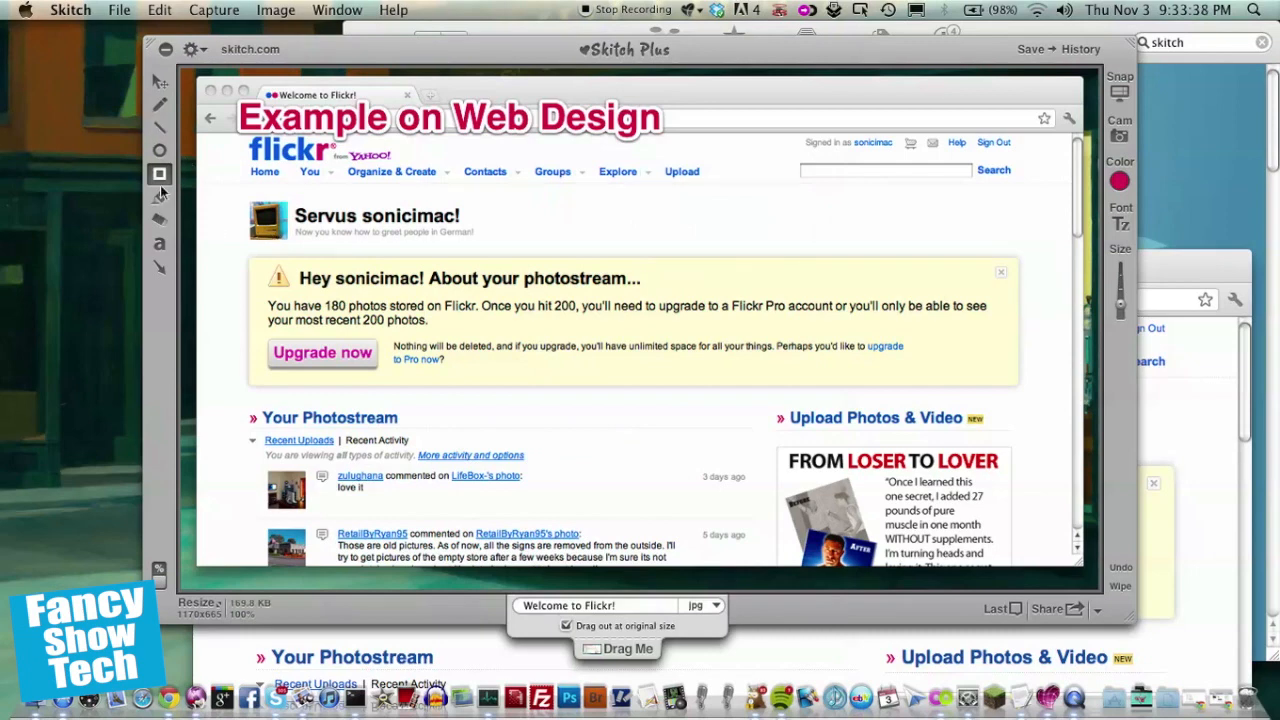
Step: Draw a trial arrow toward the photostream section, undo back past it, and redo the title label's size change
left_click(160, 267)
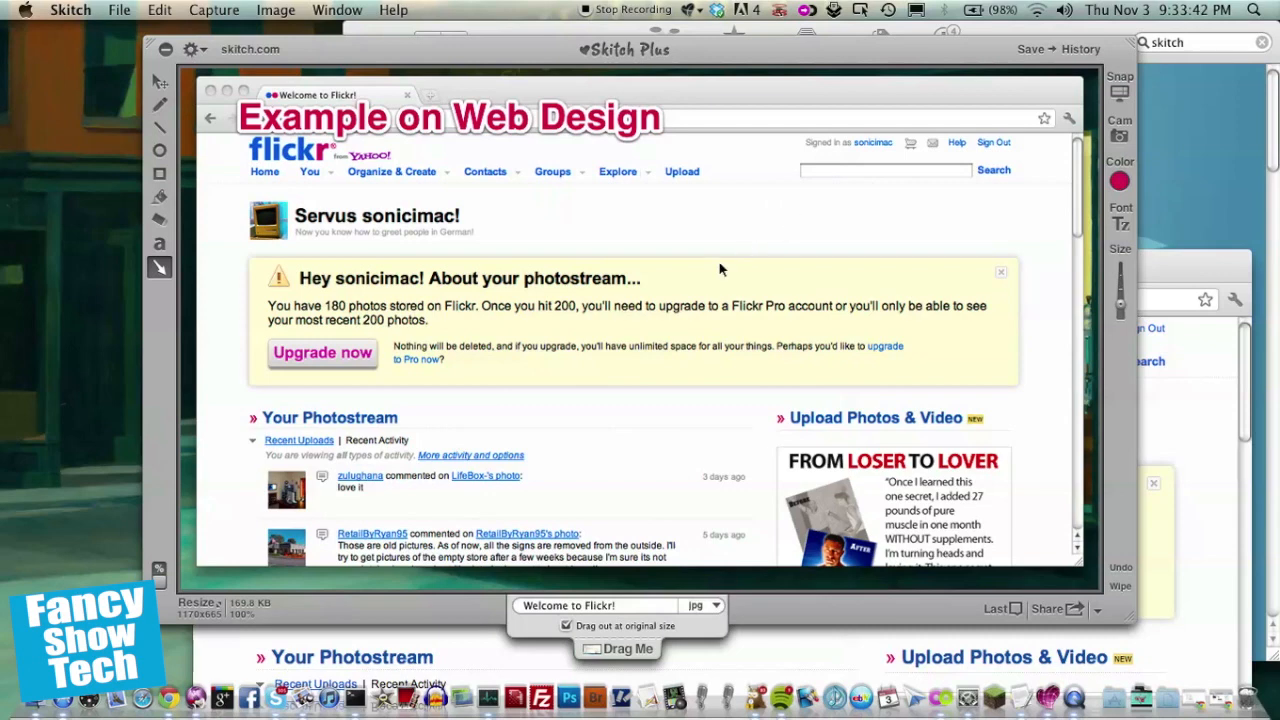
mouse_move(716, 186)
left_mouse_down()
mouse_move(618, 414)
mouse_move(588, 411)
left_mouse_up()
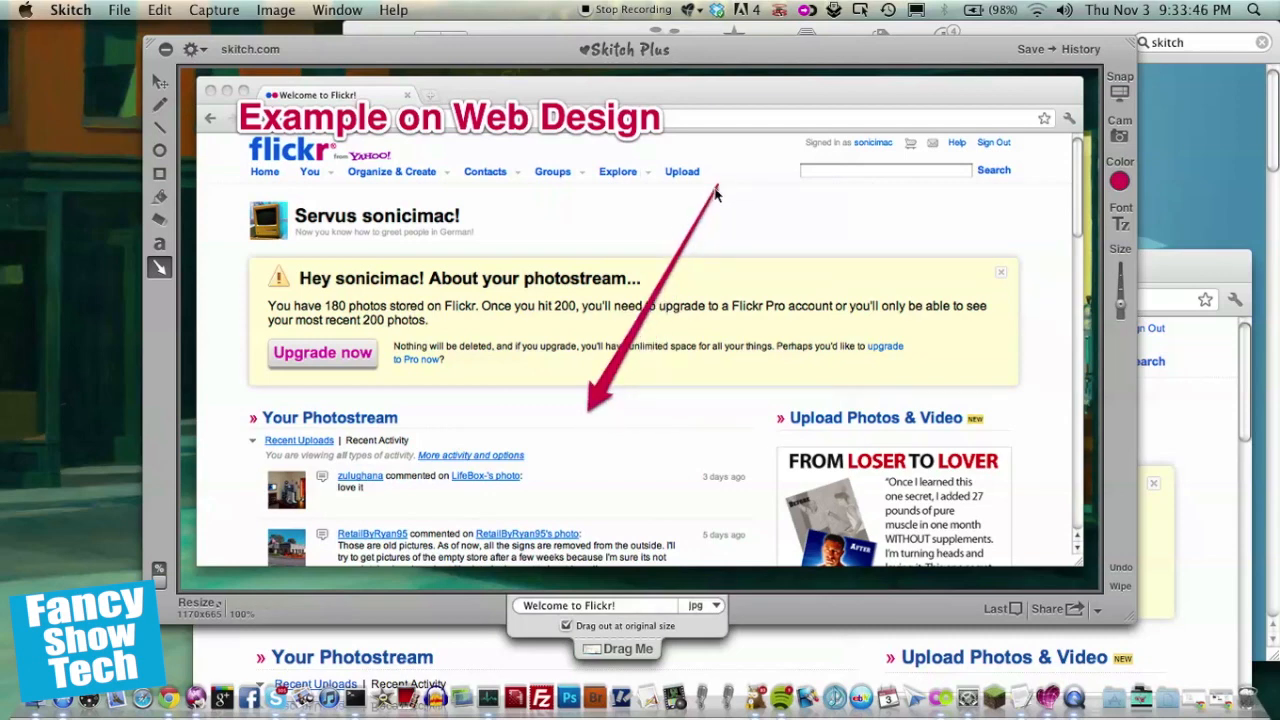
left_click_drag(715, 190, 694, 226)
key("super+z")
key("super+z")
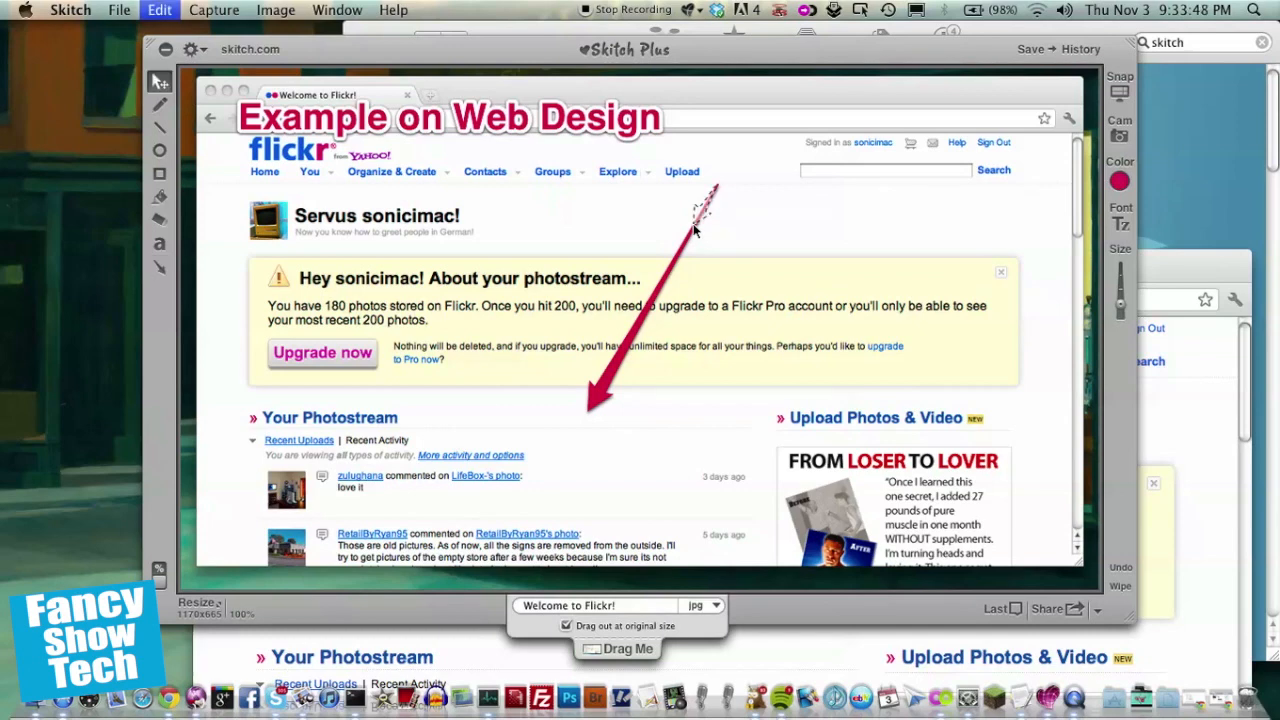
key("super+z")
key("super+z")
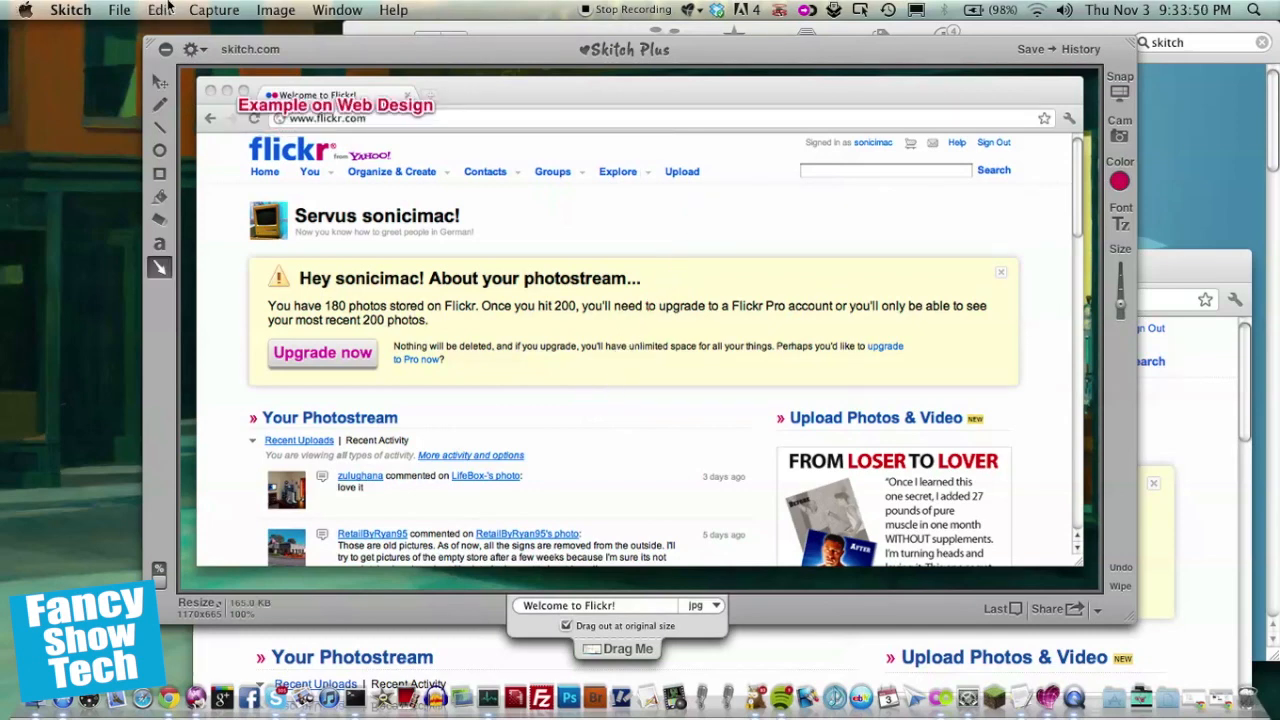
left_click(160, 10)
left_click(180, 51)
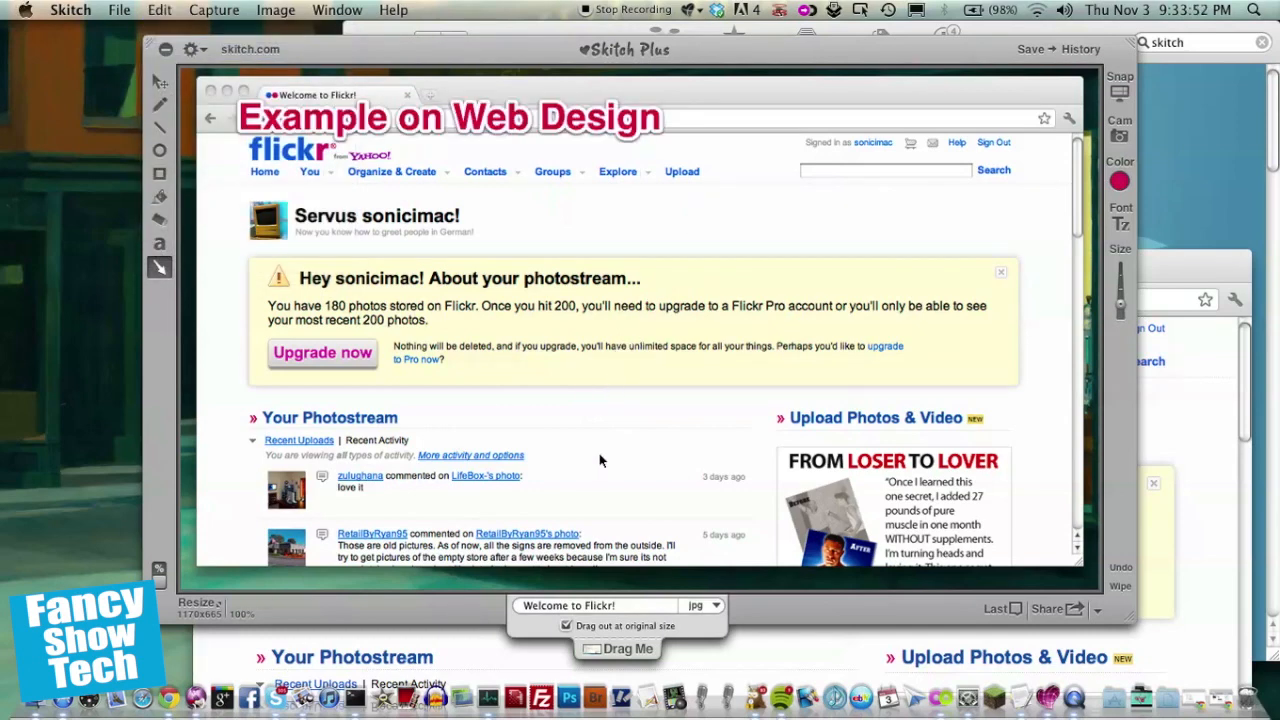
Step: Draw a short arrow pointing down at Your Photostream and type a smaller label above it reading 'This column shows user info'
mouse_move(657, 347)
left_mouse_down()
mouse_move(642, 404)
mouse_move(600, 435)
left_mouse_up()
key("t")
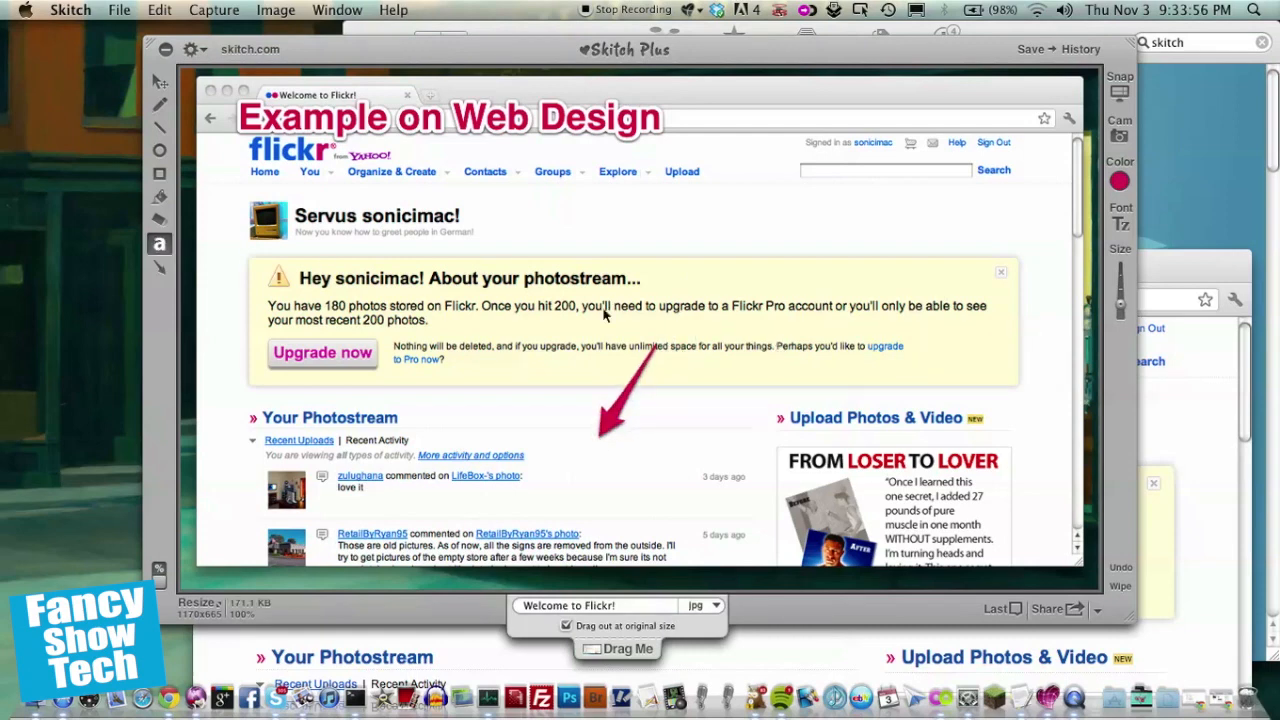
type("This c")
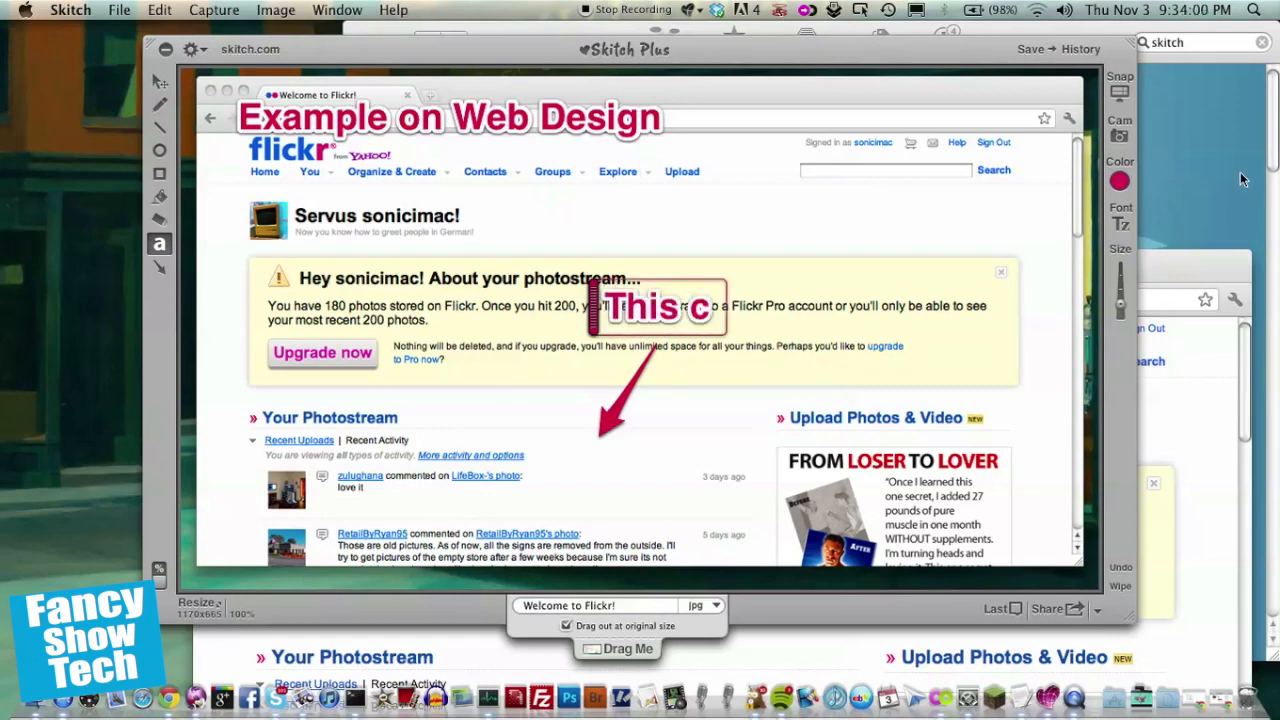
left_click_drag(1119, 309, 1124, 297)
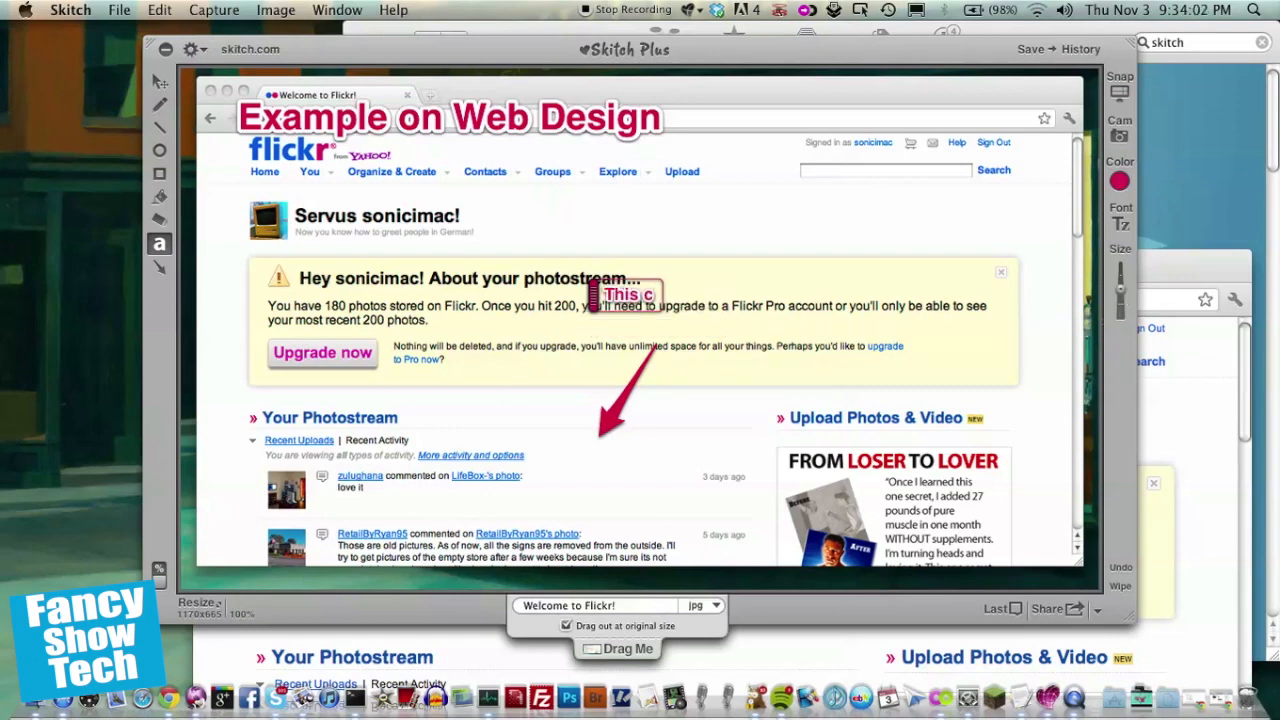
type("olum")
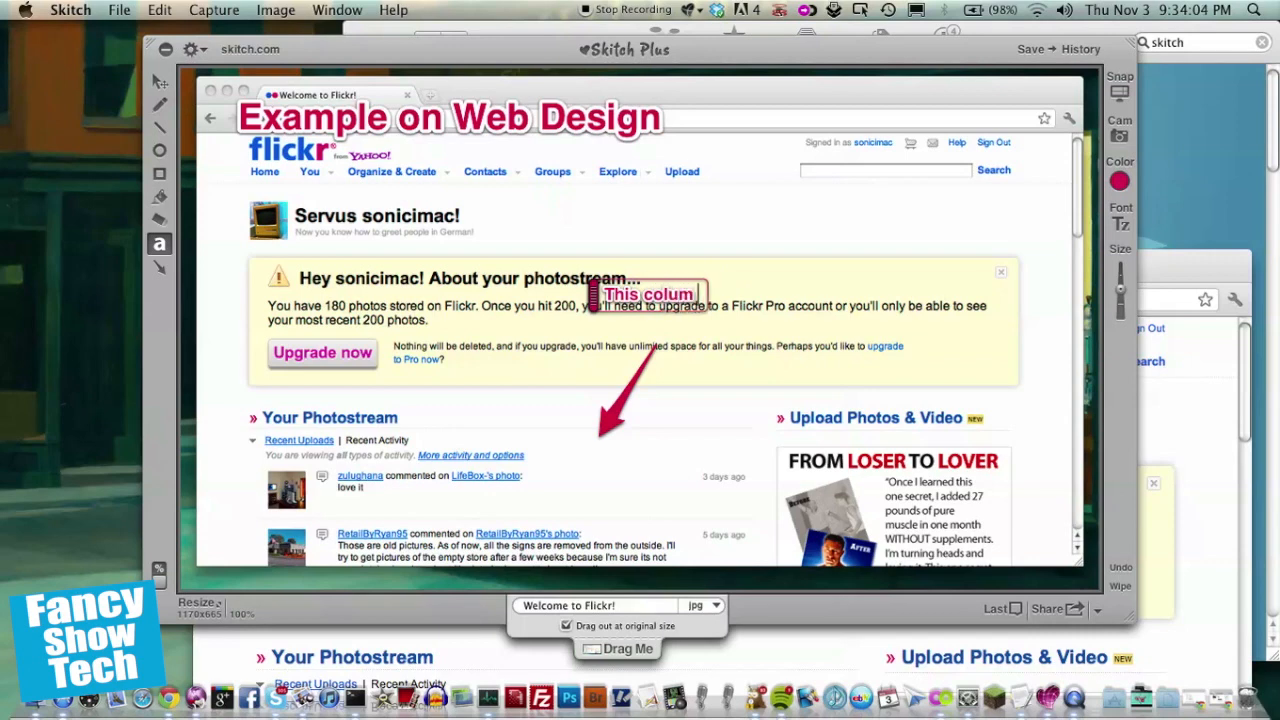
type("n shows u")
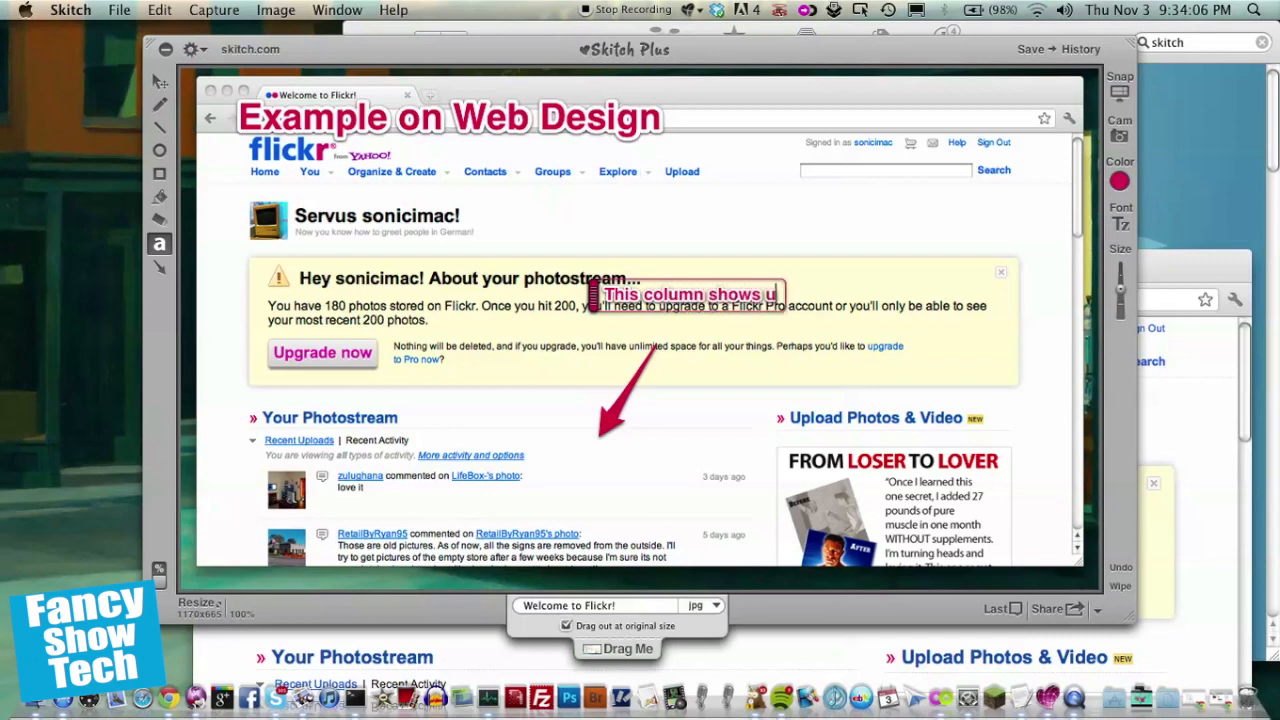
type("ser info")
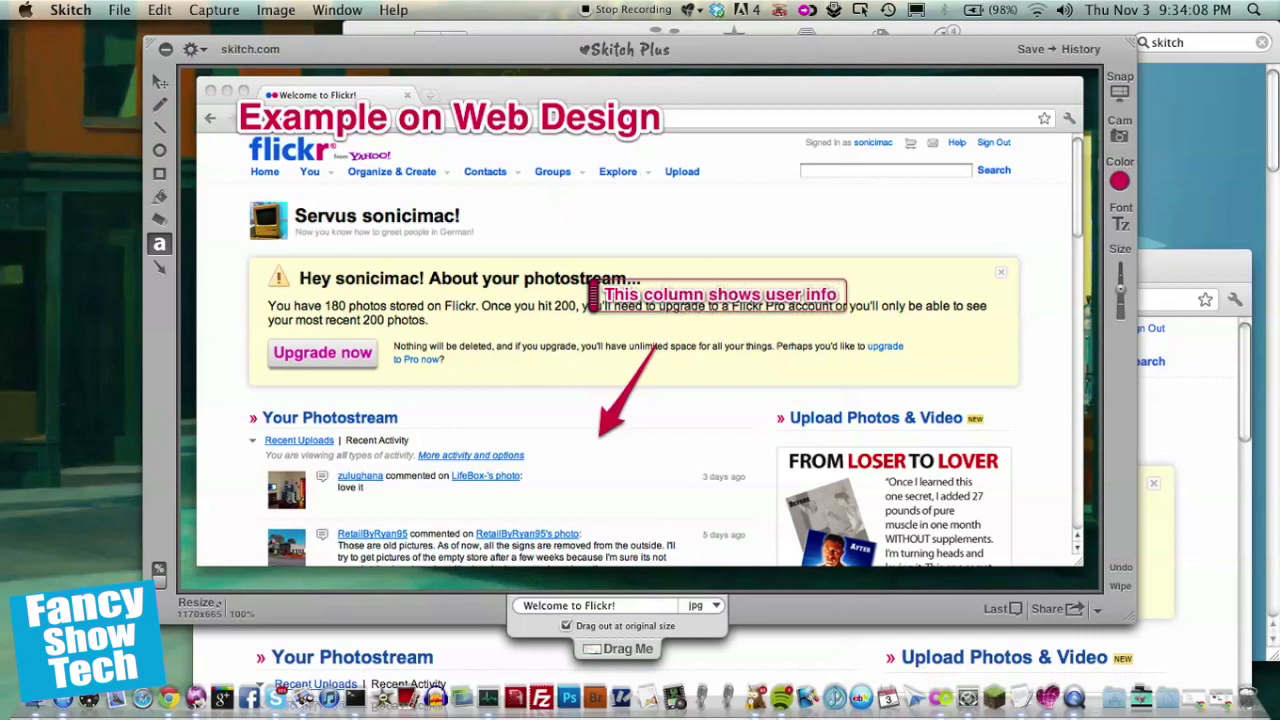
Step: Change the label's ending so it reads 'This column shows user notifications'
key("BackSpace")
key("BackSpace")
key("BackSpace")
key("BackSpace")
key("BackSpace")
key("BackSpace")
key("BackSpace")
key("BackSpace")
key("BackSpace")
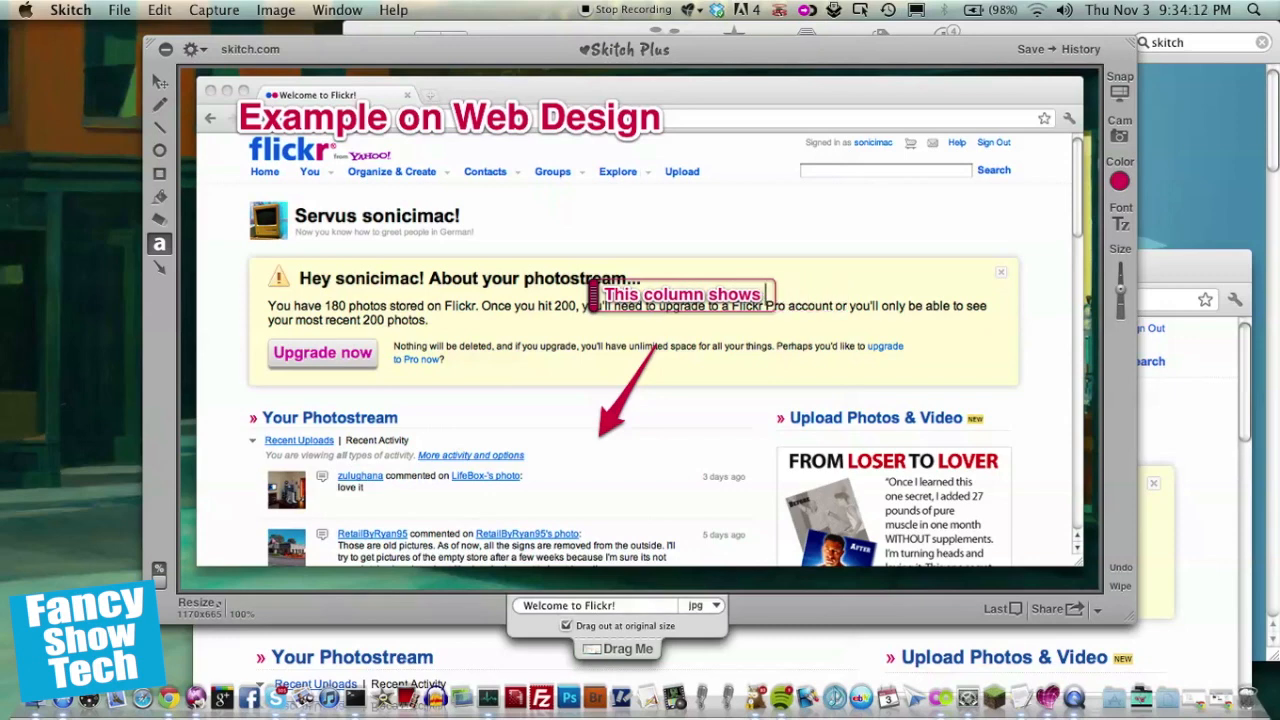
type("user notif")
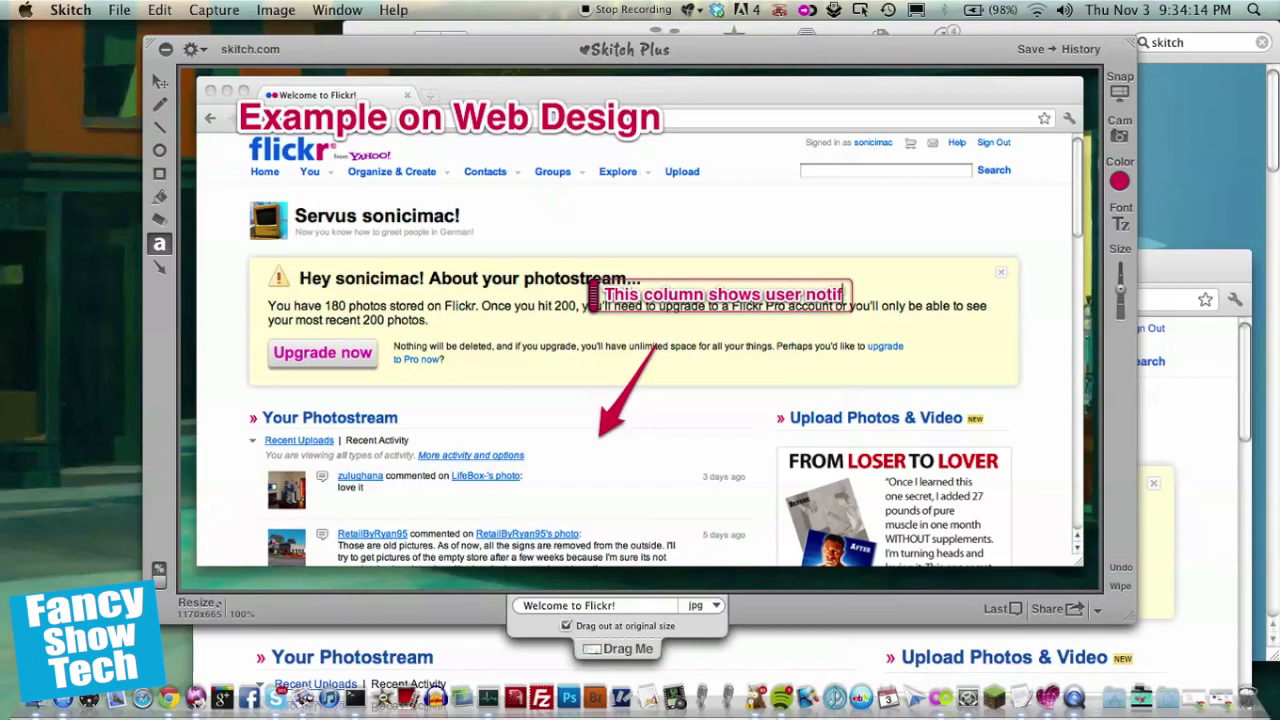
type("ications")
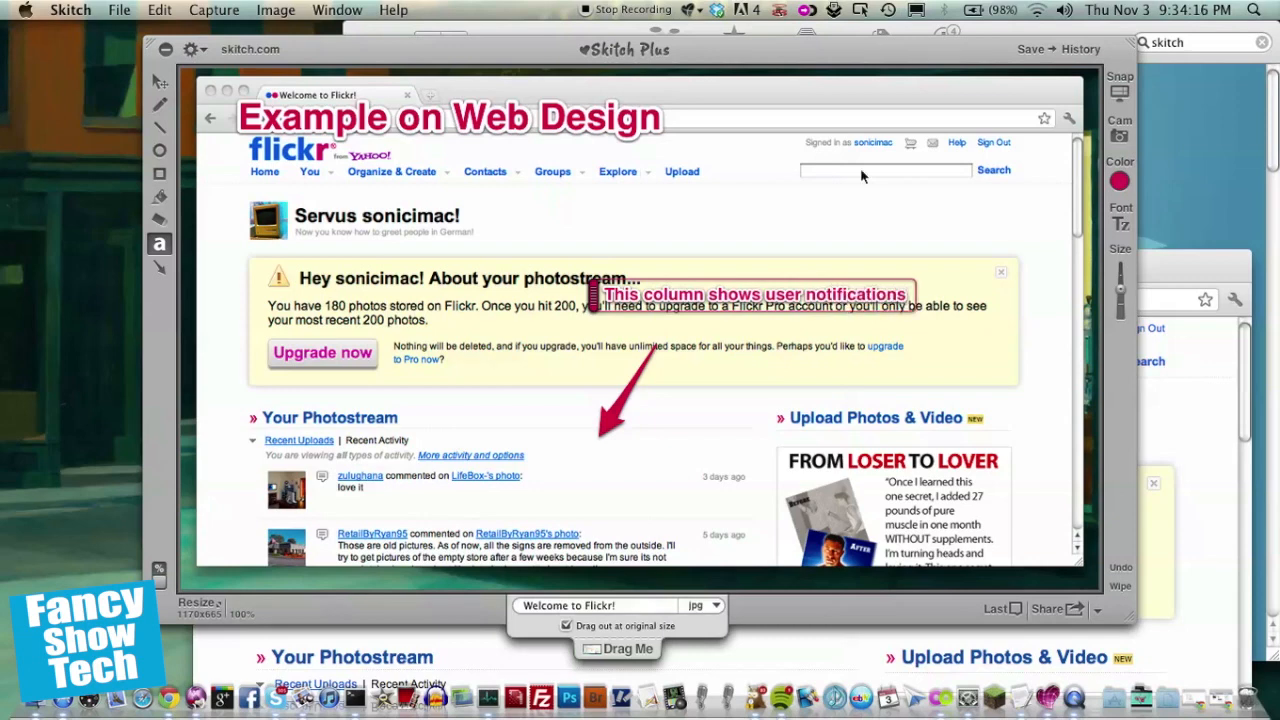
Step: Move the notifications label slightly down toward the arrow
left_click(159, 80)
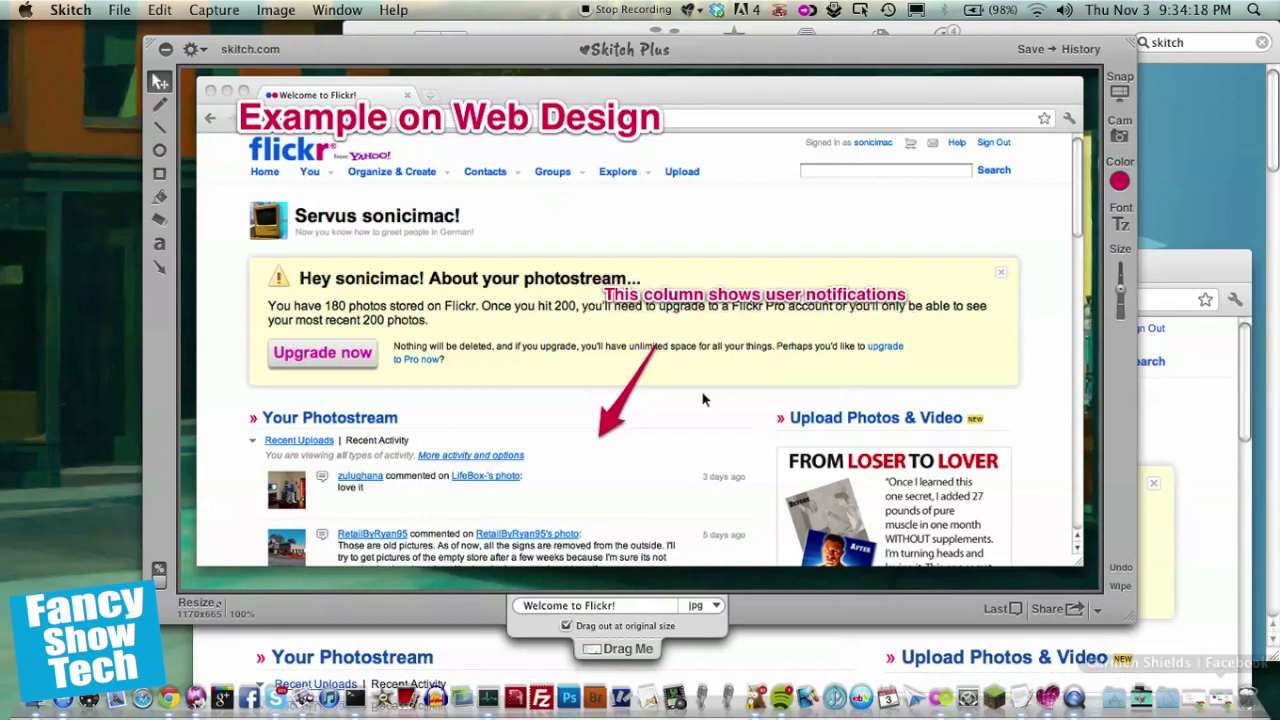
left_click_drag(684, 302, 680, 335)
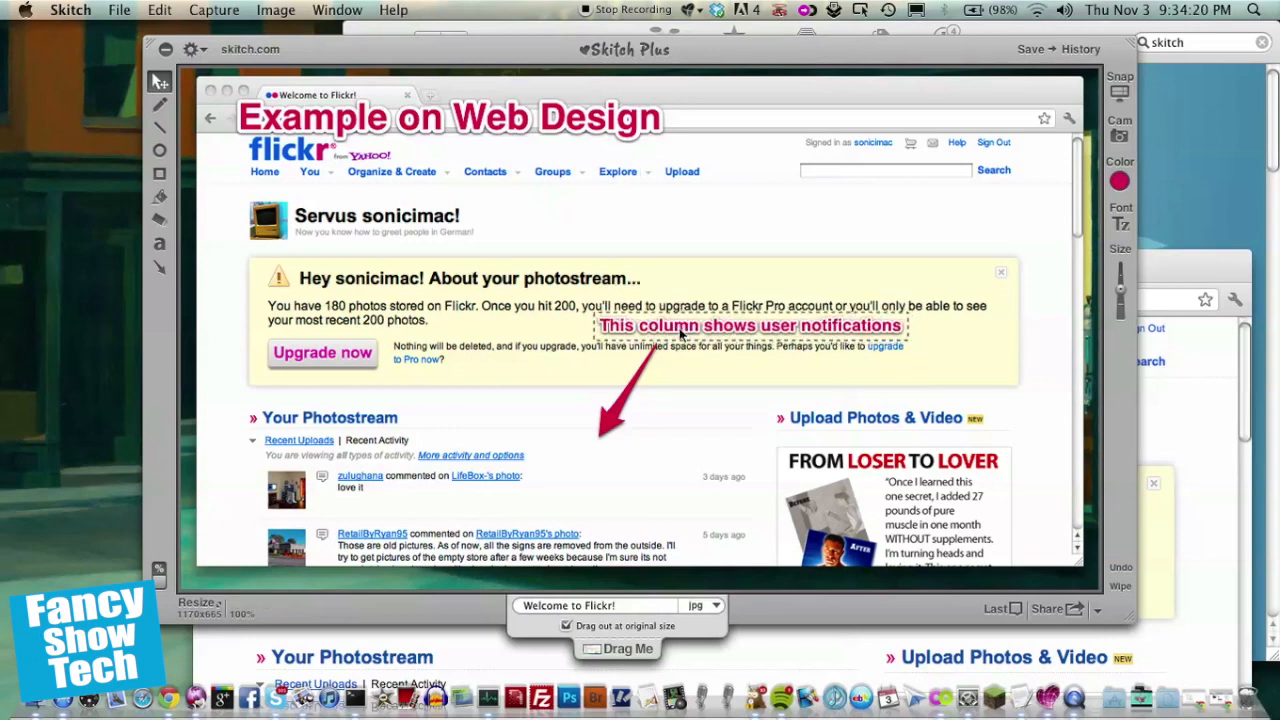
left_click(750, 325)
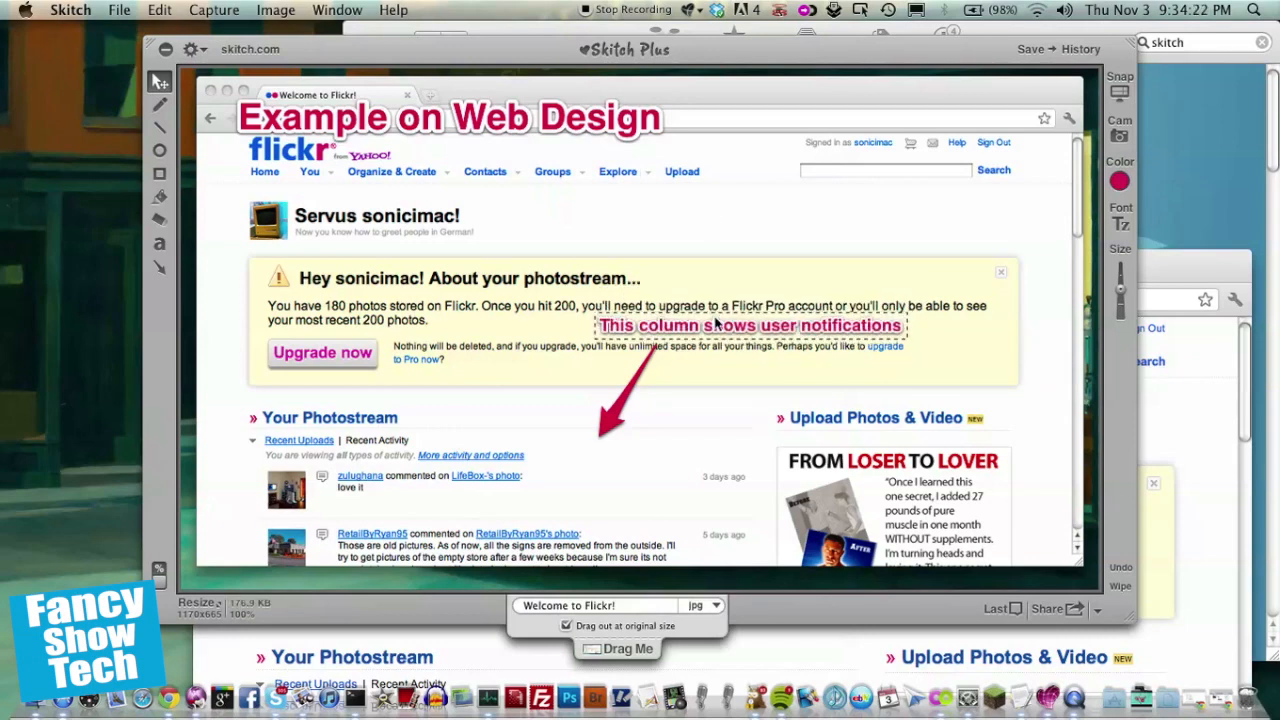
Step: Set the notifications label's font size to 22 and nudge it into place
left_click(1122, 226)
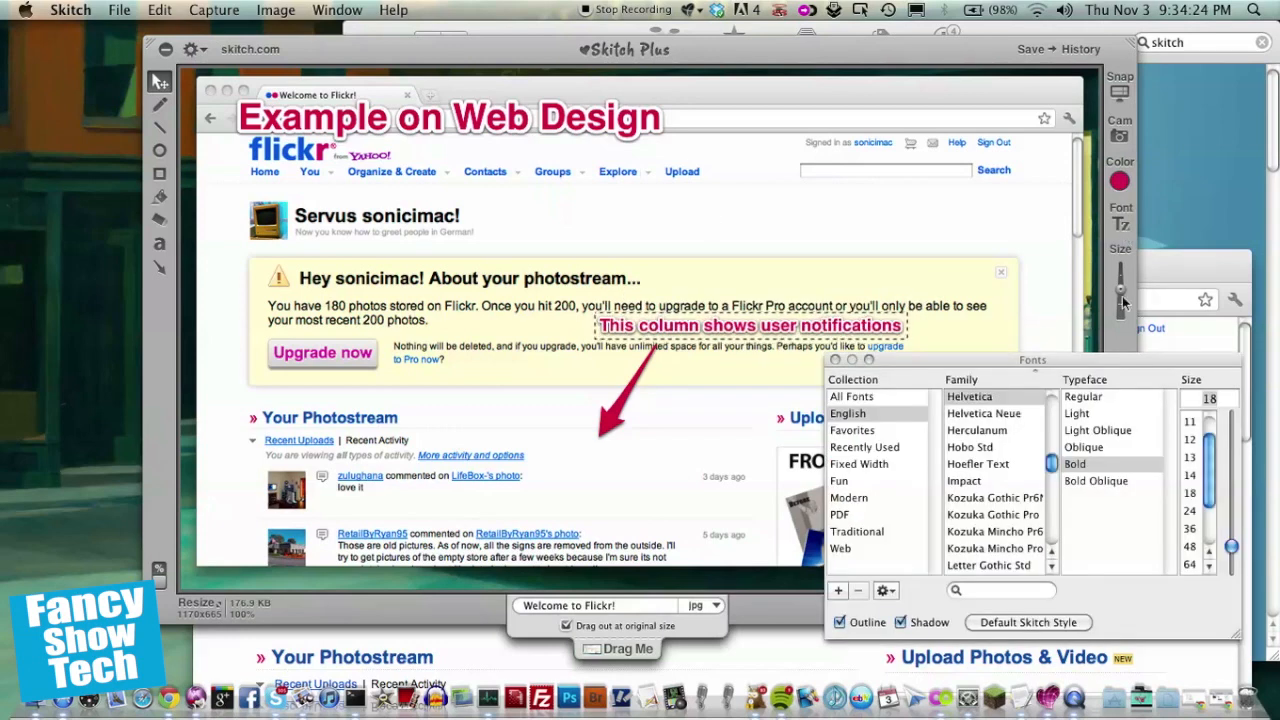
left_click_drag(1230, 545, 1231, 537)
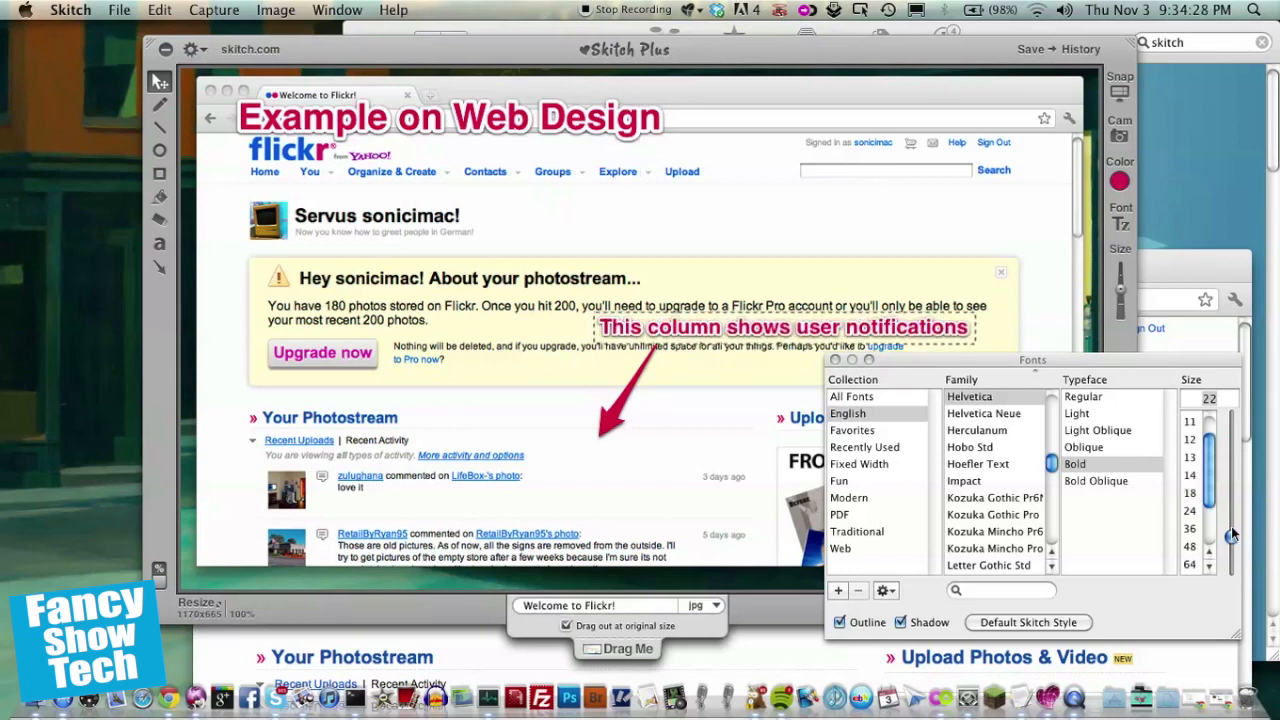
left_click_drag(650, 331, 648, 327)
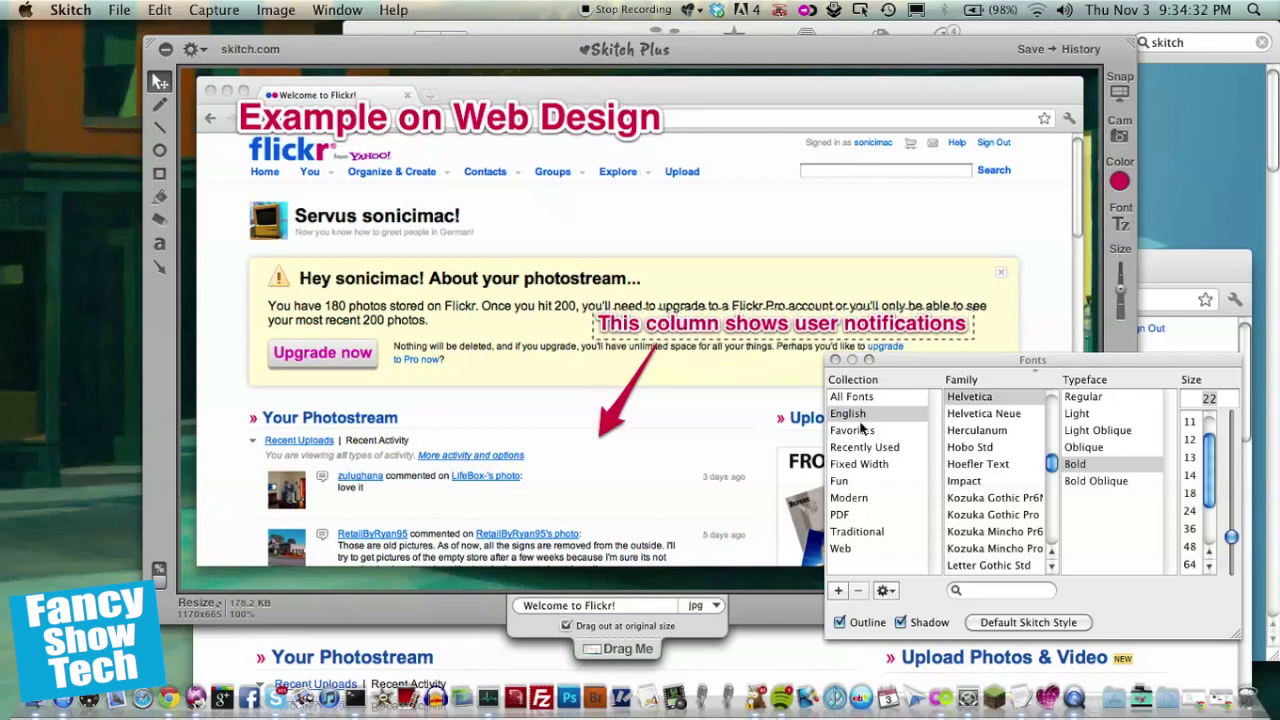
left_click(835, 359)
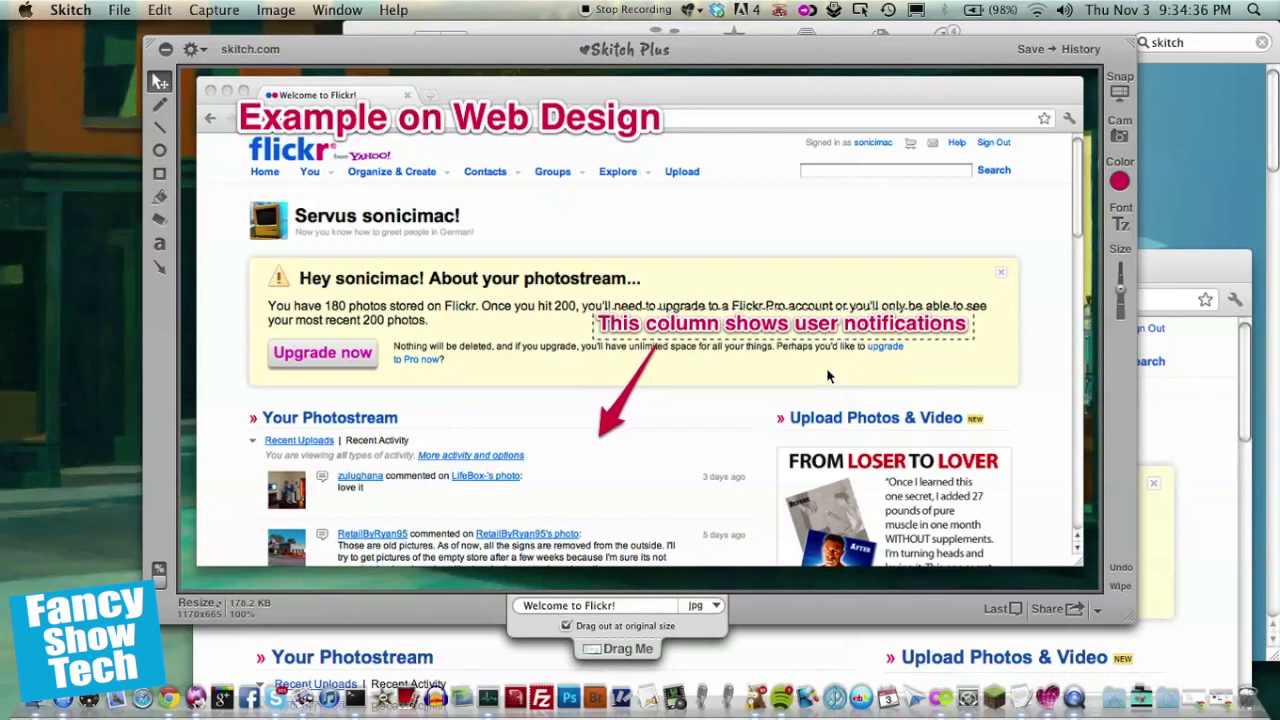
left_click(826, 377)
Step: Draw a freehand smiley face near the search field with the pen, undoing two extra strokes
left_click(160, 104)
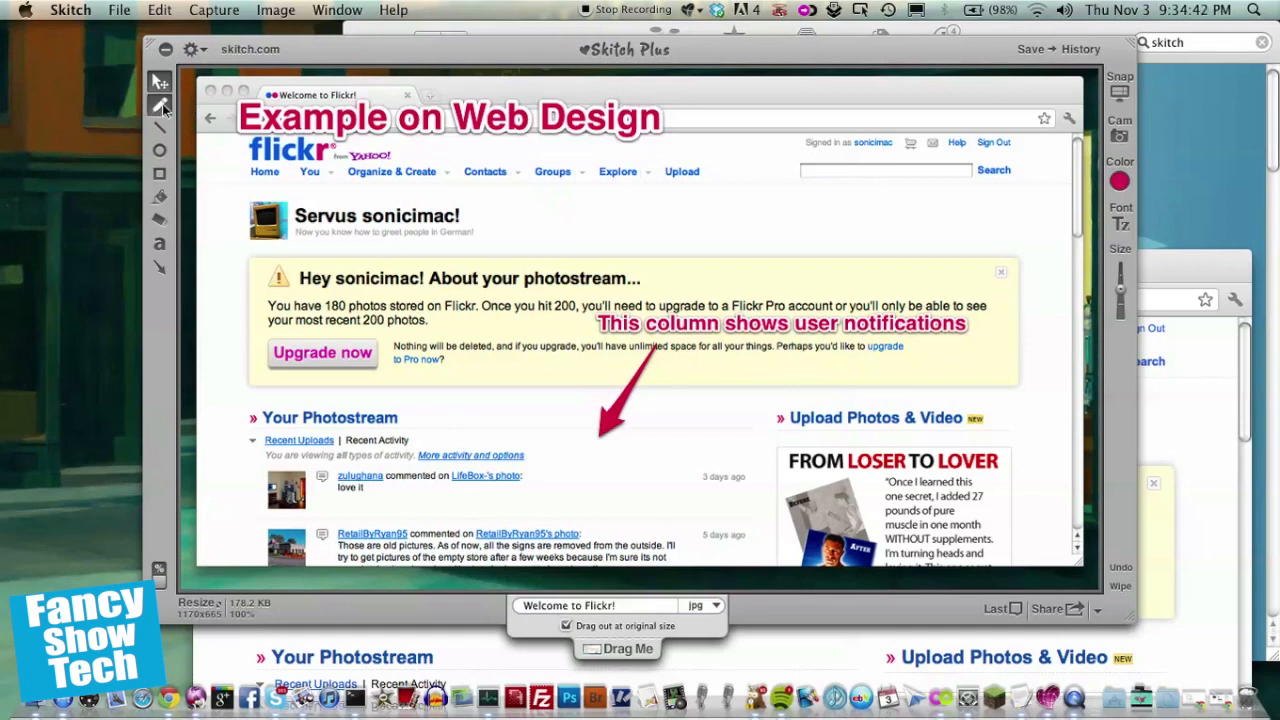
left_click_drag(857, 96, 857, 180)
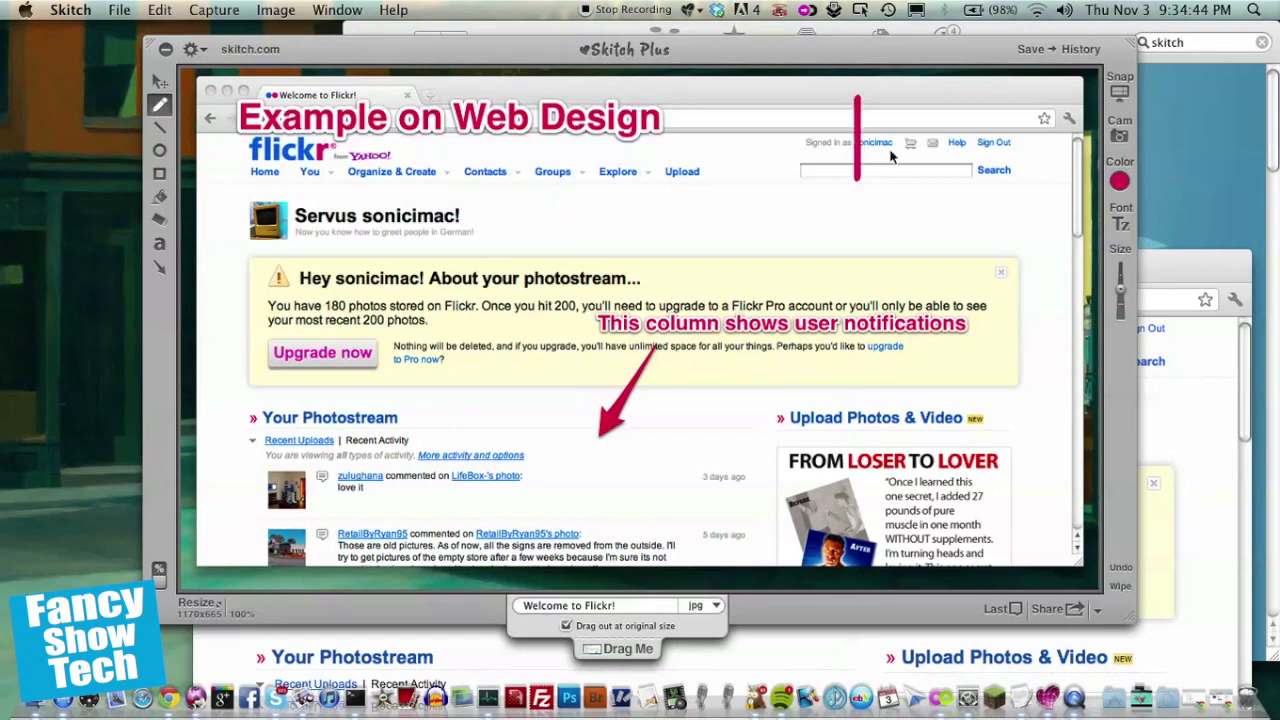
left_click_drag(906, 104, 905, 180)
mouse_move(812, 189)
left_mouse_down()
mouse_move(885, 220)
mouse_move(943, 199)
left_mouse_up()
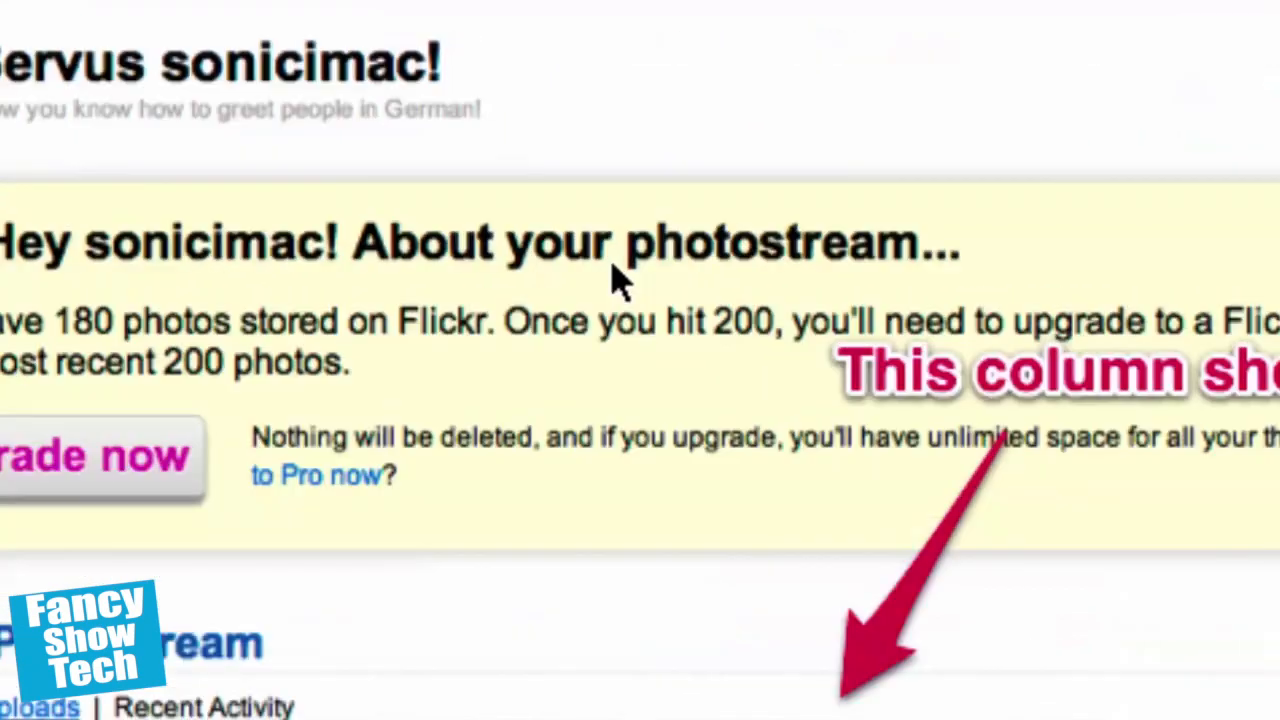
mouse_move(618, 280)
left_mouse_down()
mouse_move(810, 245)
mouse_move(589, 25)
mouse_move(883, 77)
mouse_move(695, 120)
left_mouse_up()
mouse_move(632, 222)
left_mouse_down()
mouse_move(533, 261)
mouse_move(638, 196)
mouse_move(765, 168)
left_mouse_up()
mouse_move(862, 178)
left_mouse_down()
mouse_move(748, 396)
mouse_move(878, 516)
mouse_move(917, 226)
left_mouse_up()
mouse_move(790, 245)
left_mouse_down()
mouse_move(814, 266)
mouse_move(858, 262)
mouse_move(862, 280)
left_mouse_up()
key("super+z")
key("super+z")
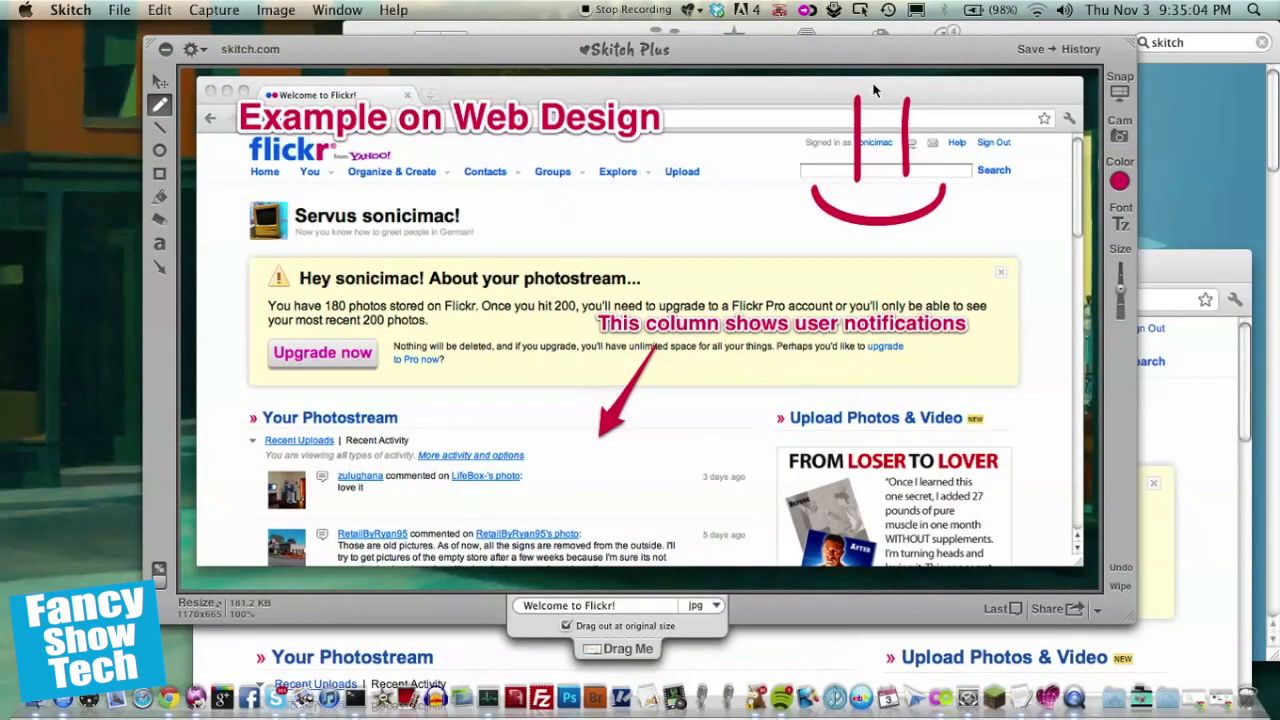
mouse_move(873, 90)
left_mouse_down()
mouse_move(779, 120)
mouse_move(763, 193)
mouse_move(803, 242)
mouse_move(918, 252)
mouse_move(988, 225)
mouse_move(992, 146)
mouse_move(976, 121)
mouse_move(876, 92)
left_mouse_up()
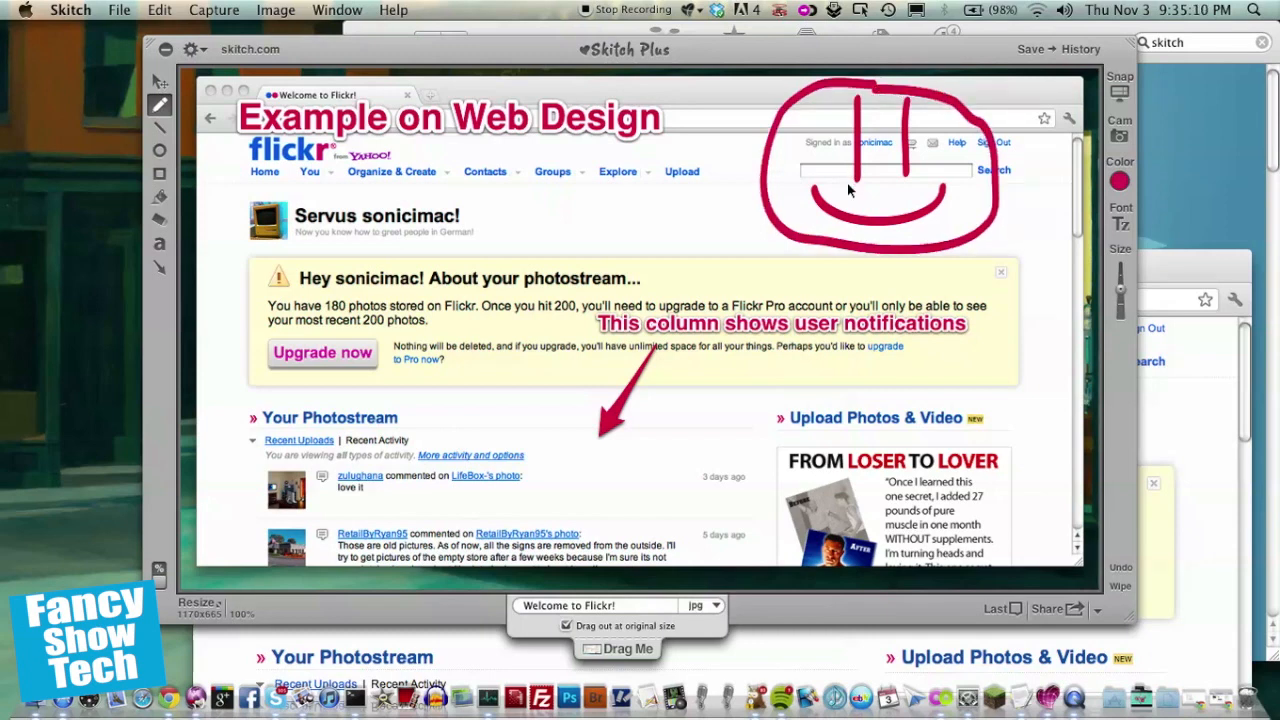
key("super+z")
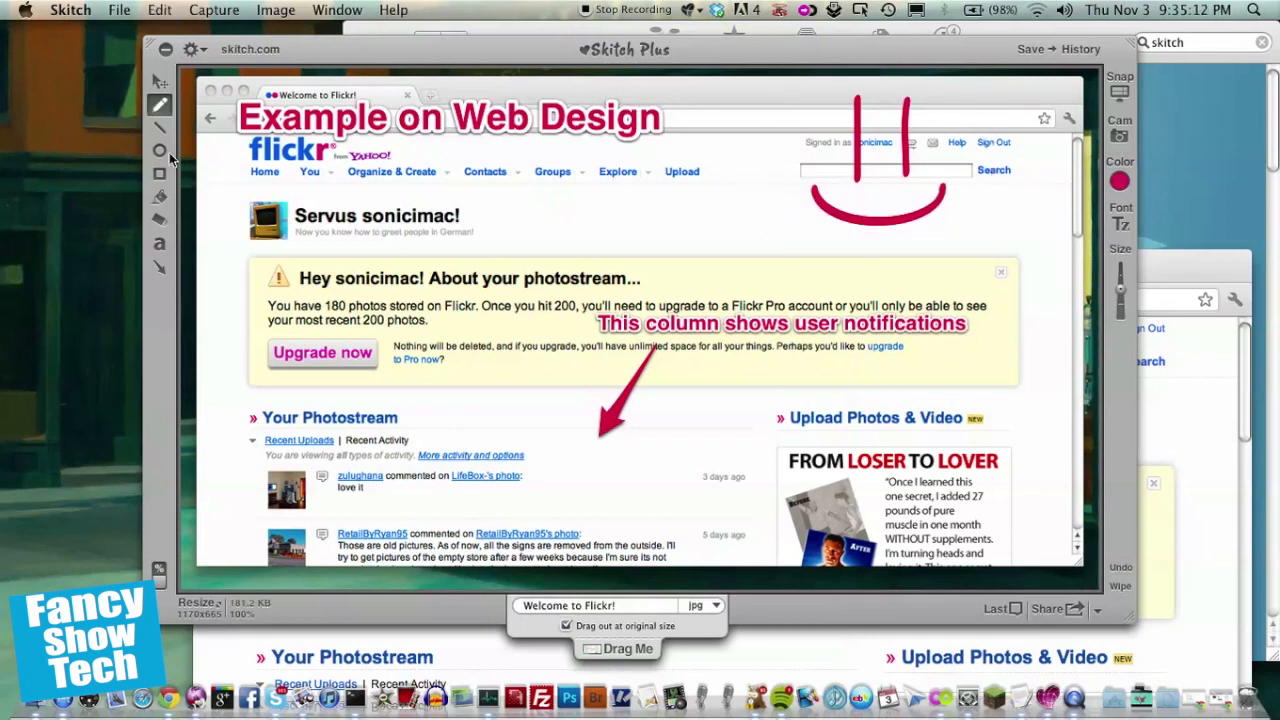
left_click(166, 153)
left_click_drag(809, 84, 955, 254)
key("super+z")
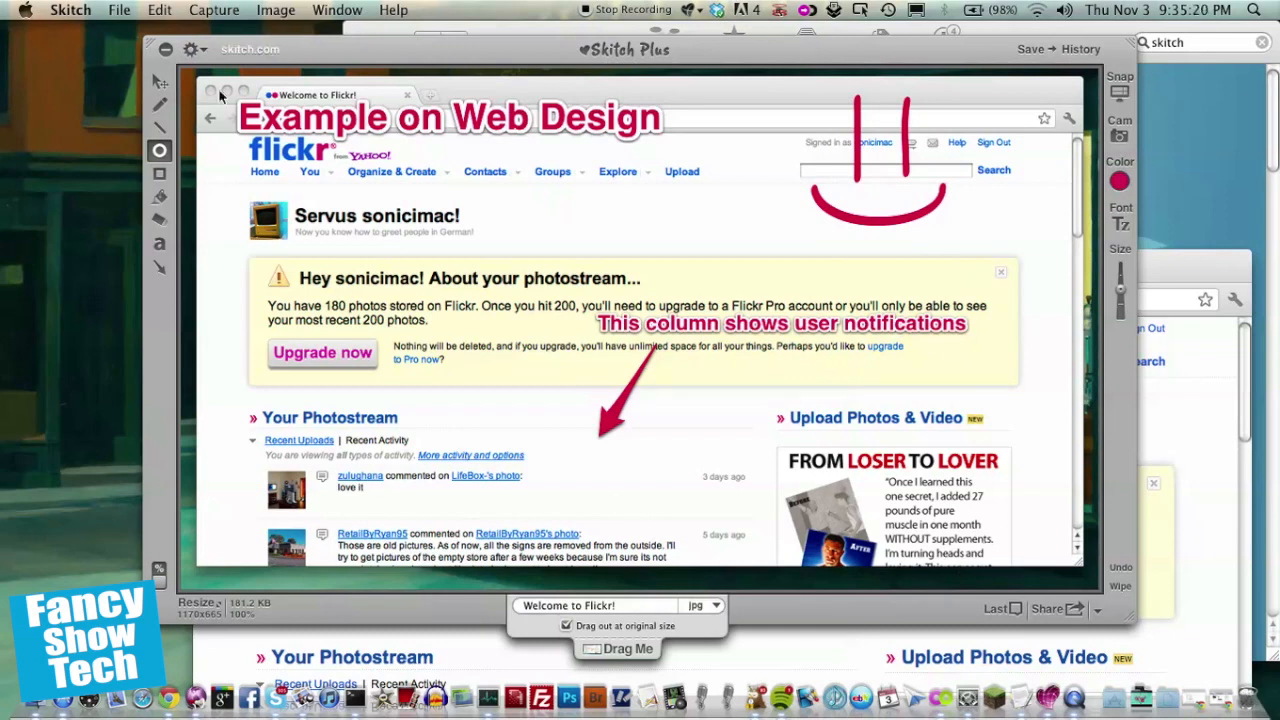
left_click(159, 174)
left_click_drag(564, 215, 608, 250)
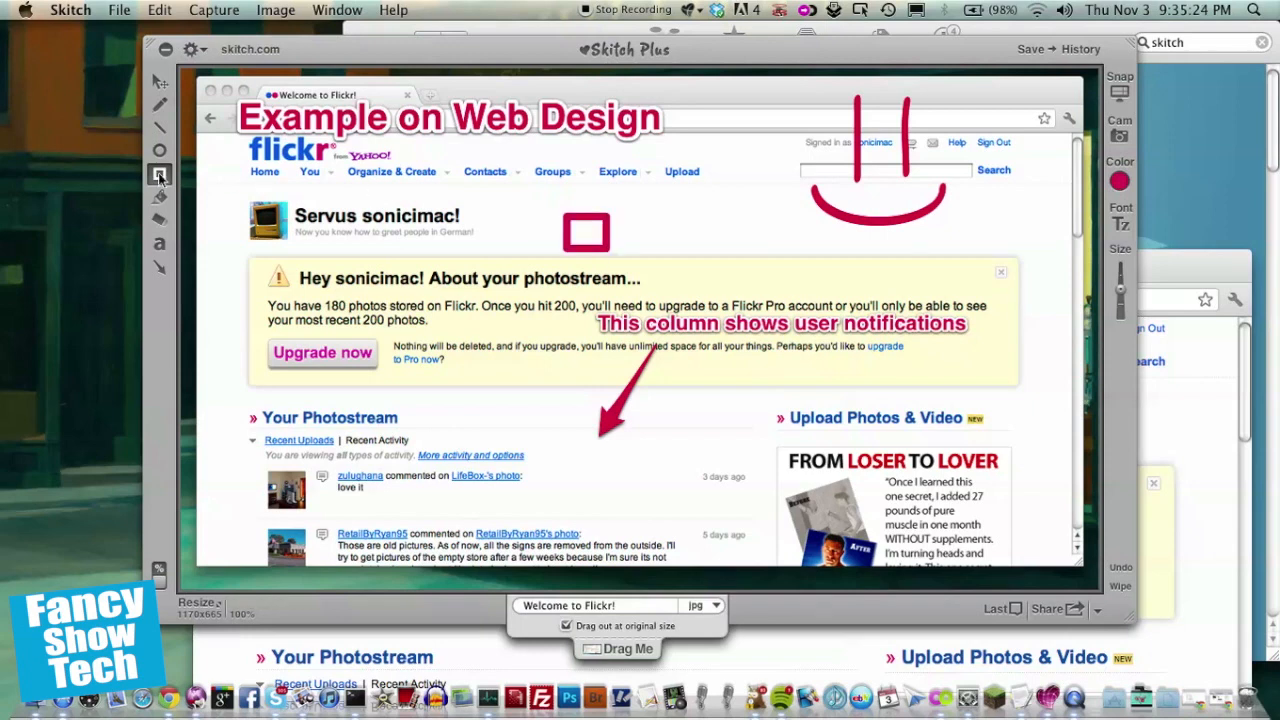
left_click(159, 197)
left_click(594, 234)
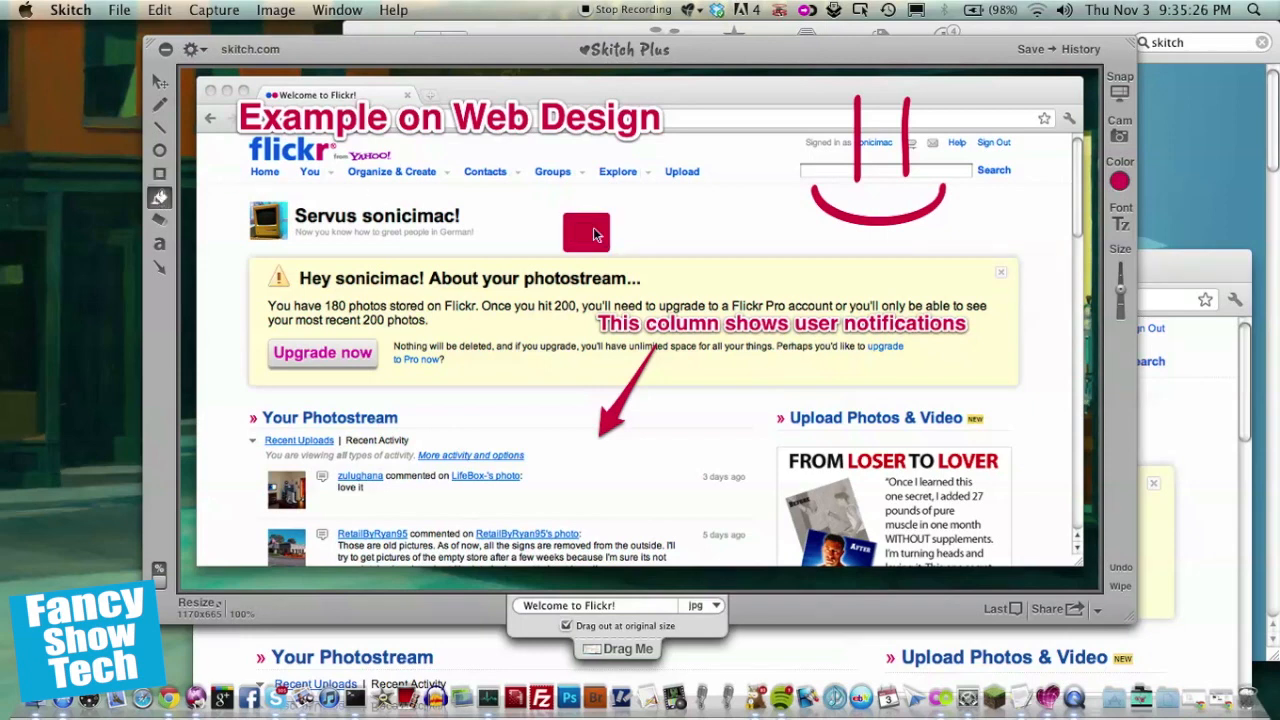
key("super+z")
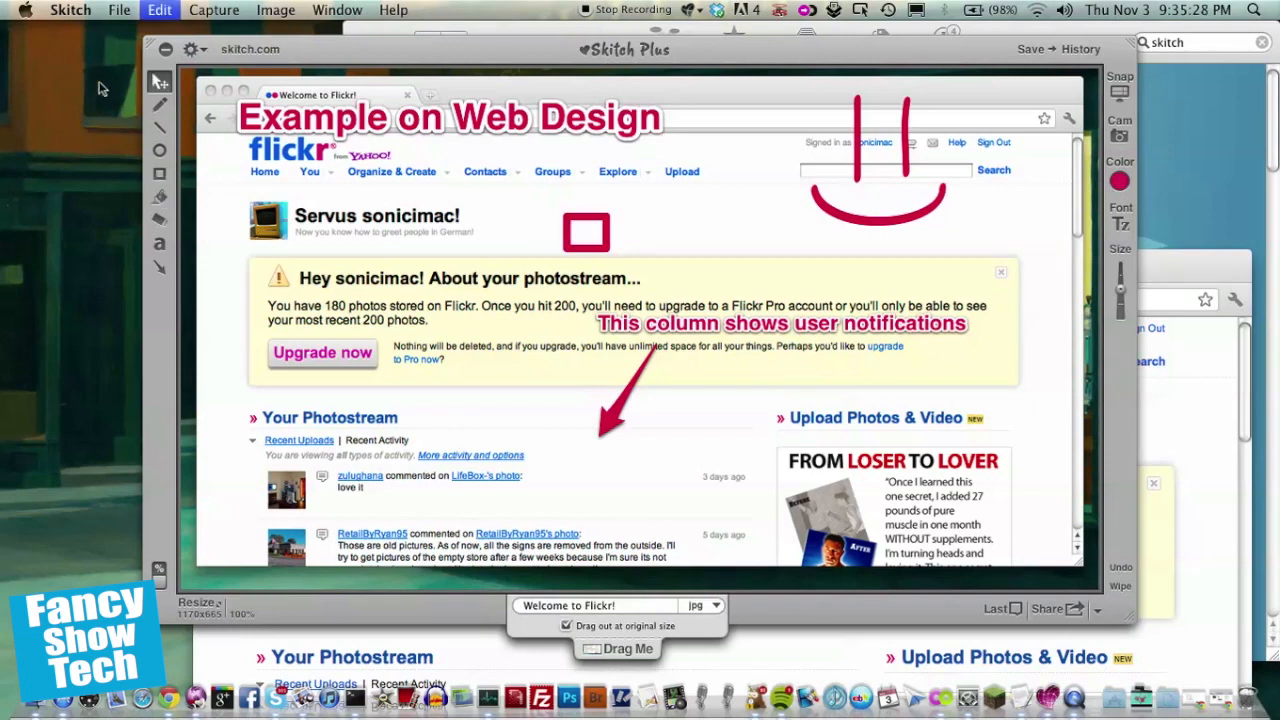
key("super+z")
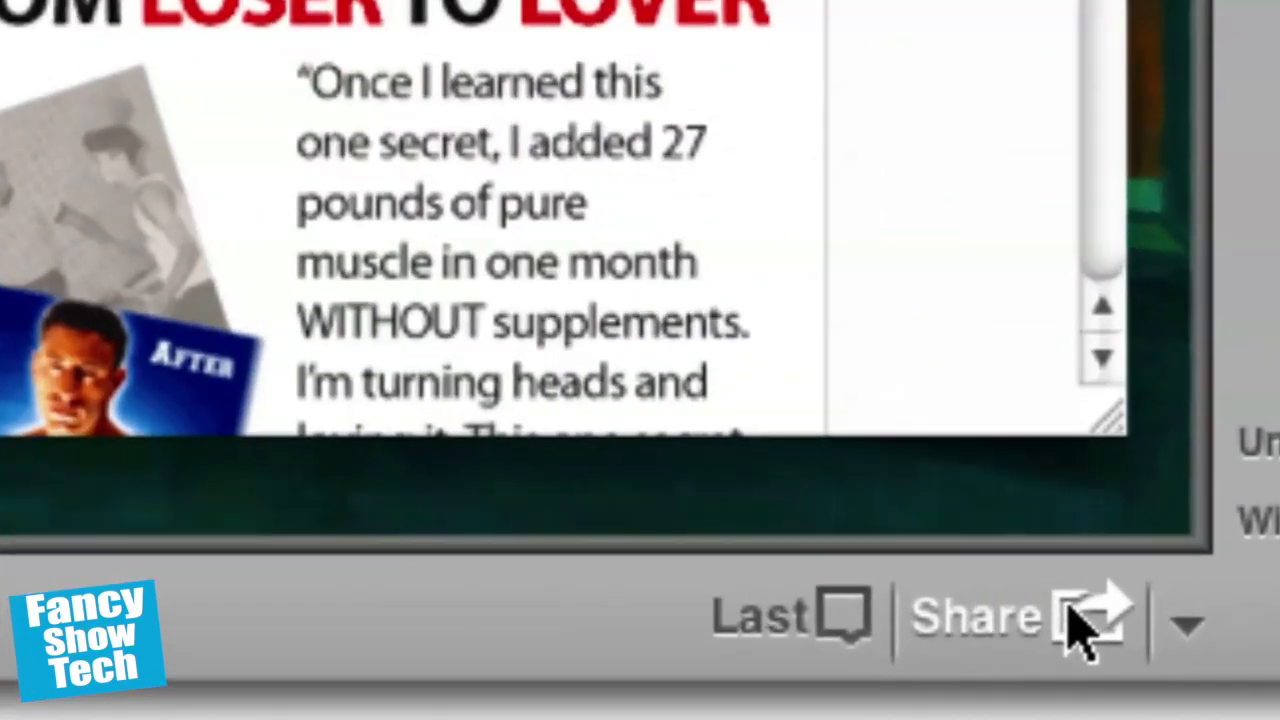
Step: Upload the annotated screenshot to skitch.com and open its sharing options
left_click(1085, 625)
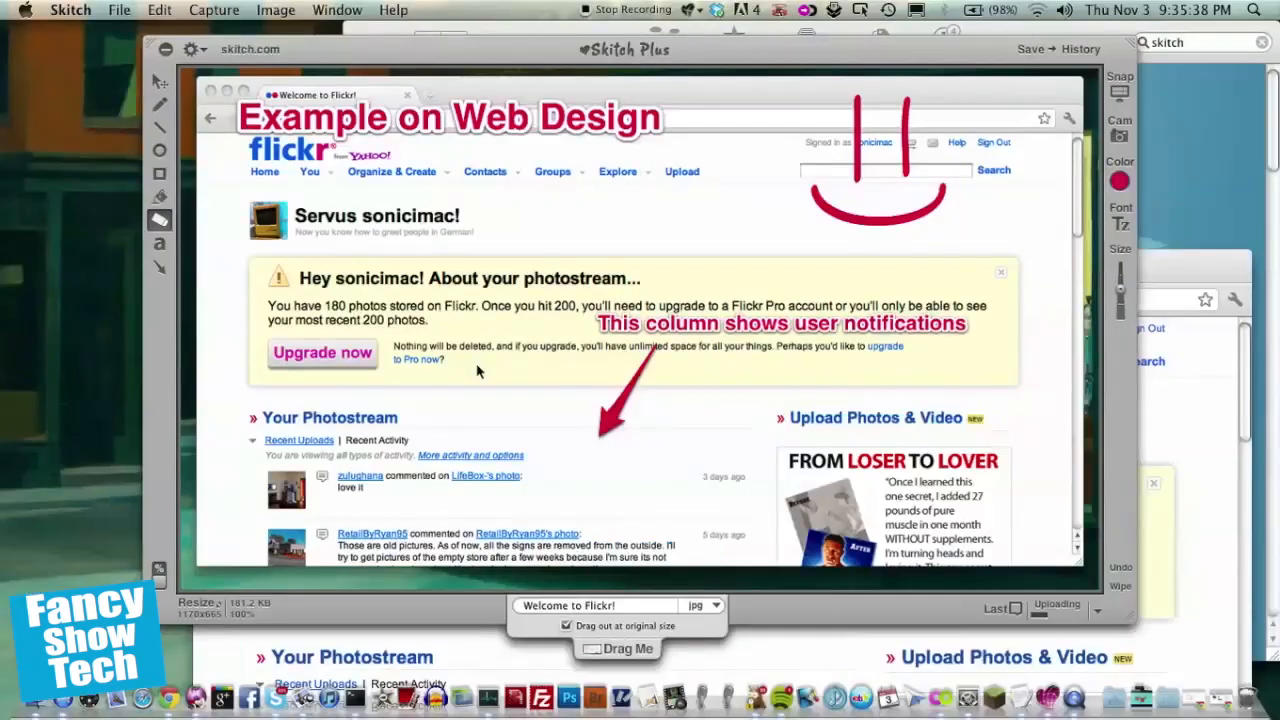
left_click(160, 198)
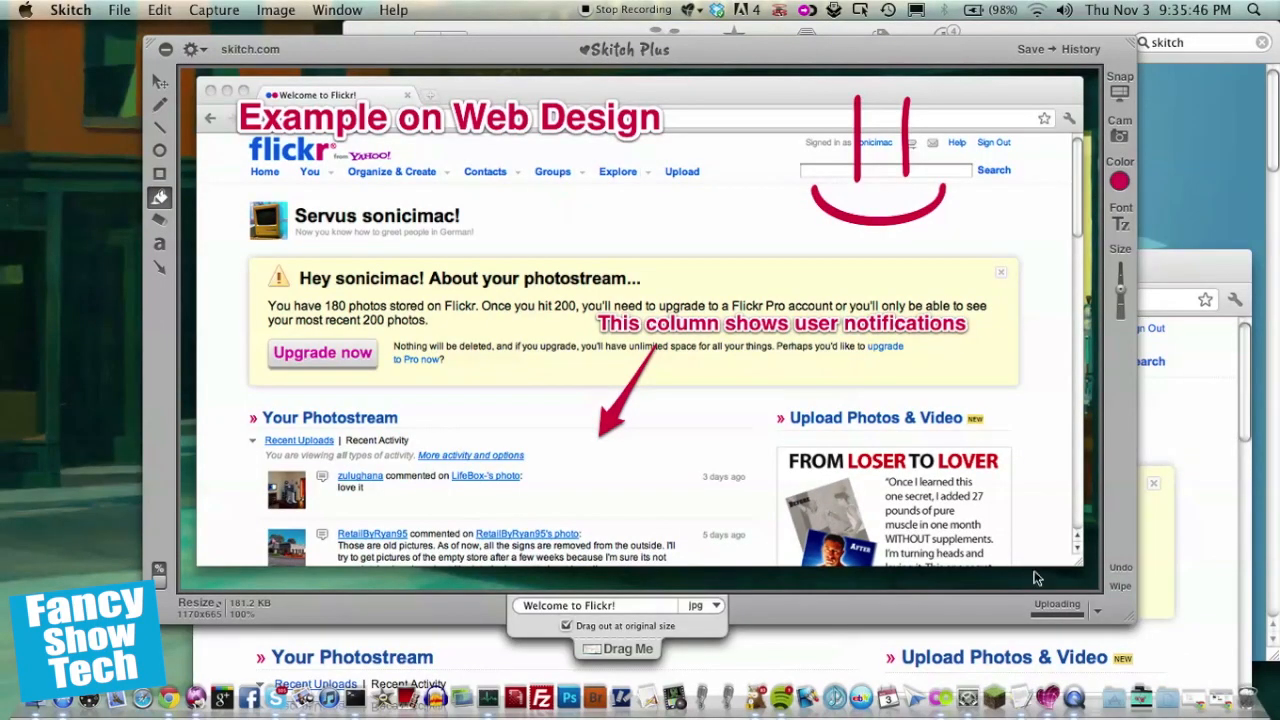
key("e")
left_click(1050, 604)
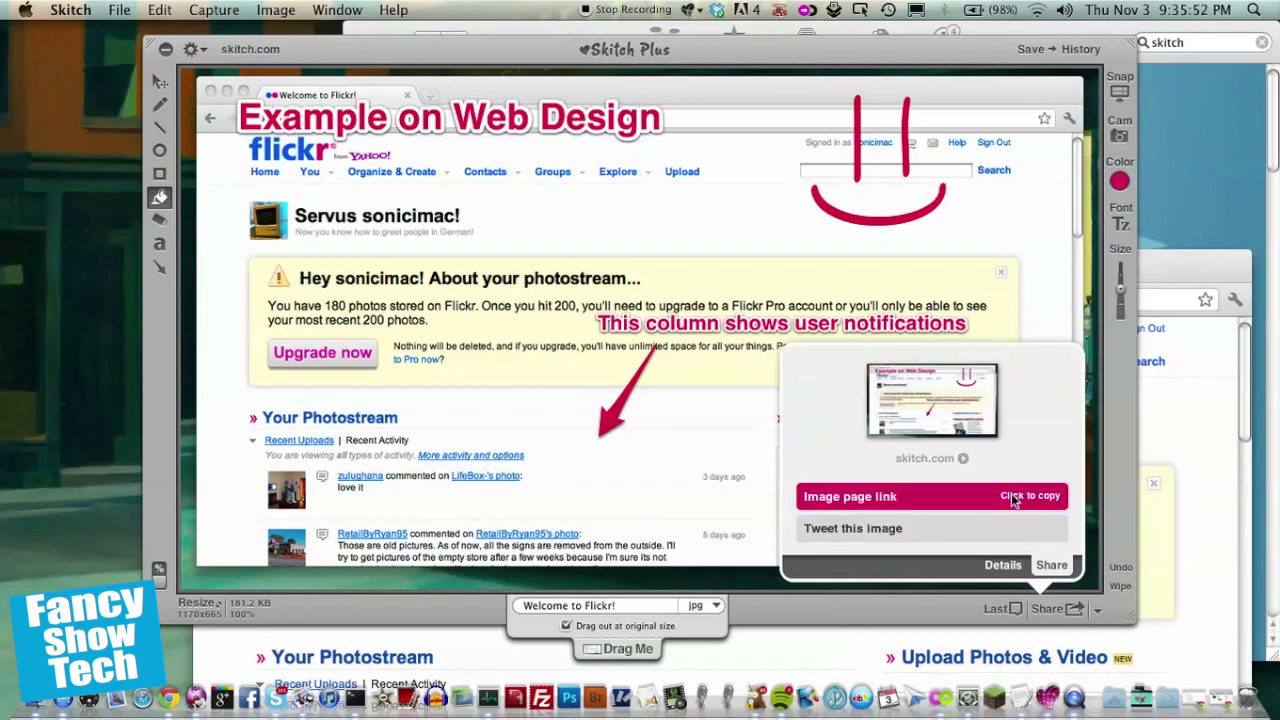
Step: Copy the image page link and open it in a new browser tab
left_click(1013, 500)
left_click(1148, 497)
key("super+t")
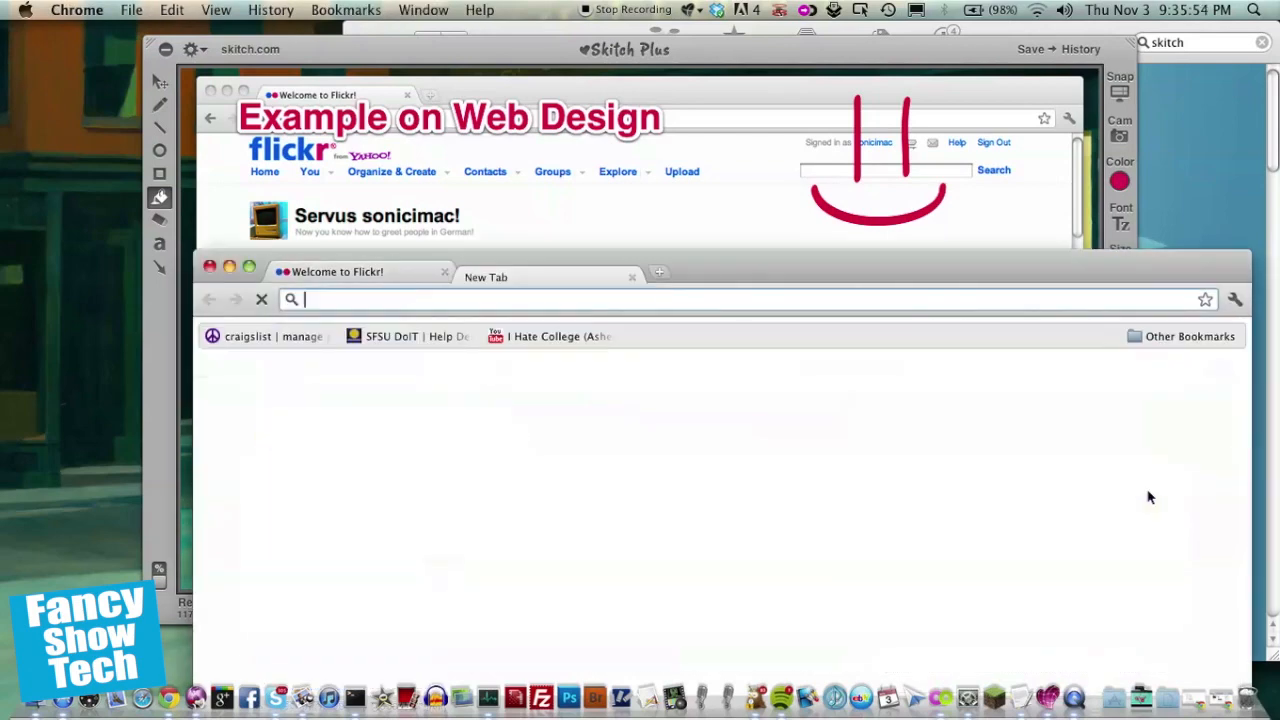
type("https://skitch.com/thecoolcarmen/gf6t1/welcome-to-flickr")
key("Return")
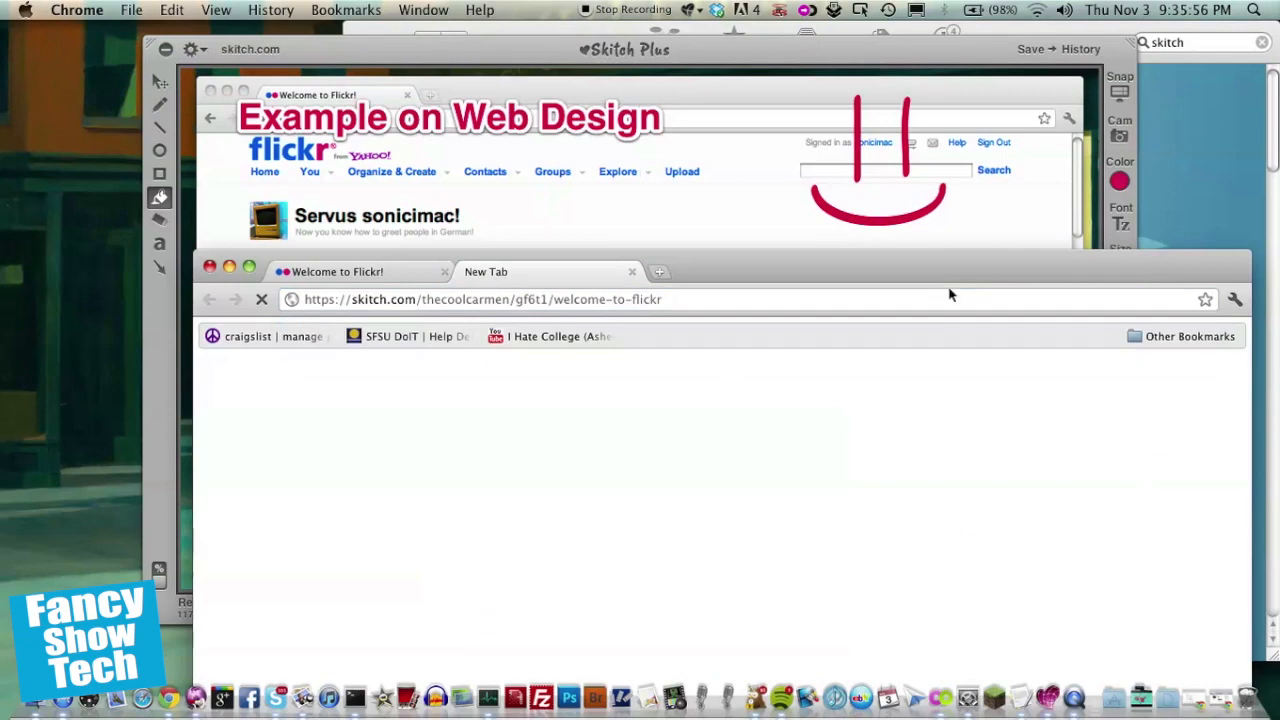
mouse_move(943, 283)
left_mouse_down()
mouse_move(1063, 130)
mouse_move(1084, 336)
mouse_move(1070, 484)
mouse_move(985, 215)
mouse_move(1080, 563)
left_mouse_up()
left_click(1110, 424)
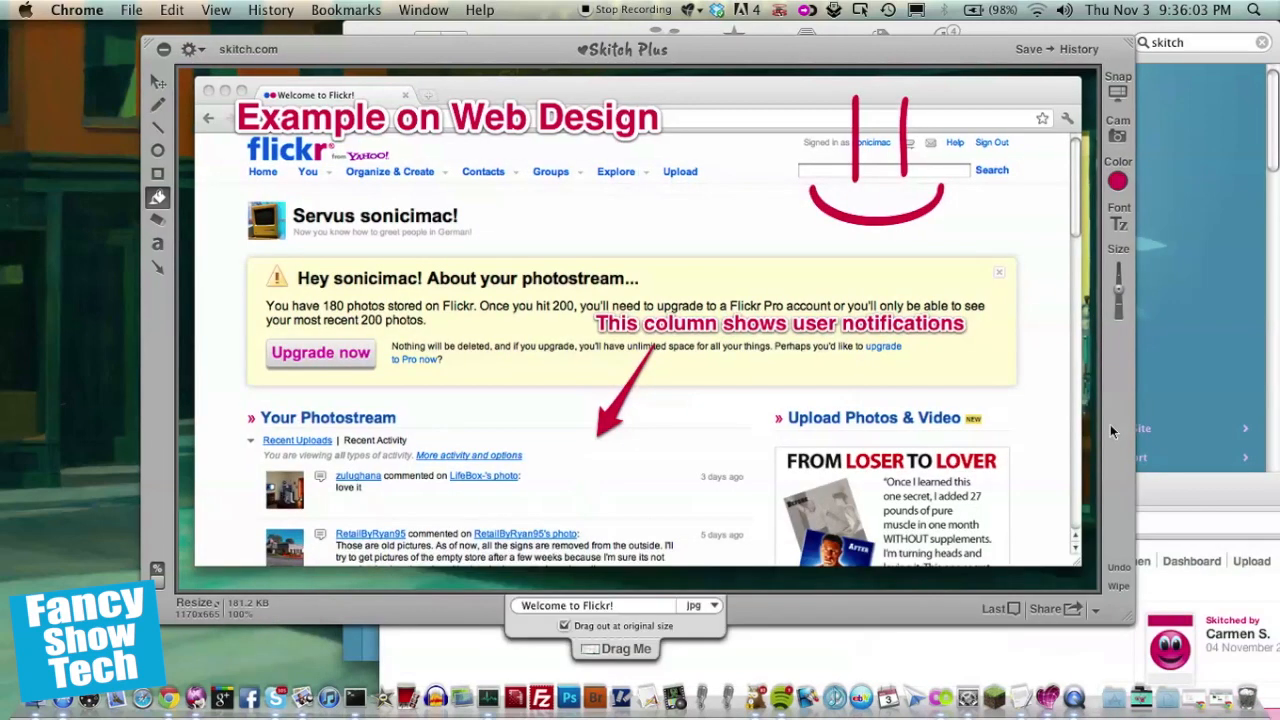
Step: Reopen the sharing options and choose to tweet the image
left_click(1096, 610)
left_click(1099, 614)
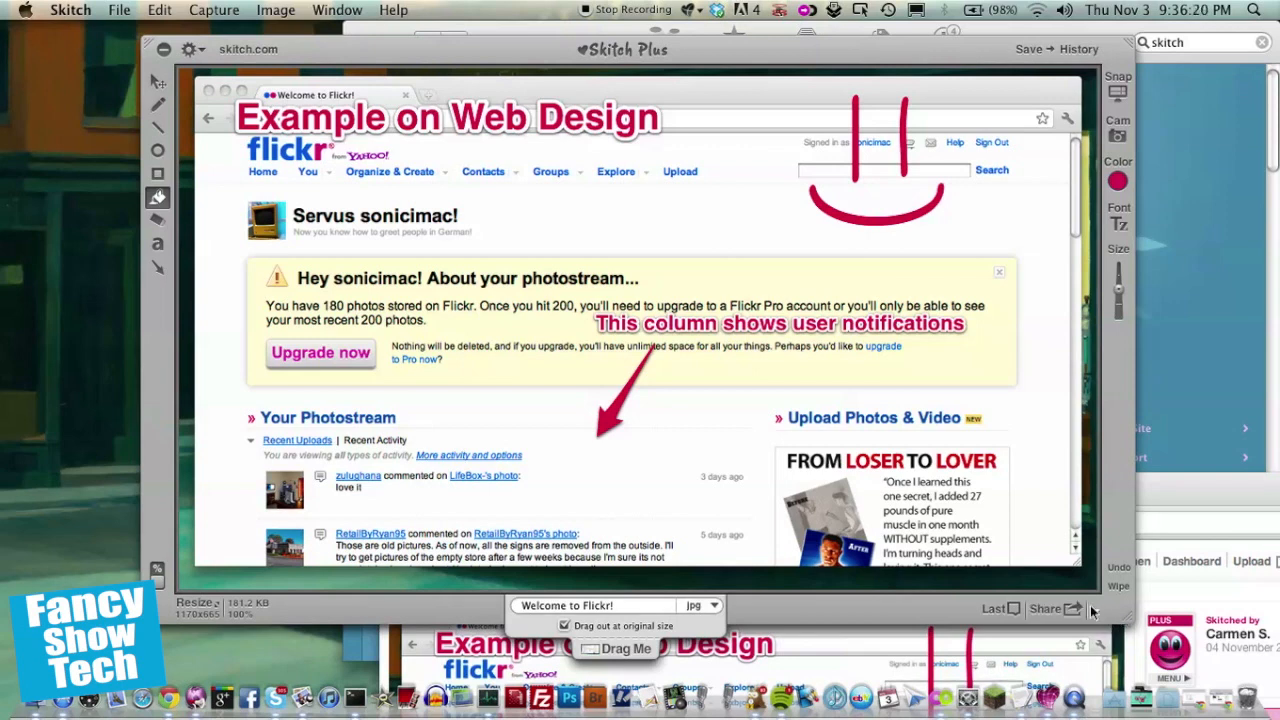
left_click(1095, 609)
left_click(1045, 609)
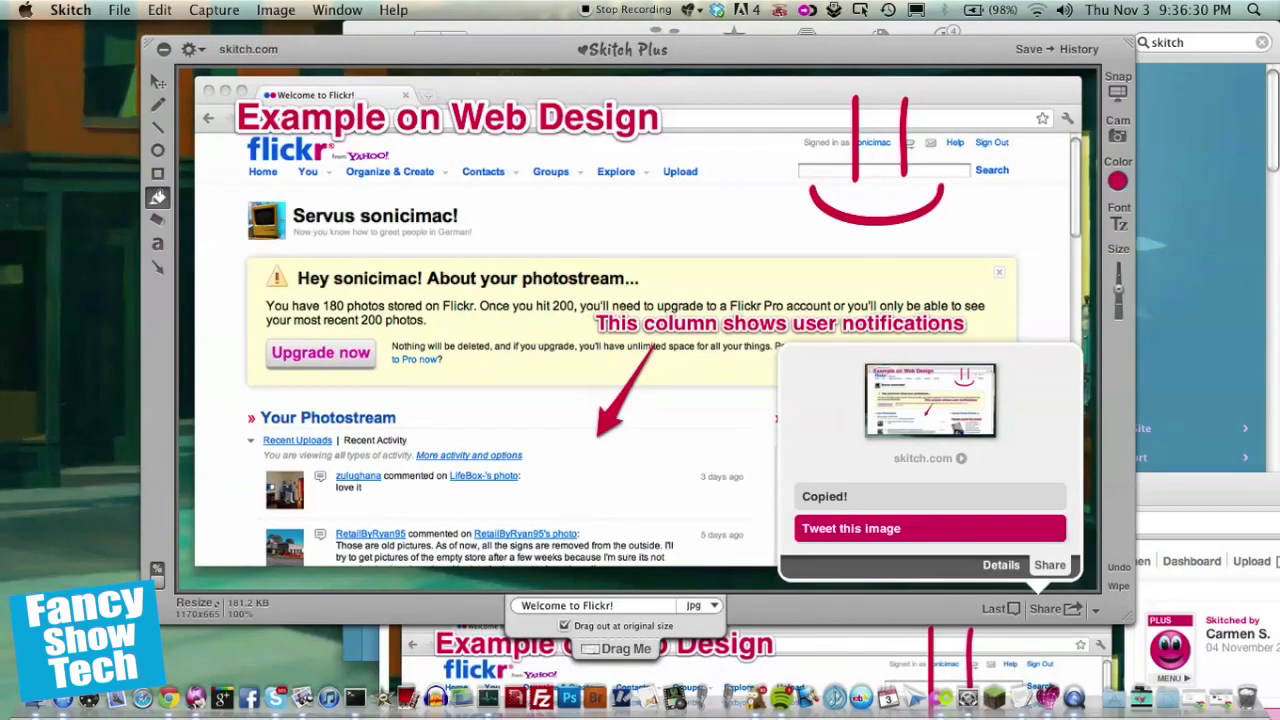
left_click(930, 528)
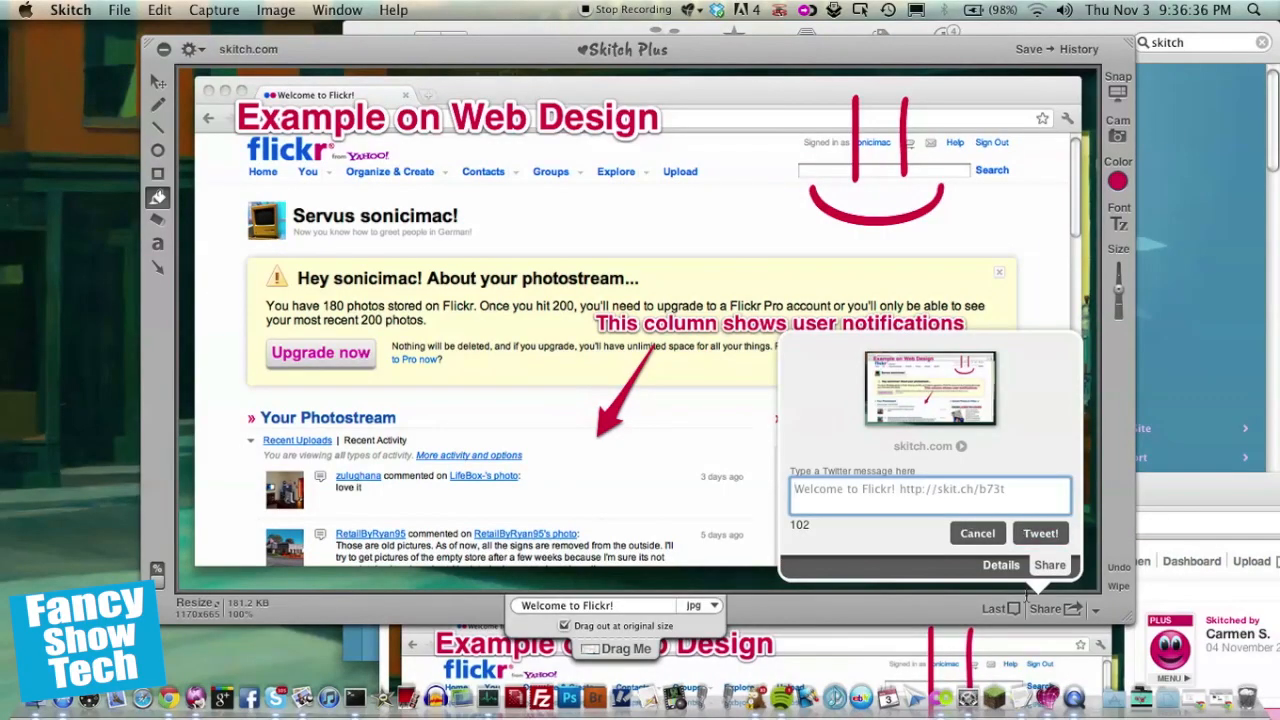
Step: Replace the tweet message with 'This is a screenshot for the screencast I'm recording - a example on skitch :)'
left_click_drag(1196, 529, 1003, 593)
left_click(906, 474)
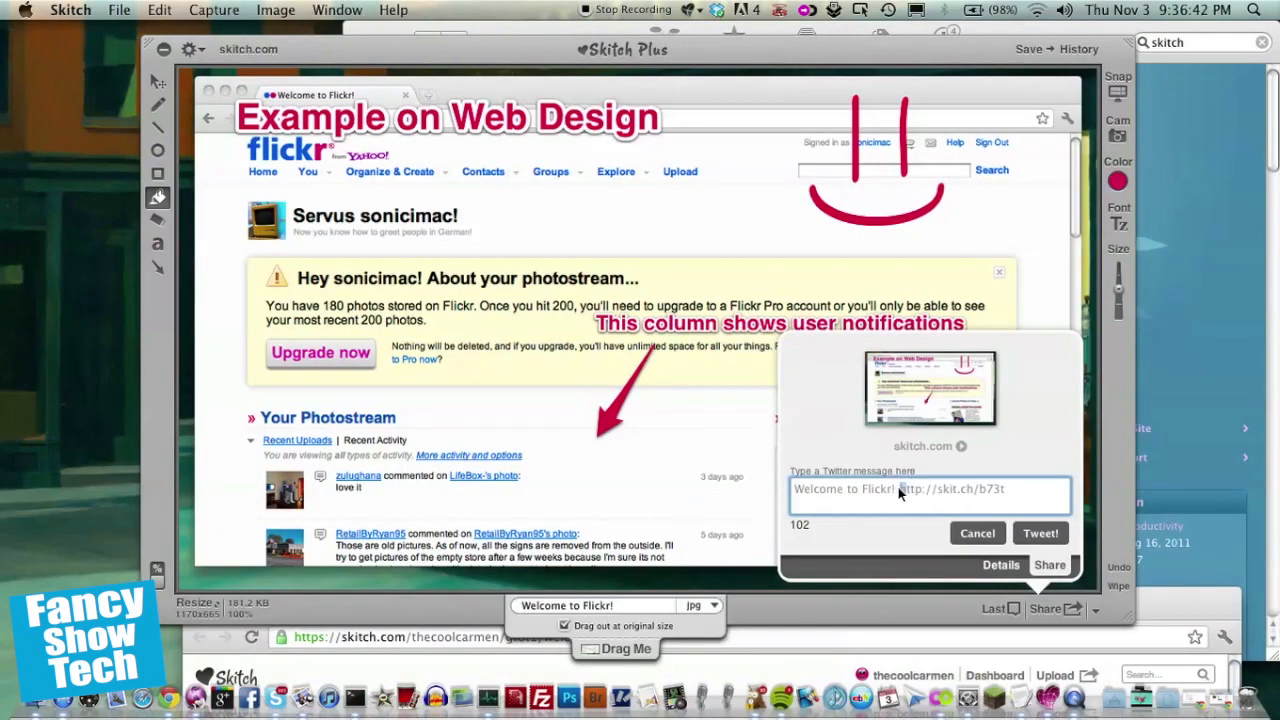
left_click_drag(898, 487, 780, 494)
type("h")
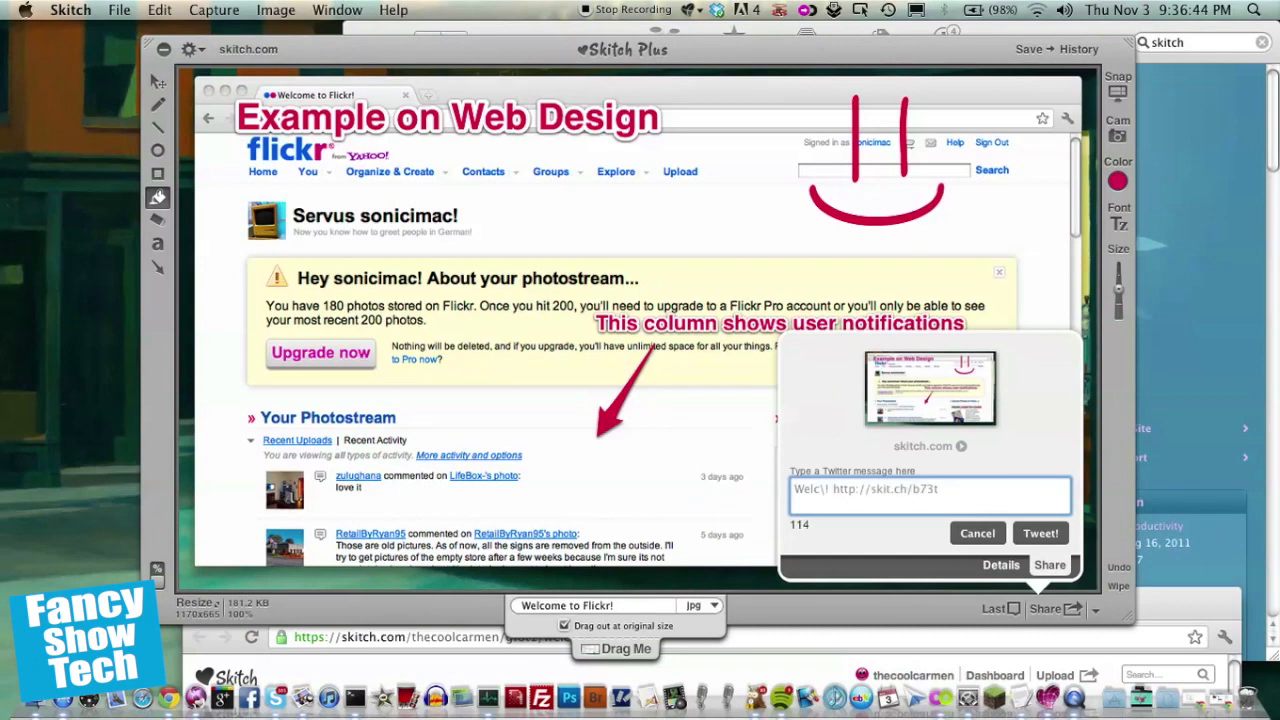
key("BackSpace")
key("BackSpace")
key("BackSpace")
key("BackSpace")
key("BackSpace")
type("h")
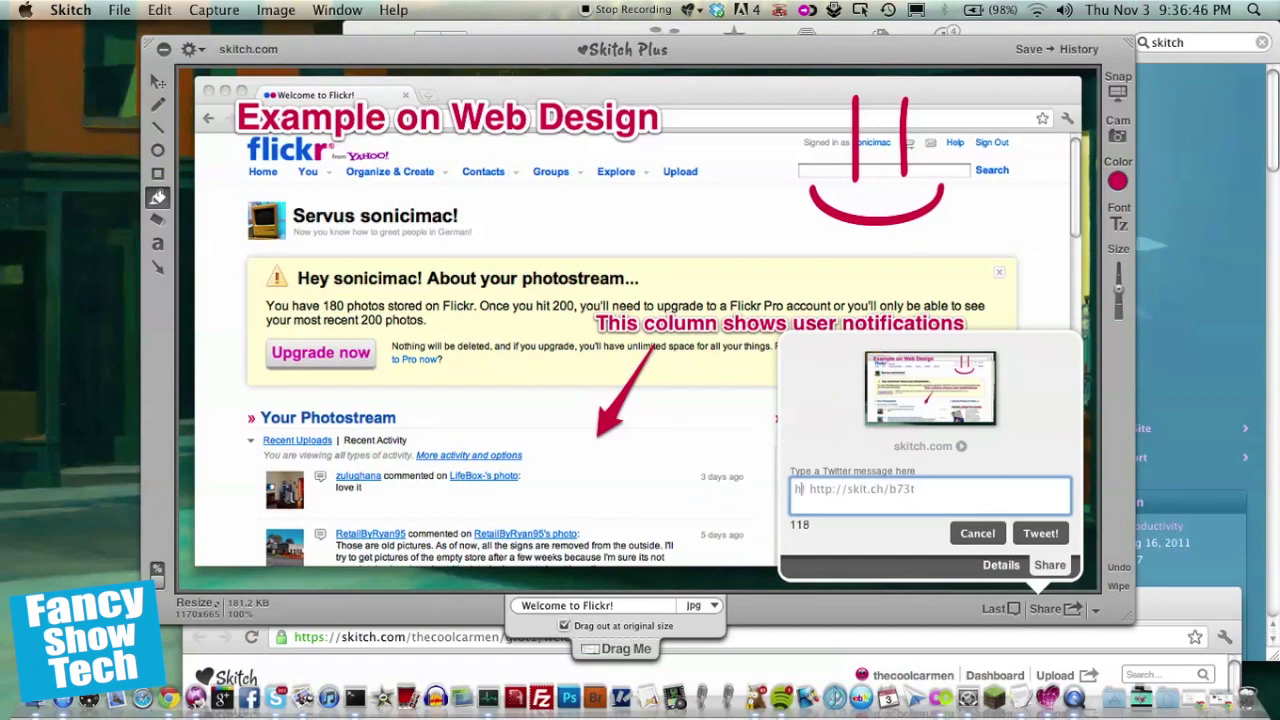
type("is is a scre")
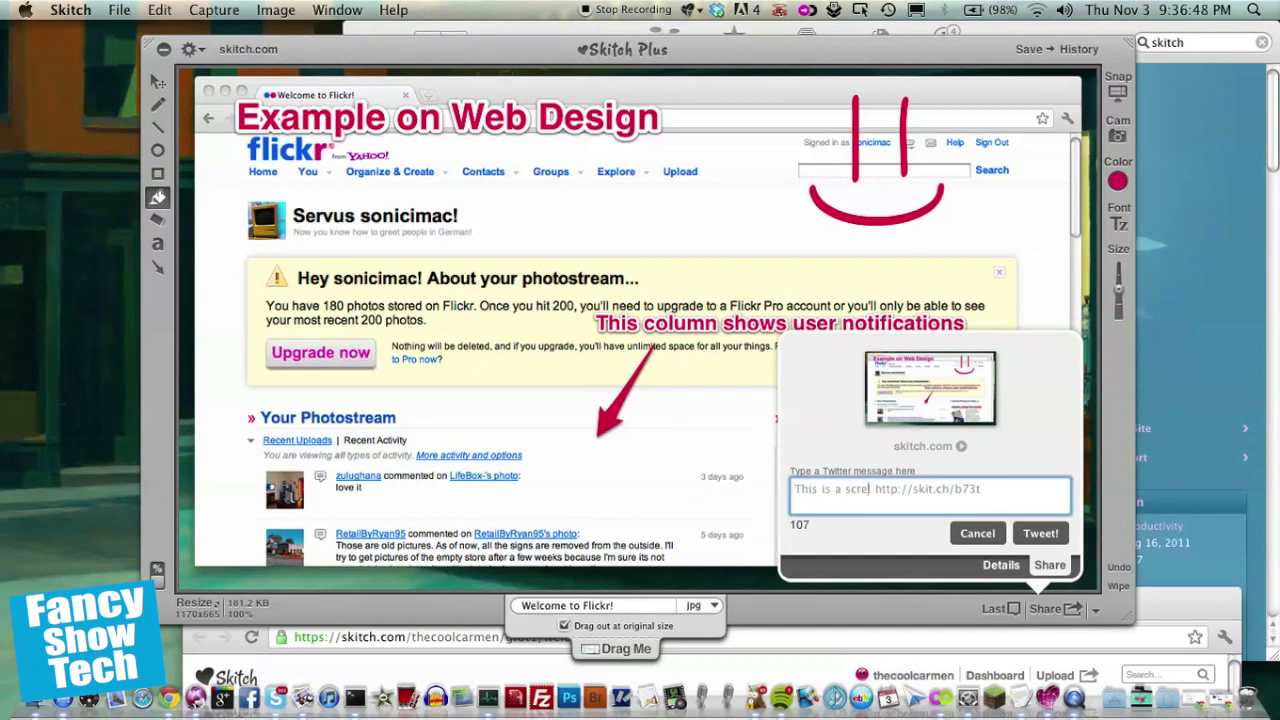
type("enshot for the ")
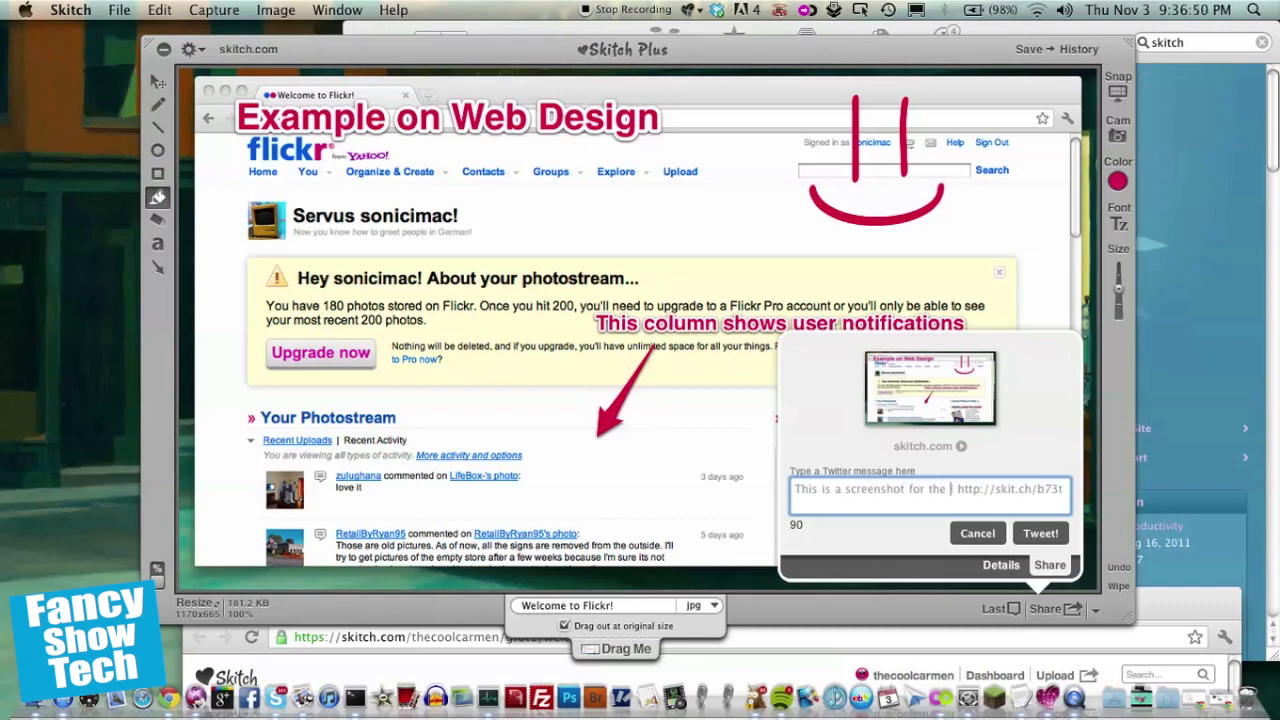
type("screencast")
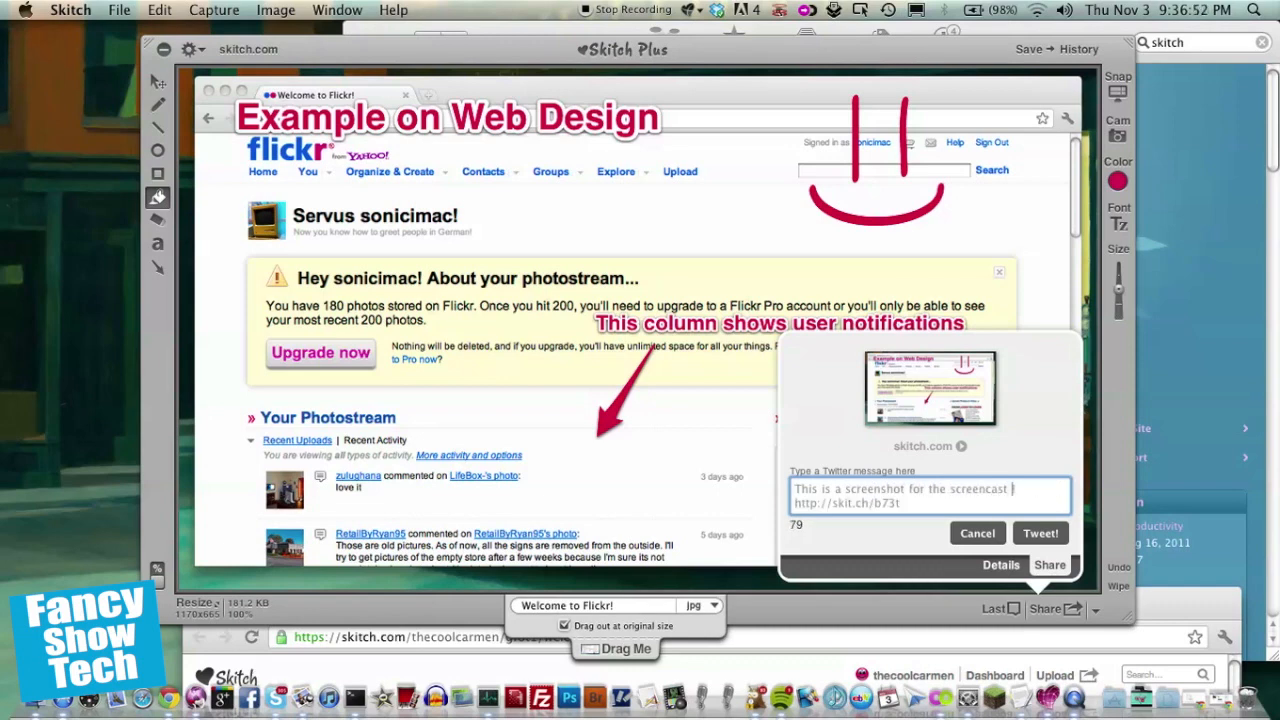
type(" I'm recording")
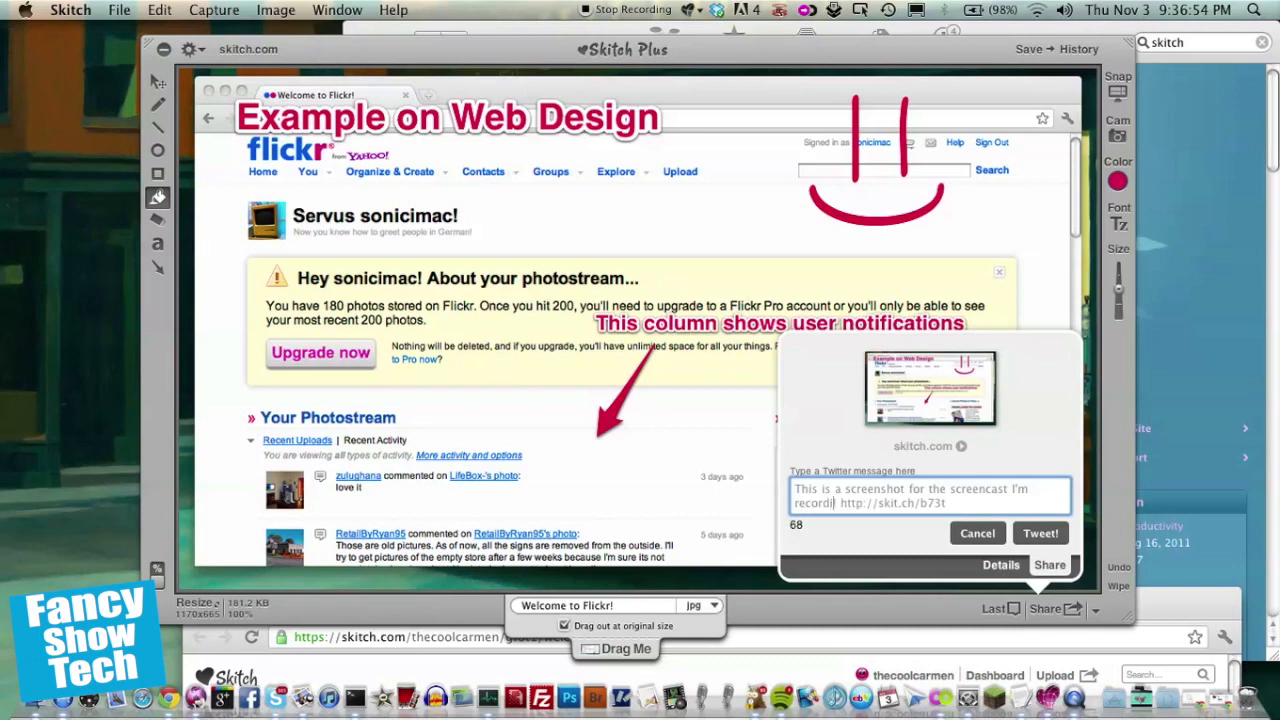
type(" - a exam")
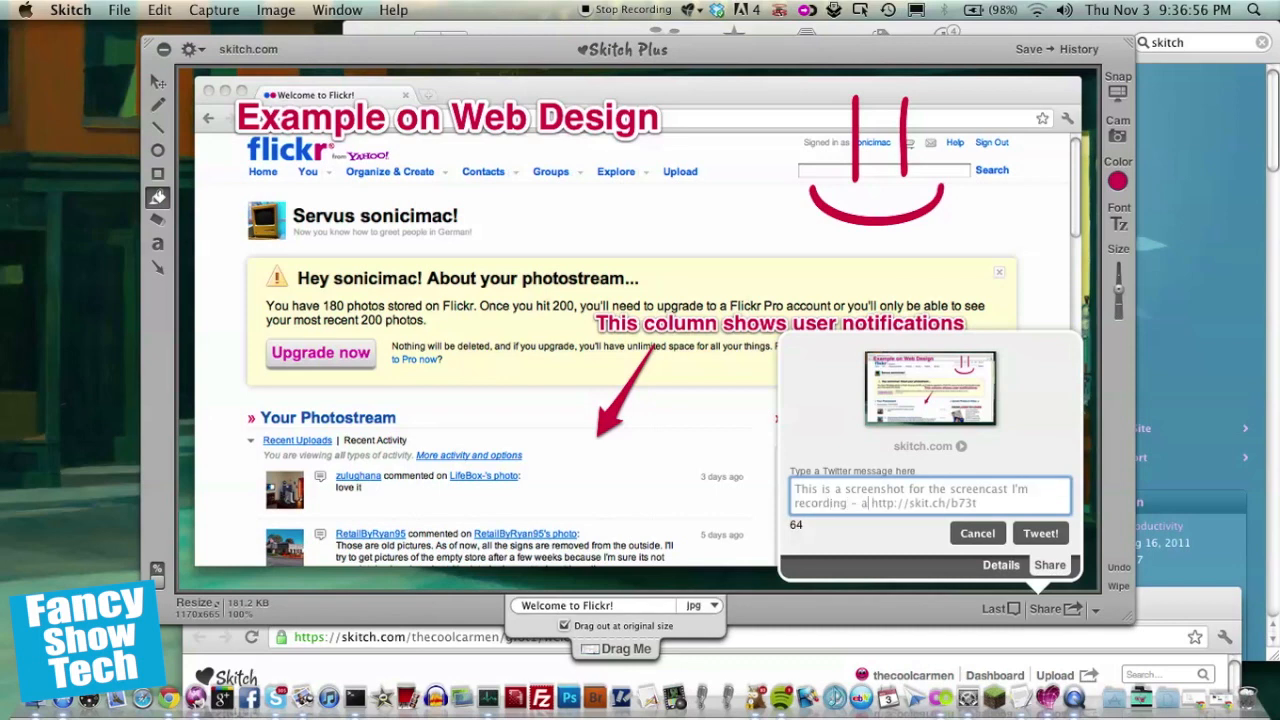
type("ple on skit")
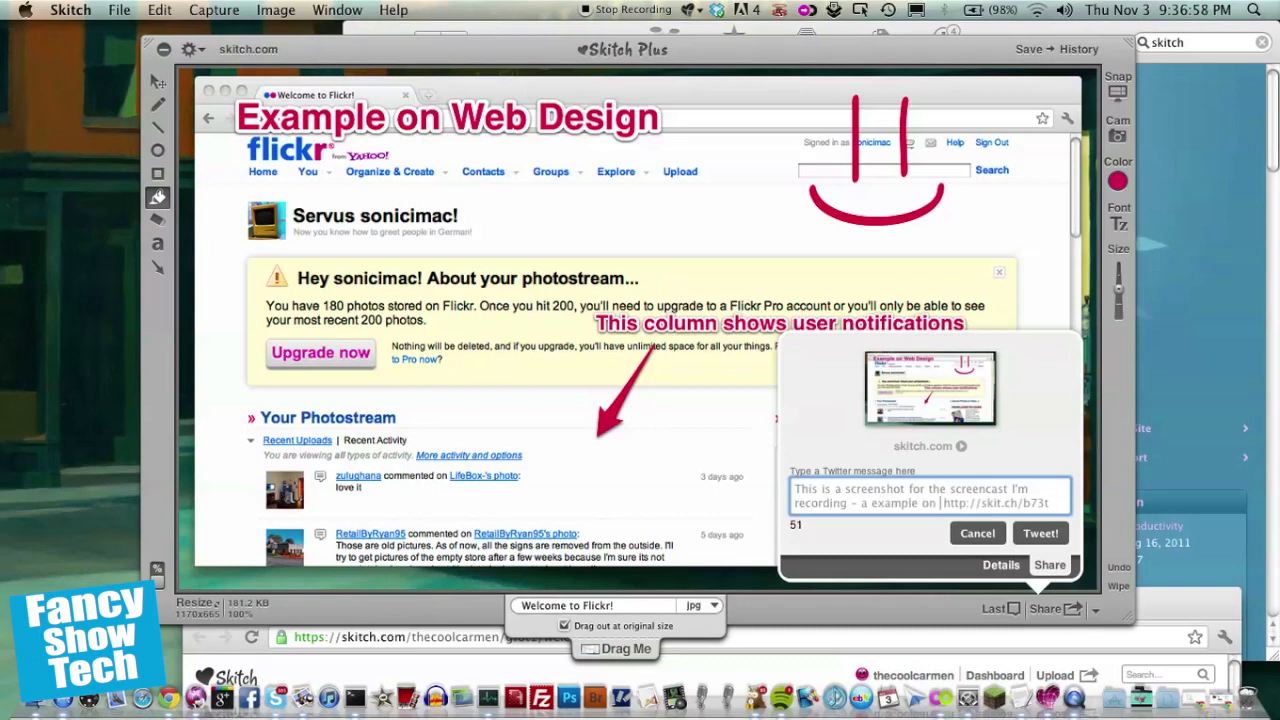
type("ch")
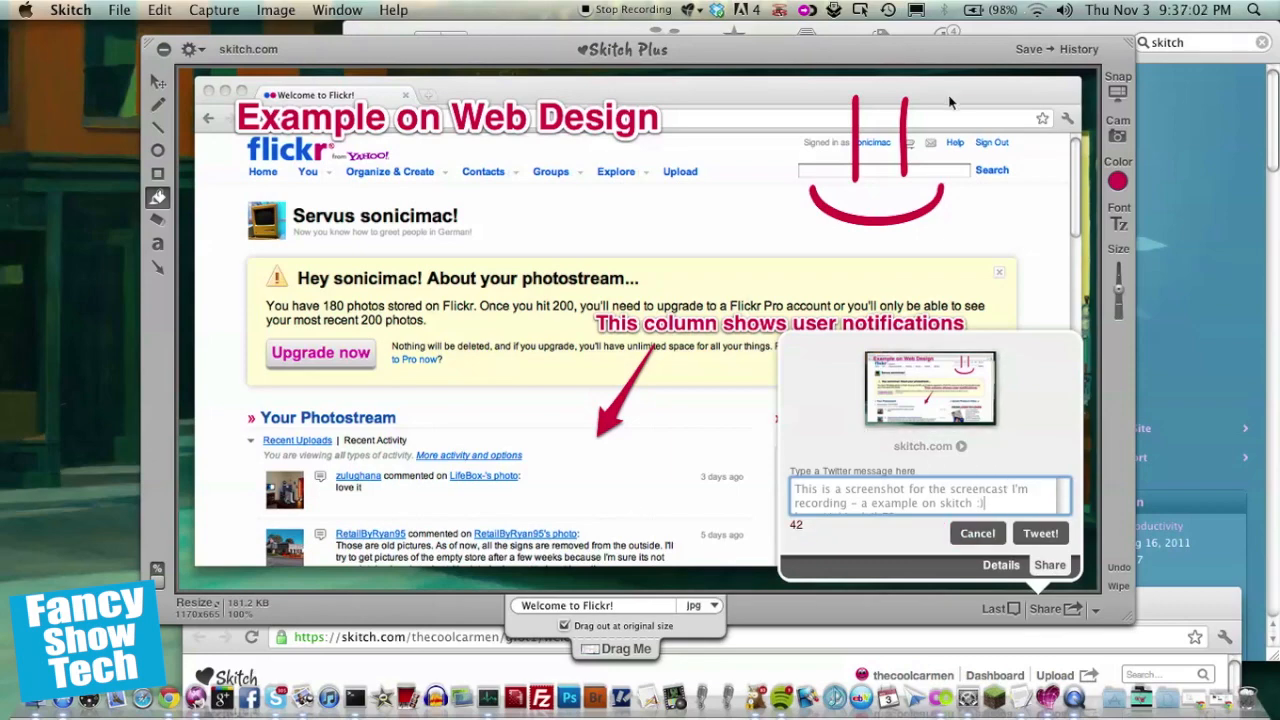
Step: Send the tweet with the image link
left_click_drag(930, 60, 893, 48)
left_click(993, 607)
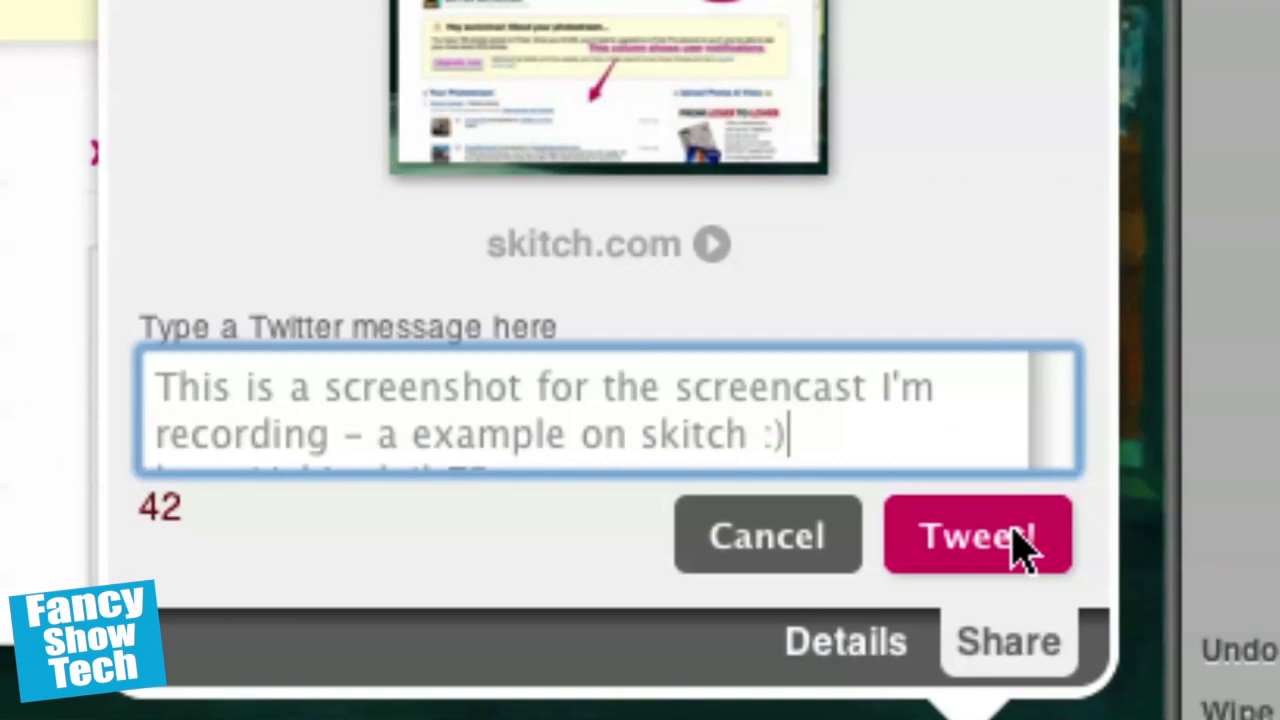
left_click(1015, 535)
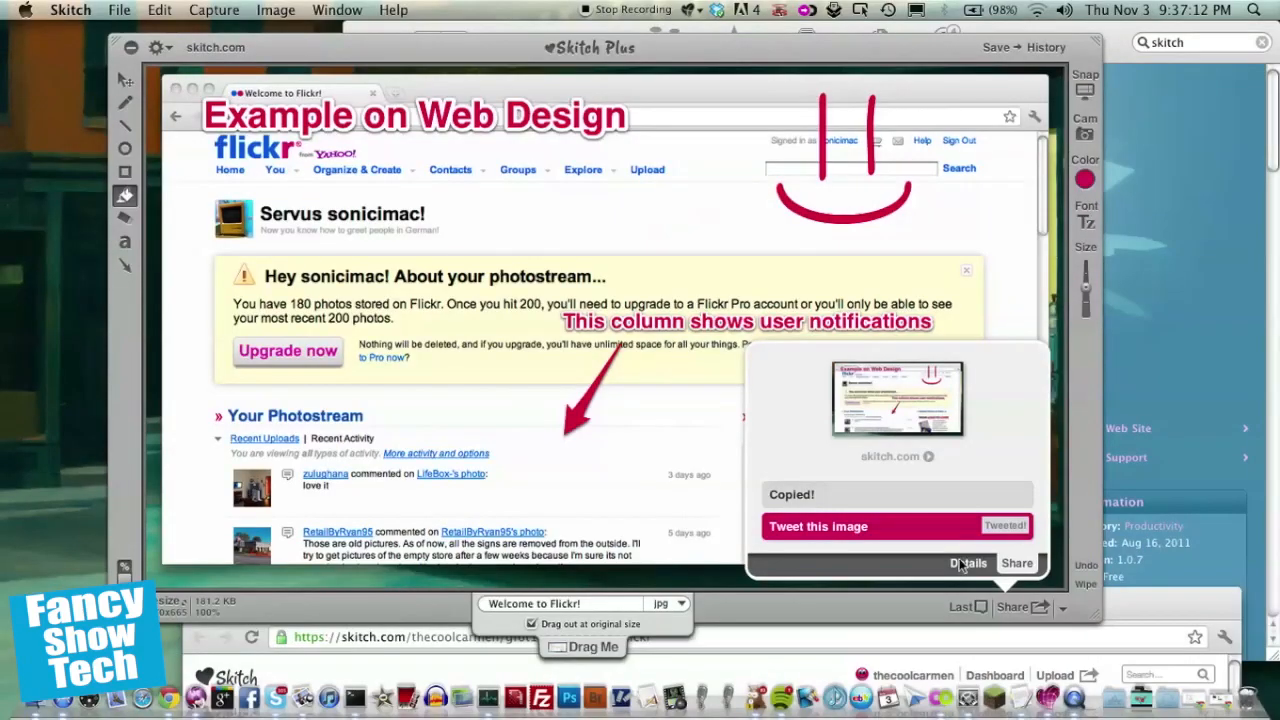
Step: Open the Twitter client and preview the image attached to the new tweet
left_click(929, 690)
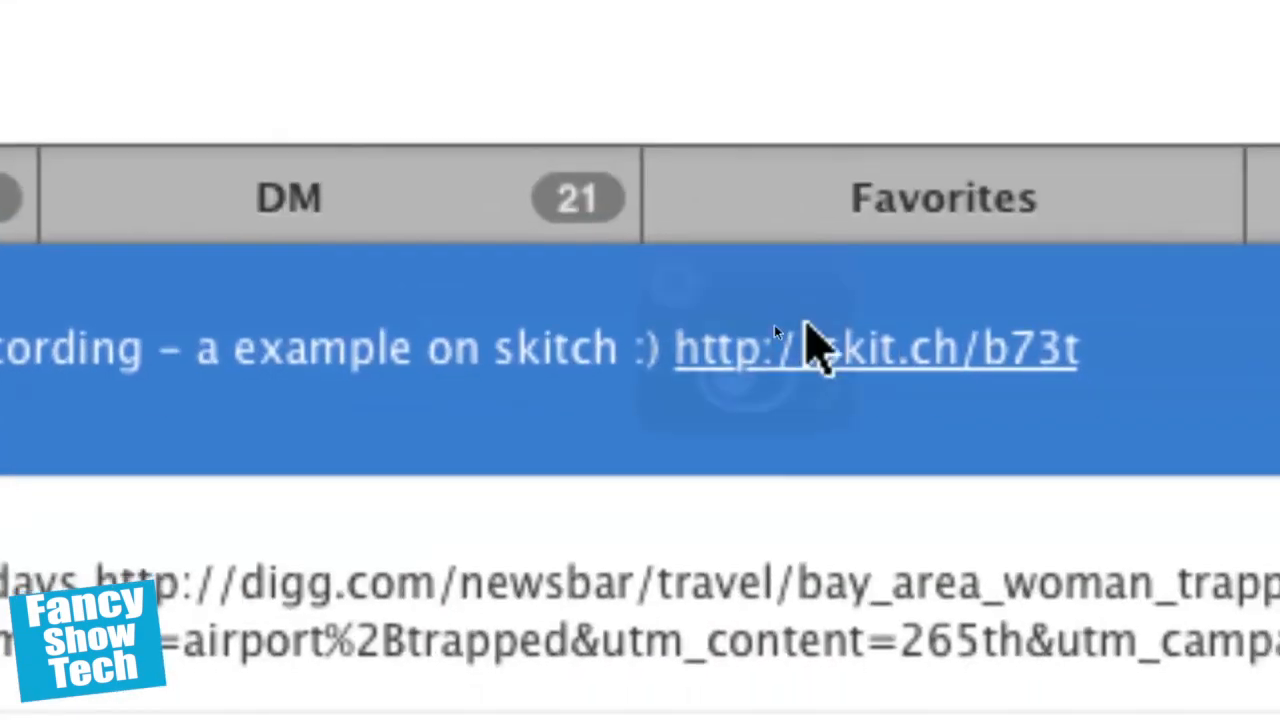
left_click(806, 340)
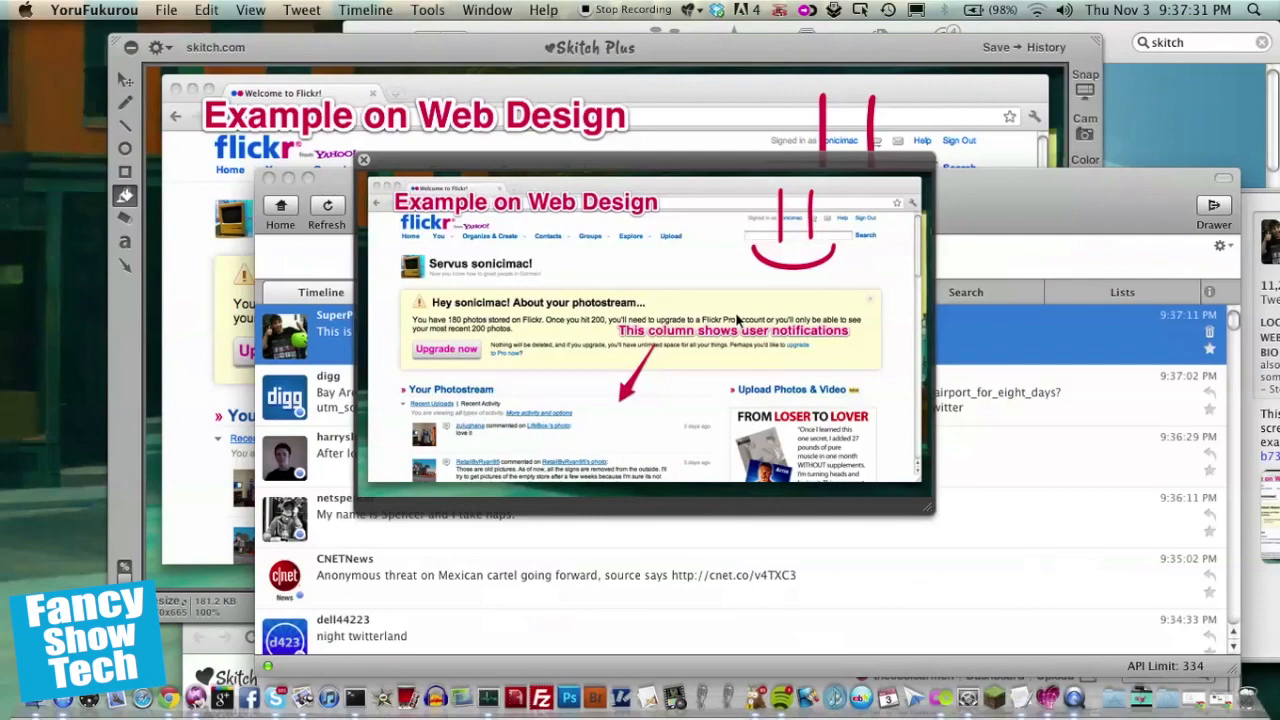
left_click(363, 160)
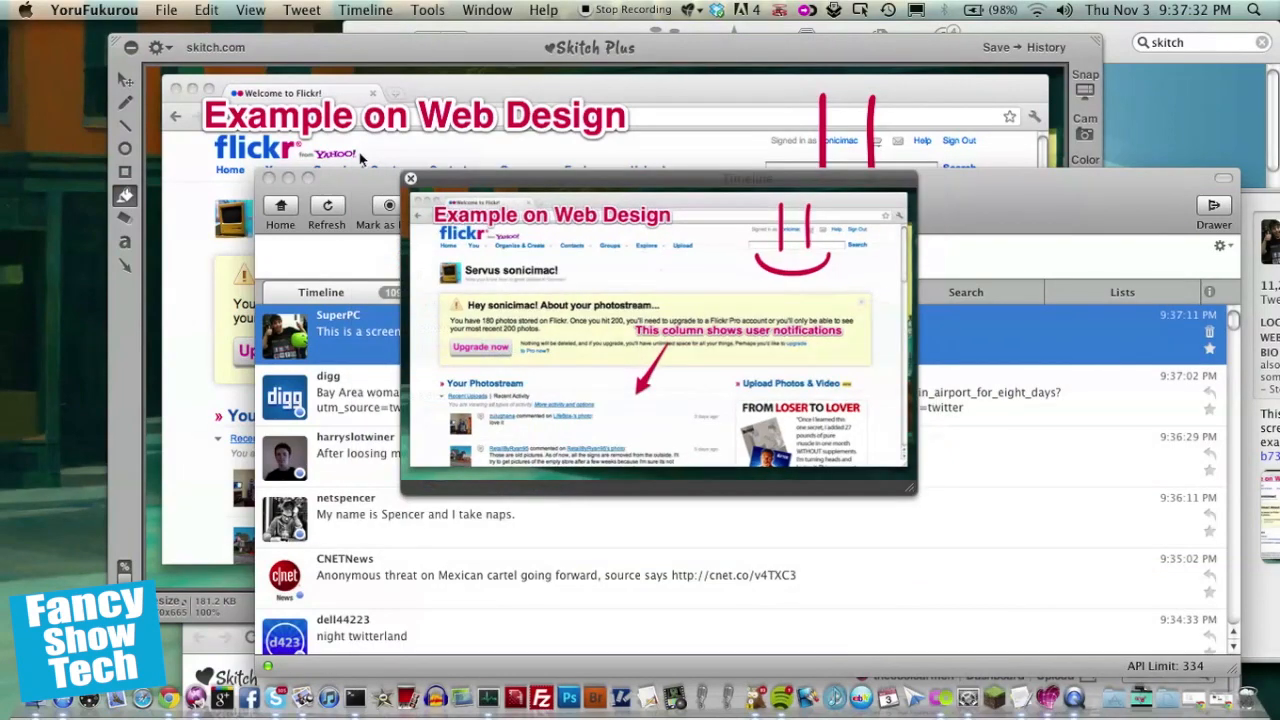
Step: Open the tweet in the web browser
right_click(819, 331)
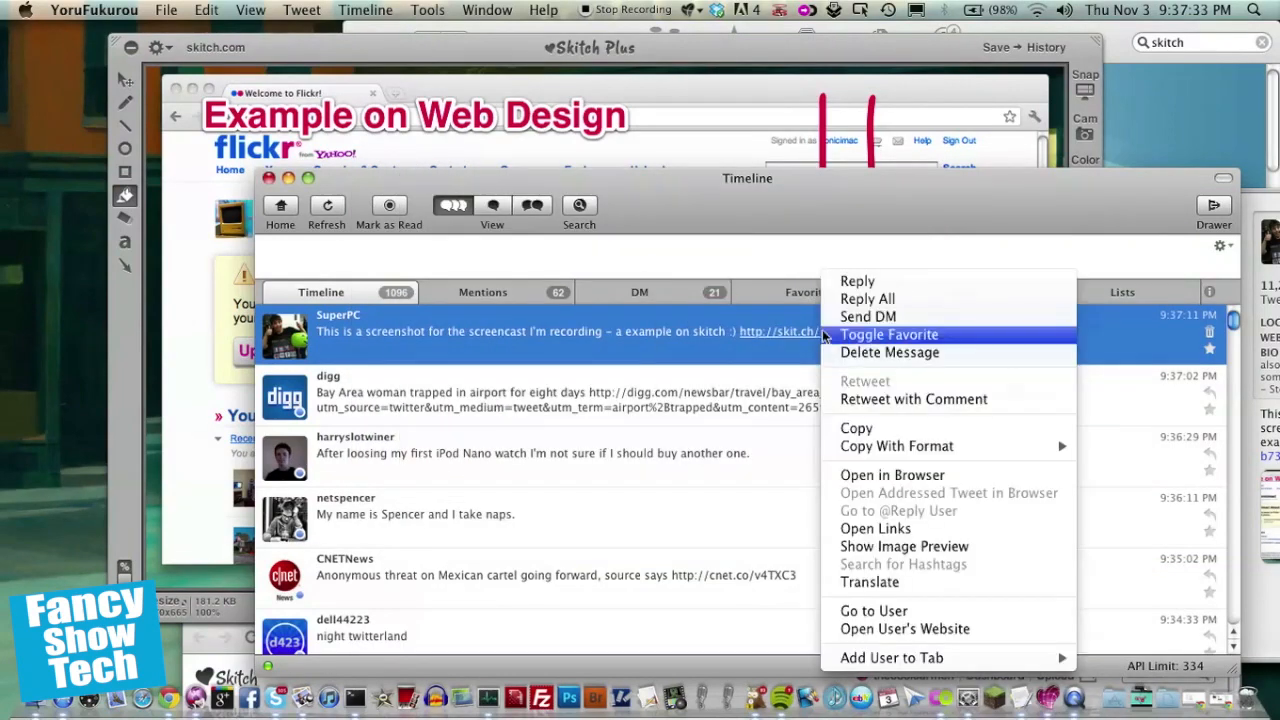
left_click(1015, 474)
left_click_drag(912, 599, 885, 82)
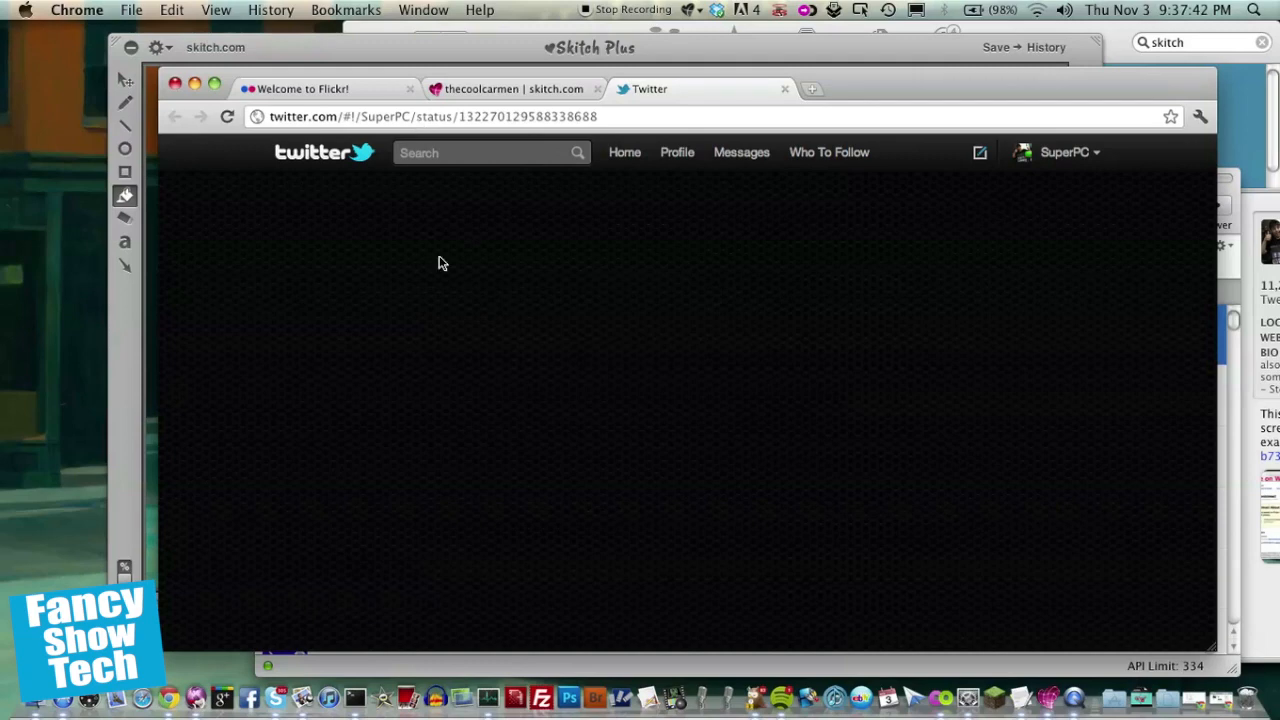
Step: Switch to the skitch.com image page, close the Twitter tab and return to Skitch
left_click(515, 90)
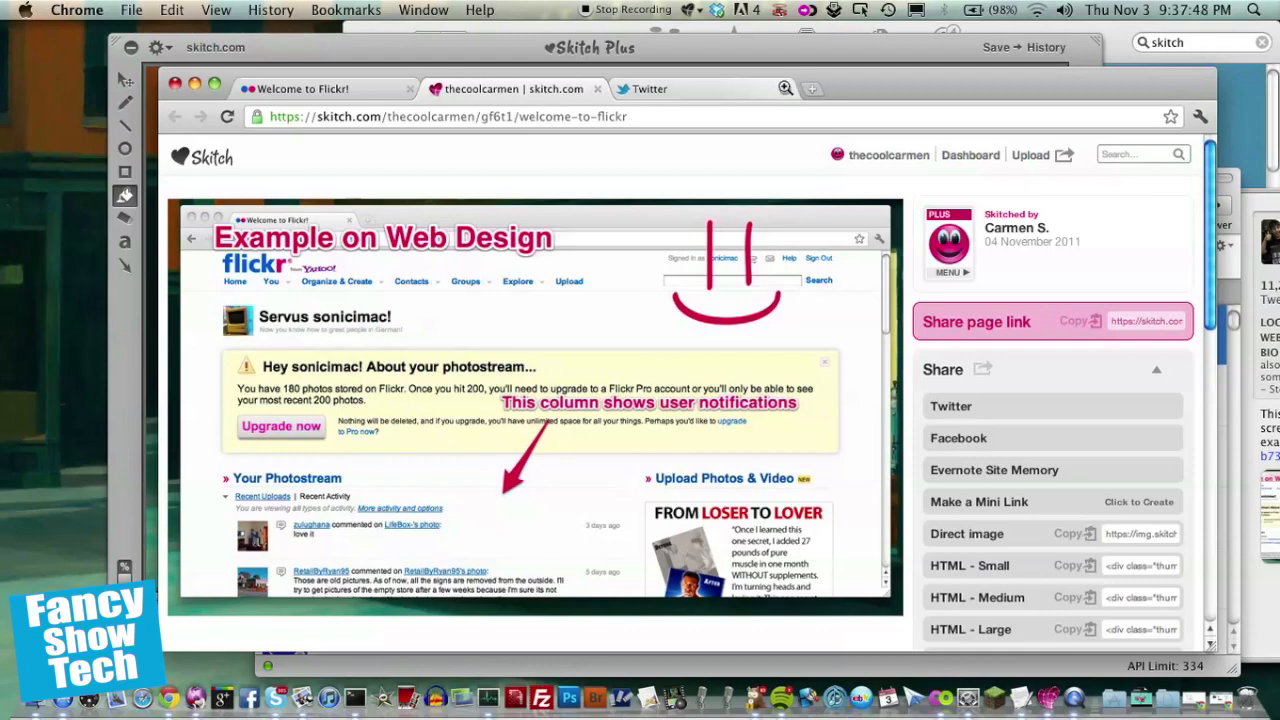
left_click(785, 88)
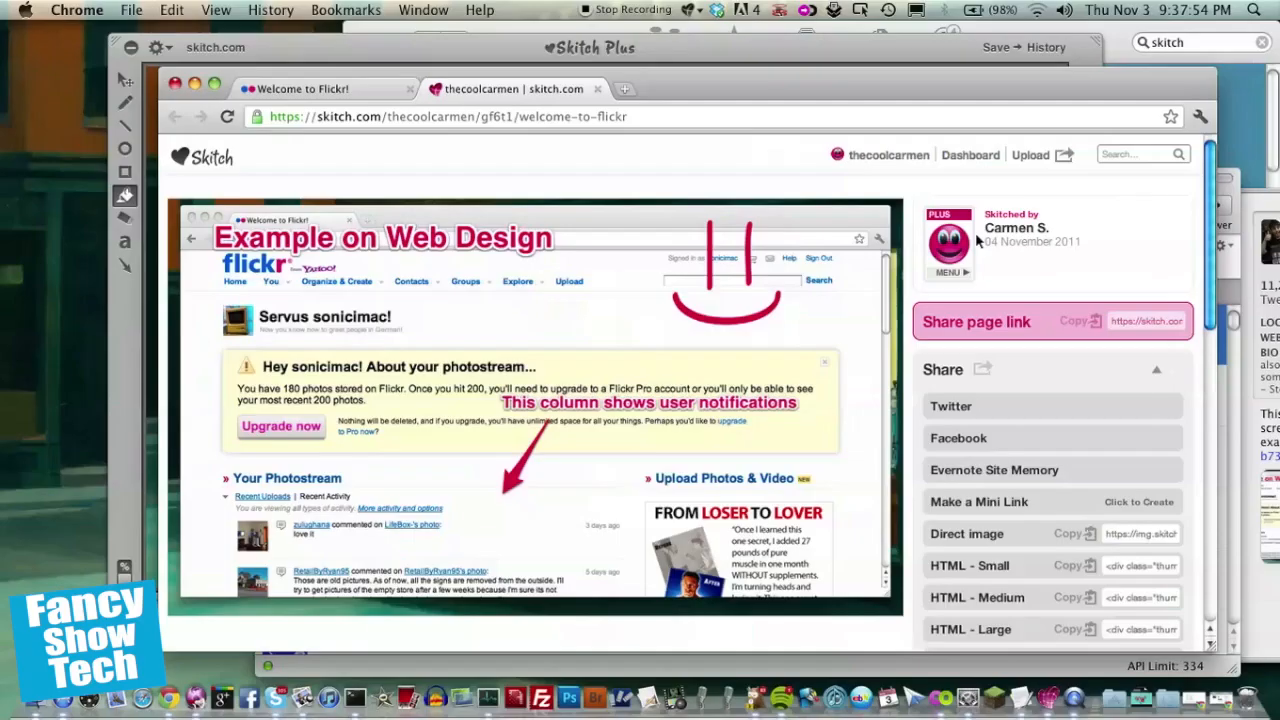
left_click_drag(873, 89, 850, 545)
left_click(851, 101)
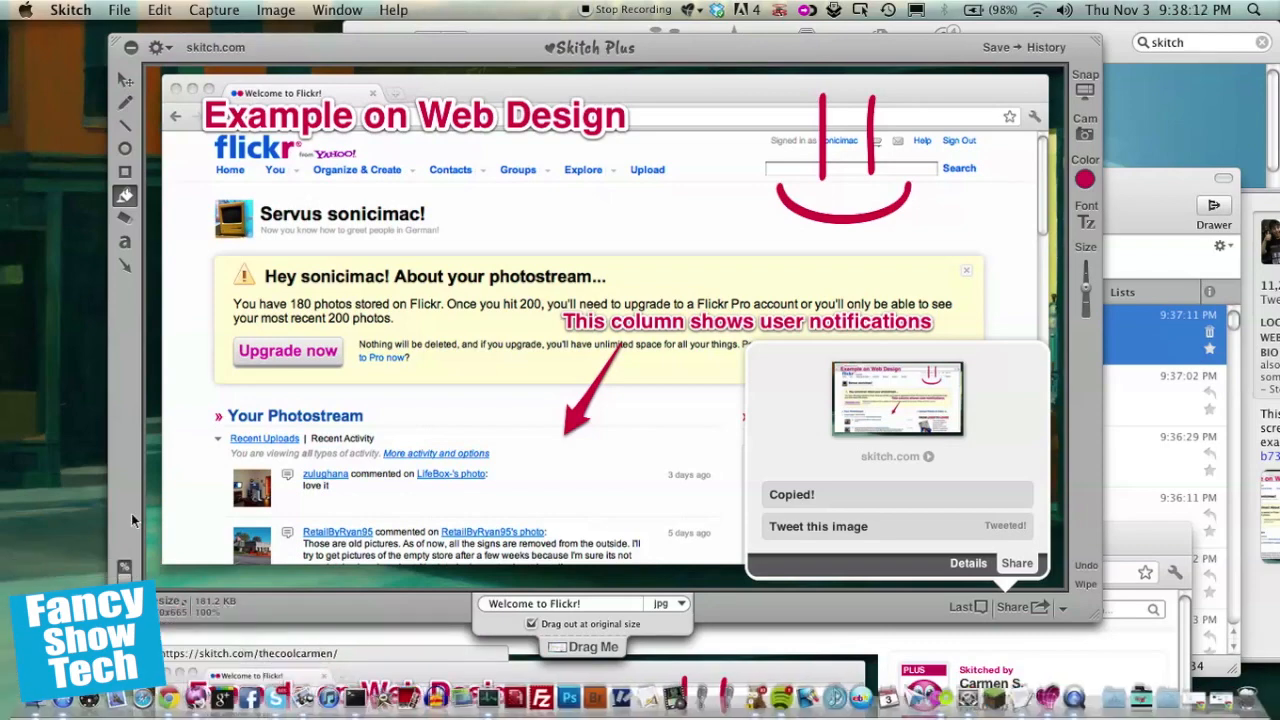
key("e")
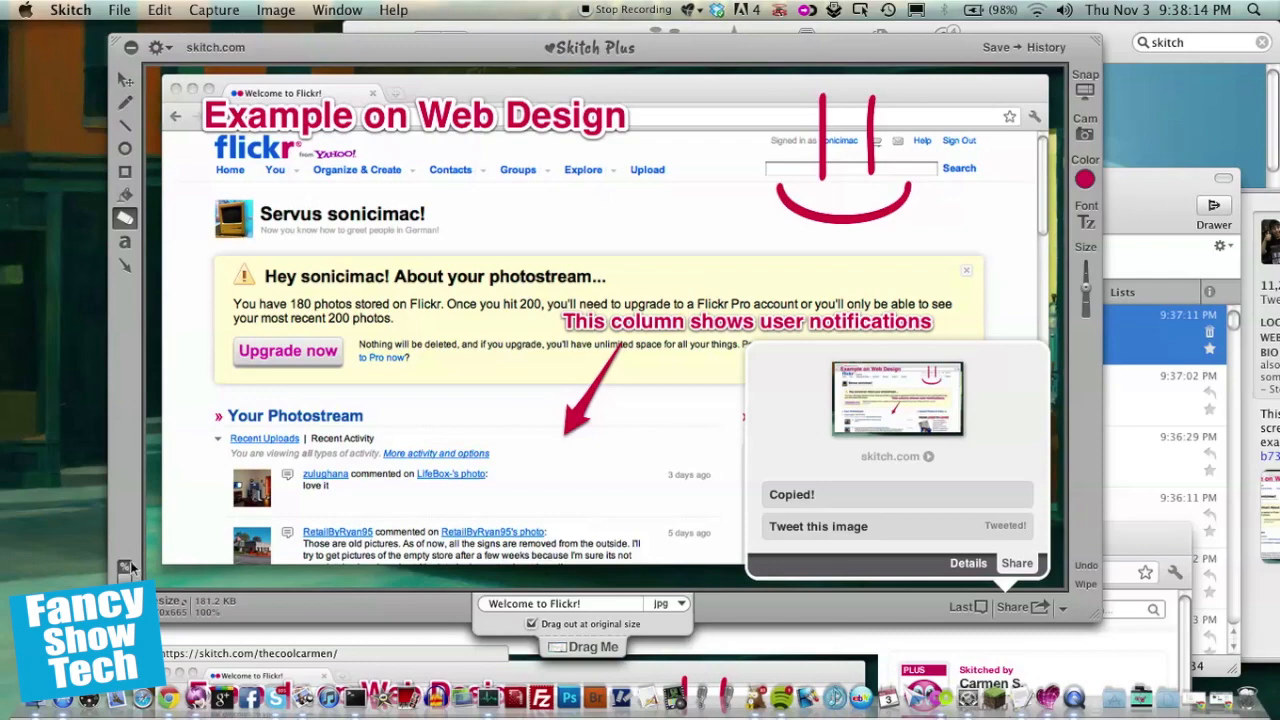